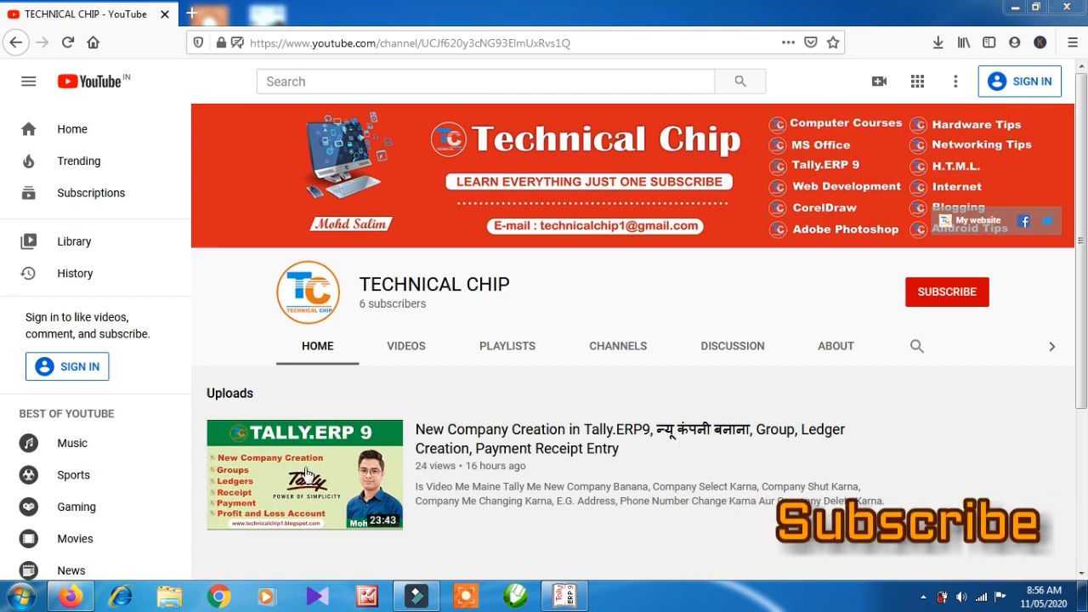
Switch from the Technical Chip YouTube channel page to the Tally.ERP 9 window.
{"action": "left_click", "coordinate": [565, 597]}
Work in Educational Mode and select Technical Chip Pvt. Ltd. from the company list.
{"action": "key", "text": "Down"}
{"action": "key", "text": "Down"}
{"action": "key", "text": "Down"}
{"action": "key", "text": "Down"}
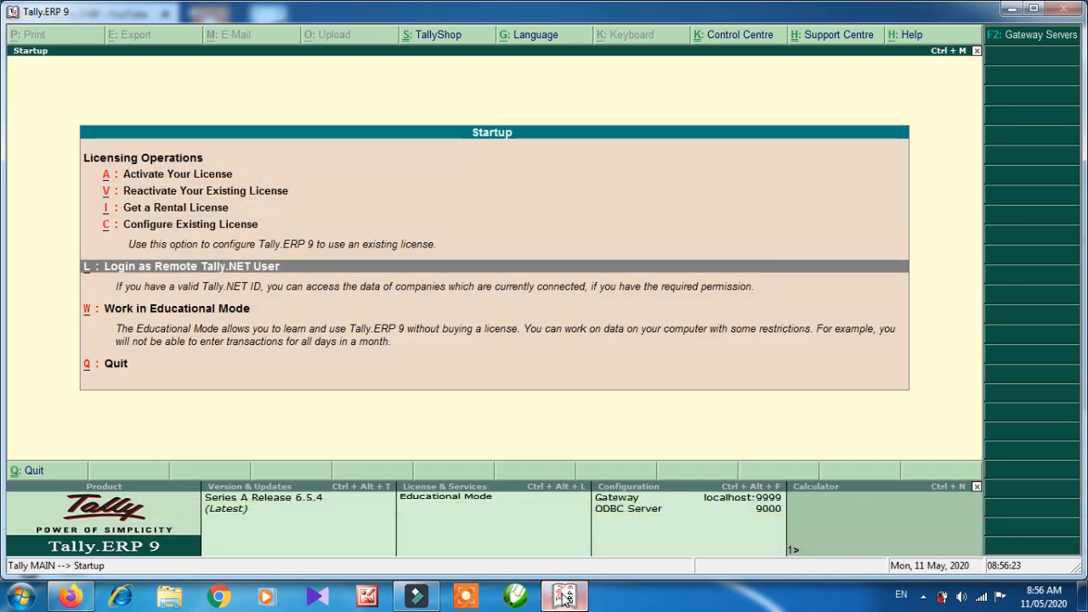
{"action": "key", "text": "Return"}
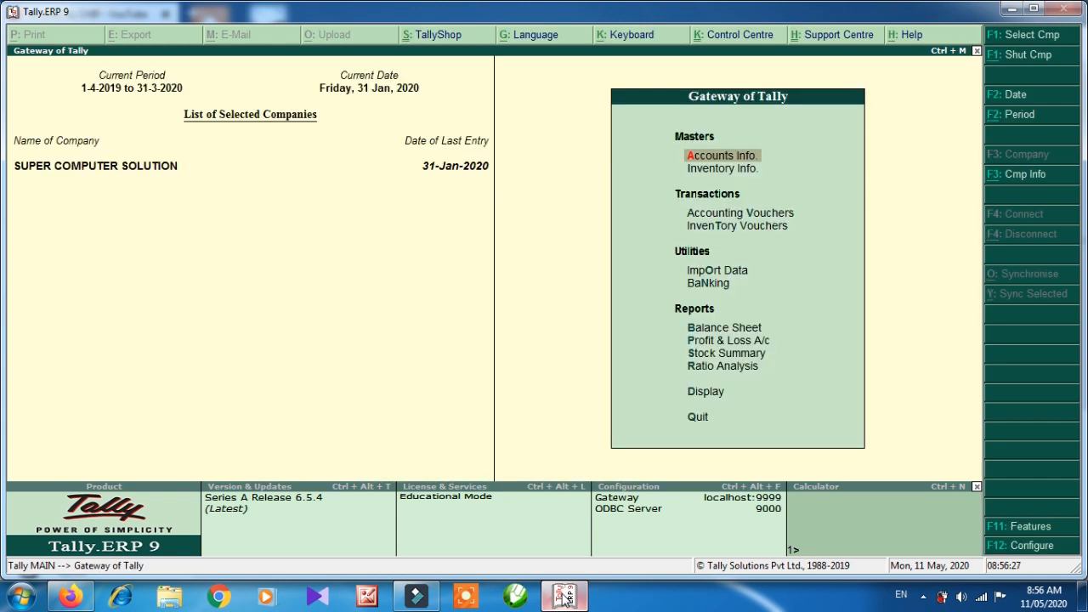
{"action": "key", "text": "alt+F3"}
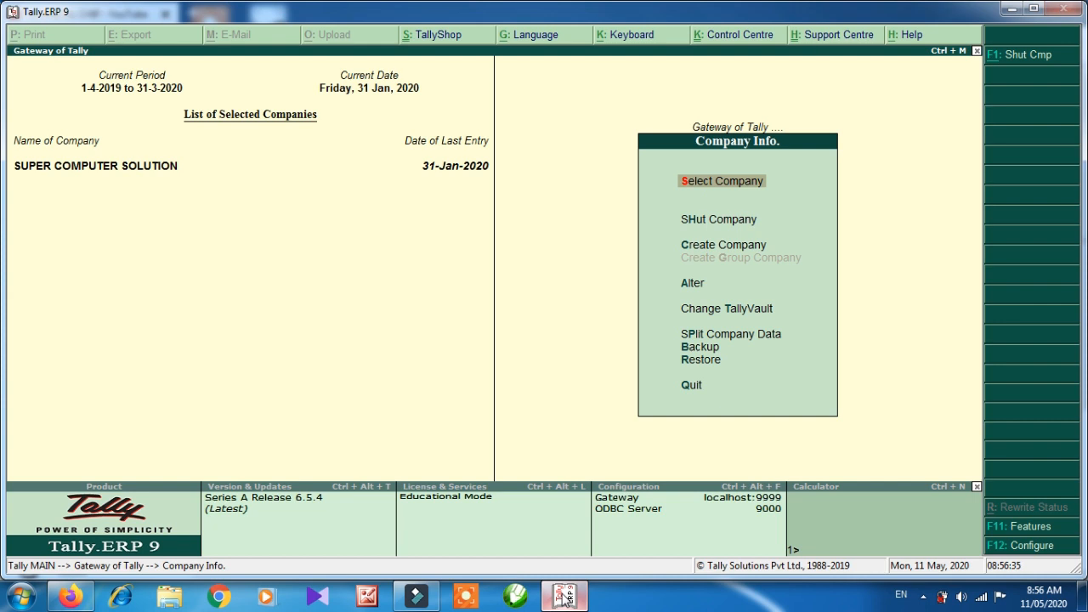
{"action": "key", "text": "Return"}
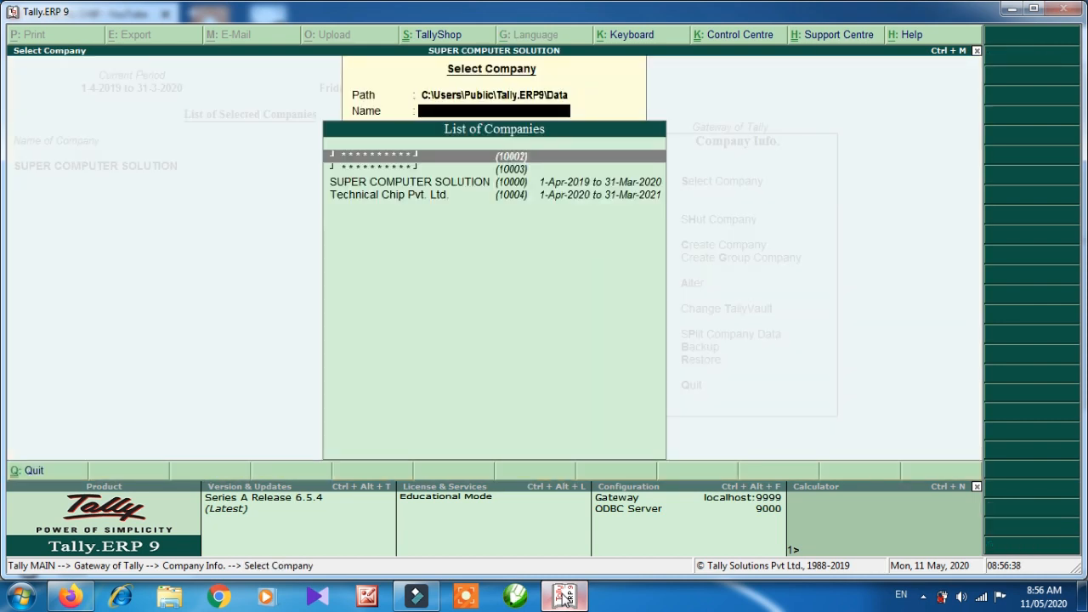
{"action": "key", "text": "Down"}
{"action": "key", "text": "Down"}
{"action": "key", "text": "Down"}
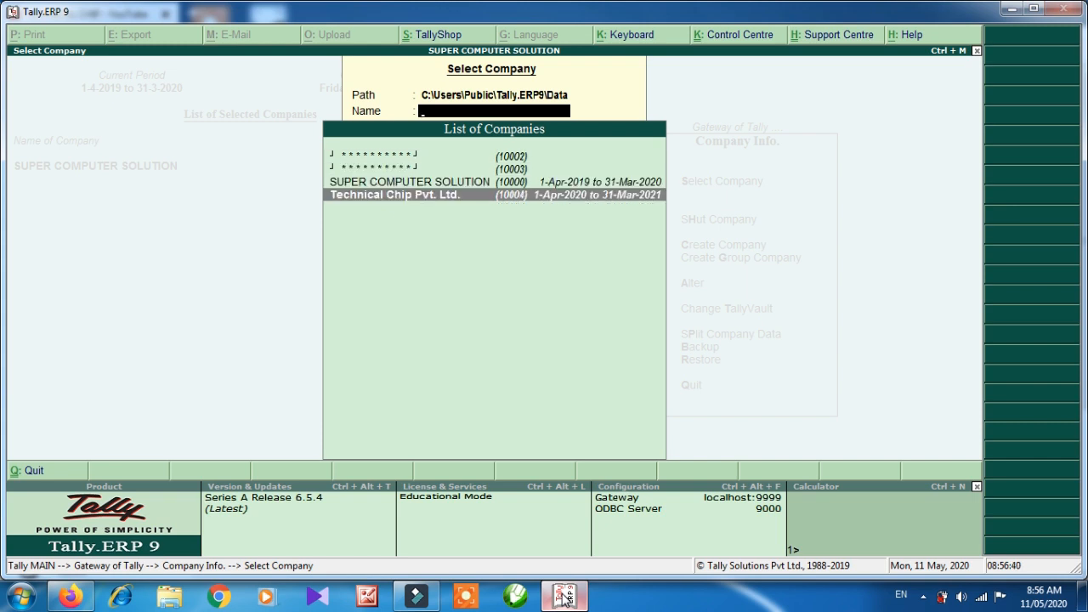
{"action": "key", "text": "Return"}
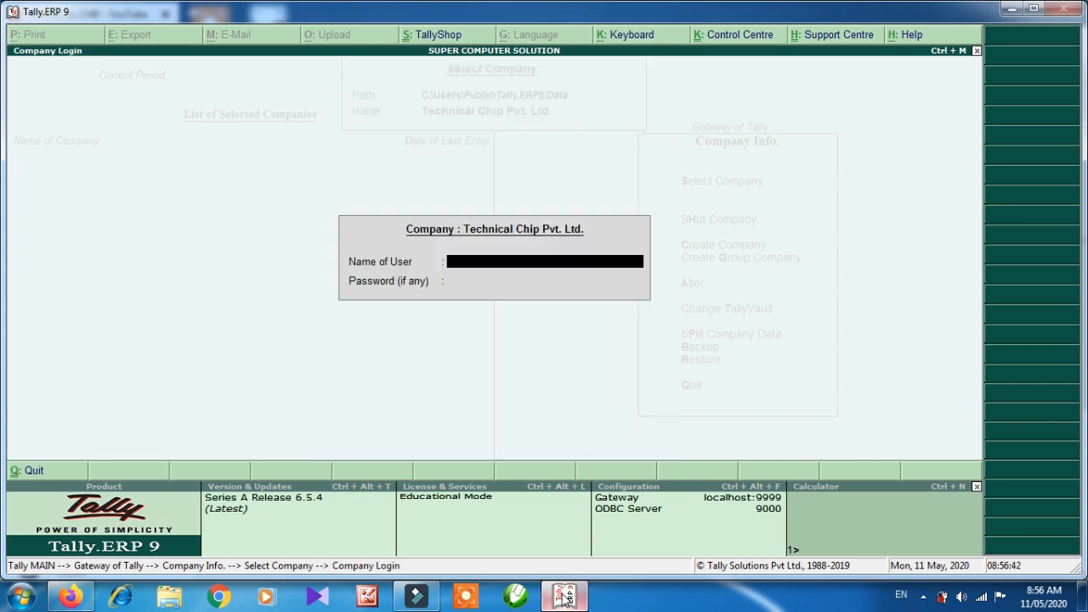
Log in to the company with the user name and password.
{"action": "type", "text": "Technical"}
{"action": "type", "text": "Chip"}
{"action": "key", "text": "Return"}
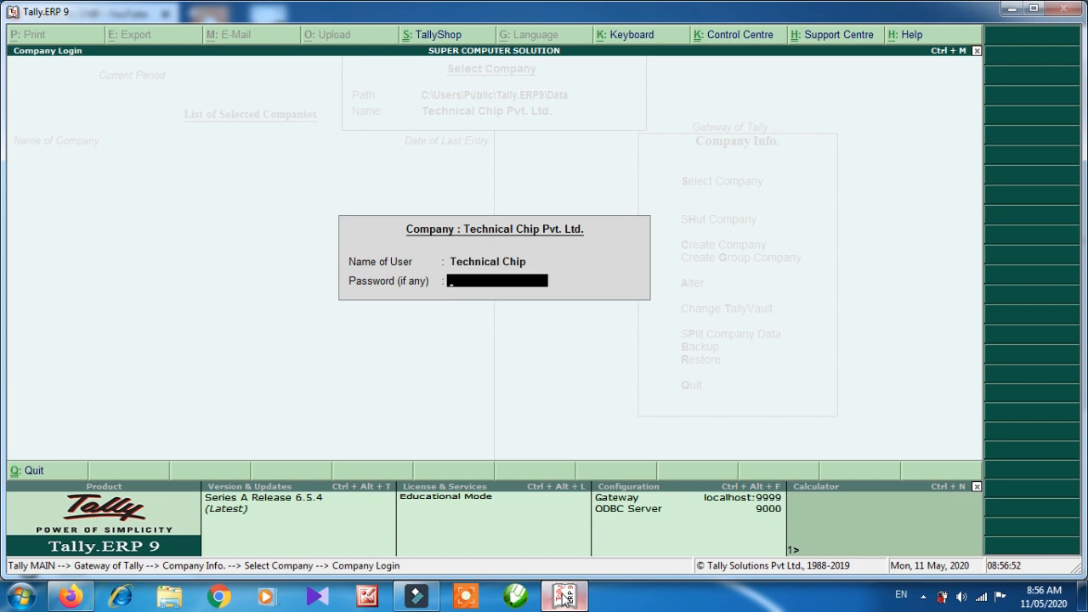
{"action": "type", "text": "*****"}
{"action": "key", "text": "Return"}
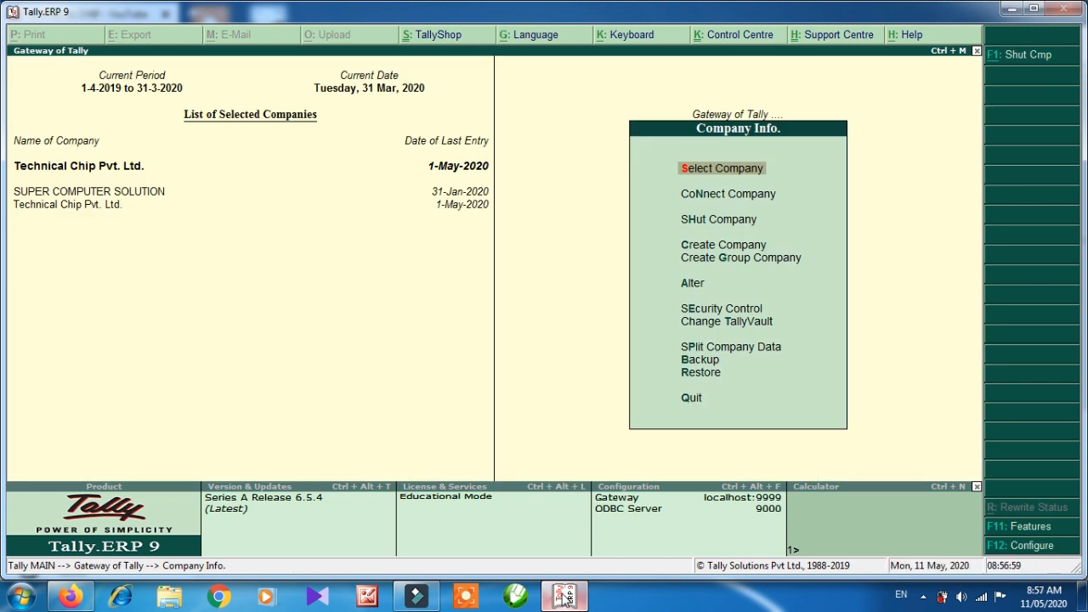
Go to Accounts Info > Ledgers > Single Ledger Create from the Gateway of Tally.
{"action": "key", "text": "Escape"}
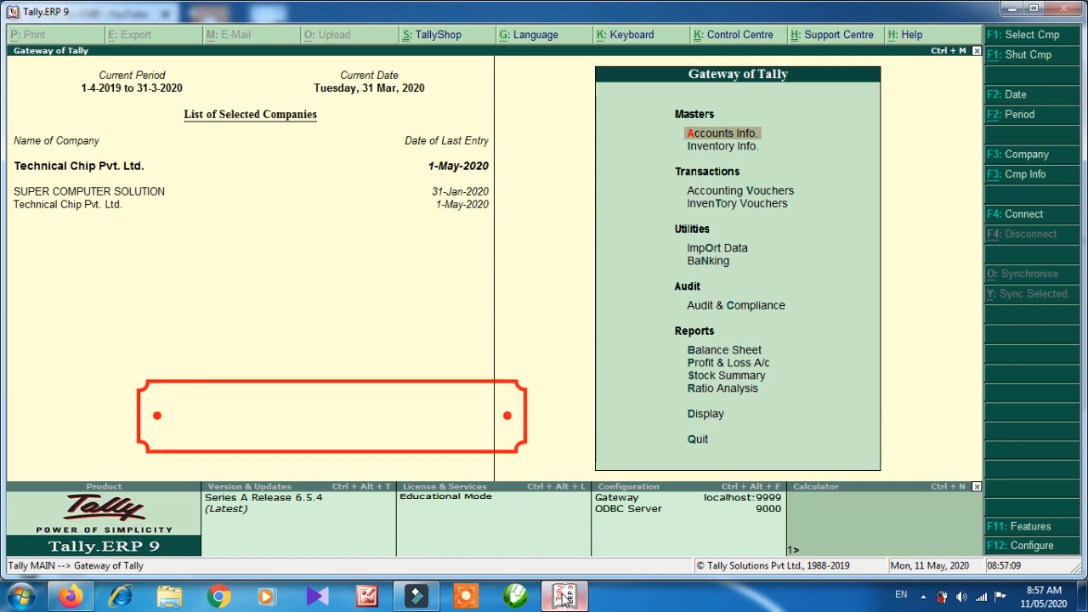
{"action": "key", "text": "Return"}
{"action": "key", "text": "Down"}
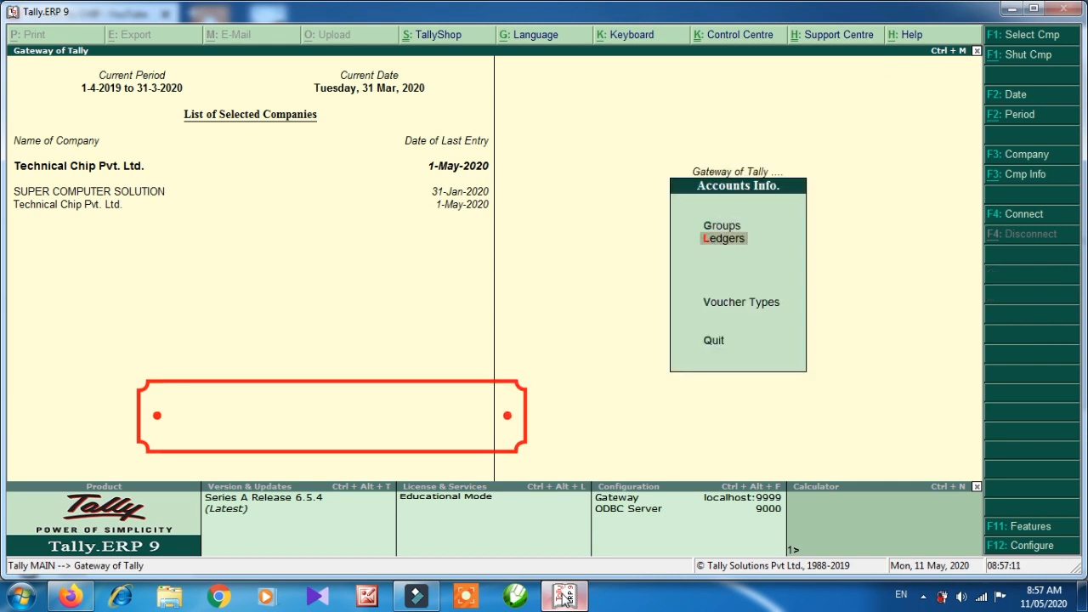
{"action": "key", "text": "Return"}
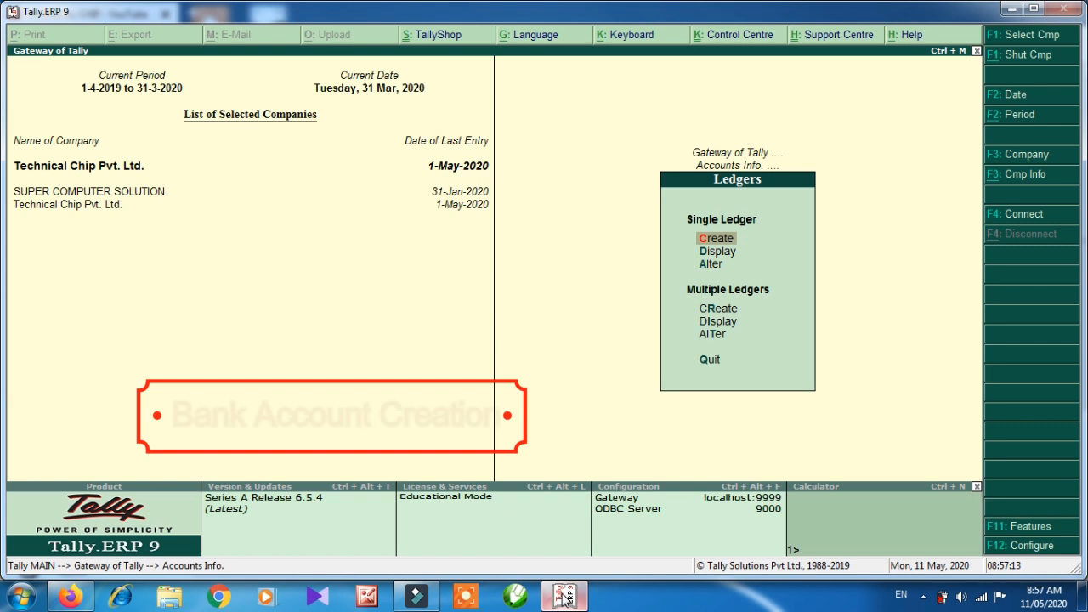
{"action": "key", "text": "Return"}
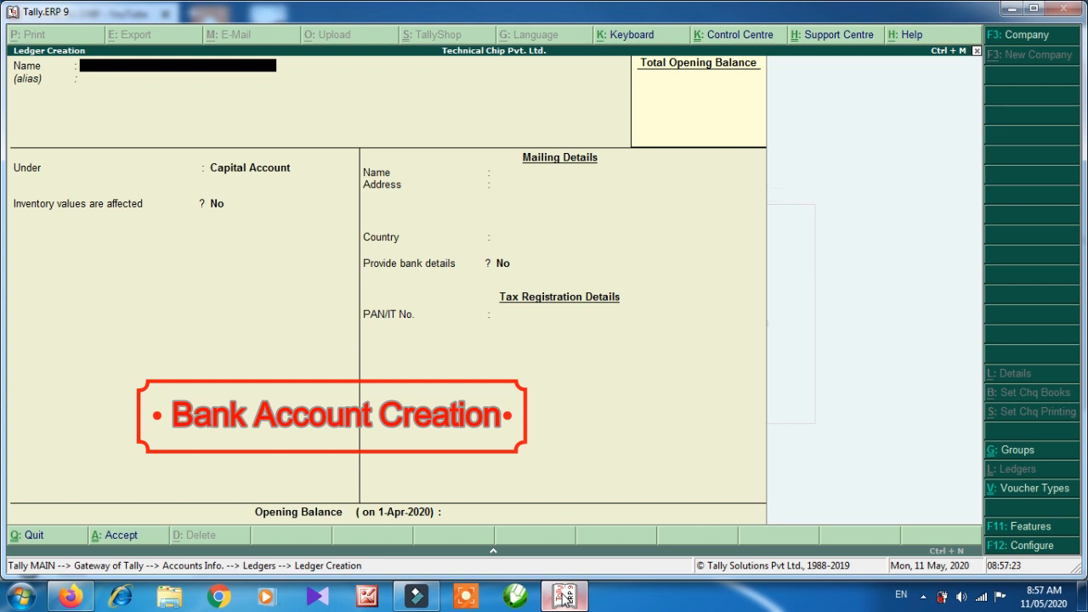
Name the new ledger Bank of Baroda and place it under Bank Accounts.
{"action": "type", "text": "Bank of Baroda"}
{"action": "key", "text": "Return"}
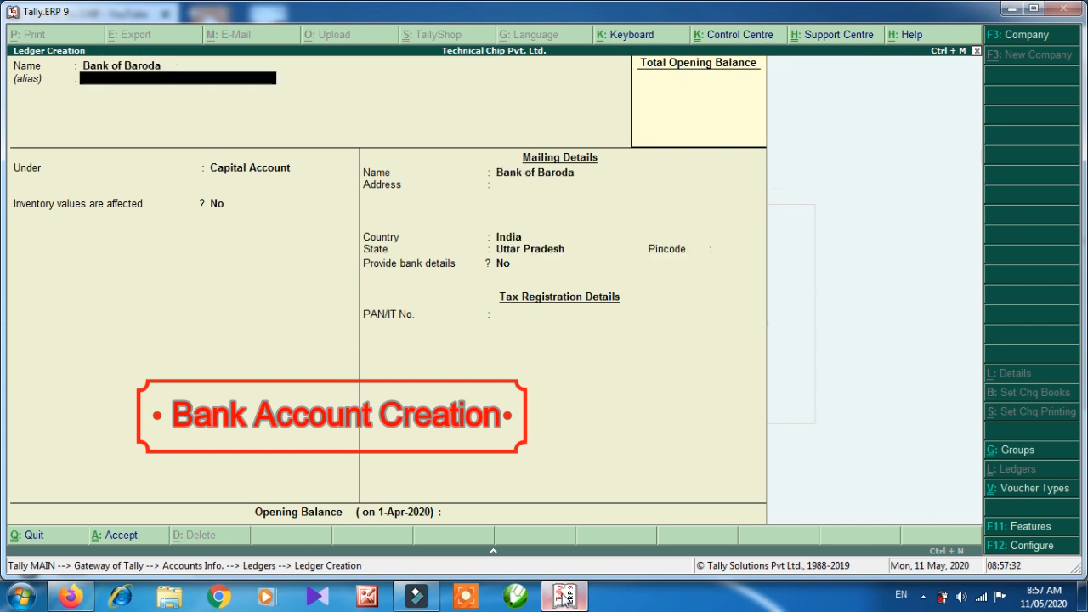
{"action": "key", "text": "Return"}
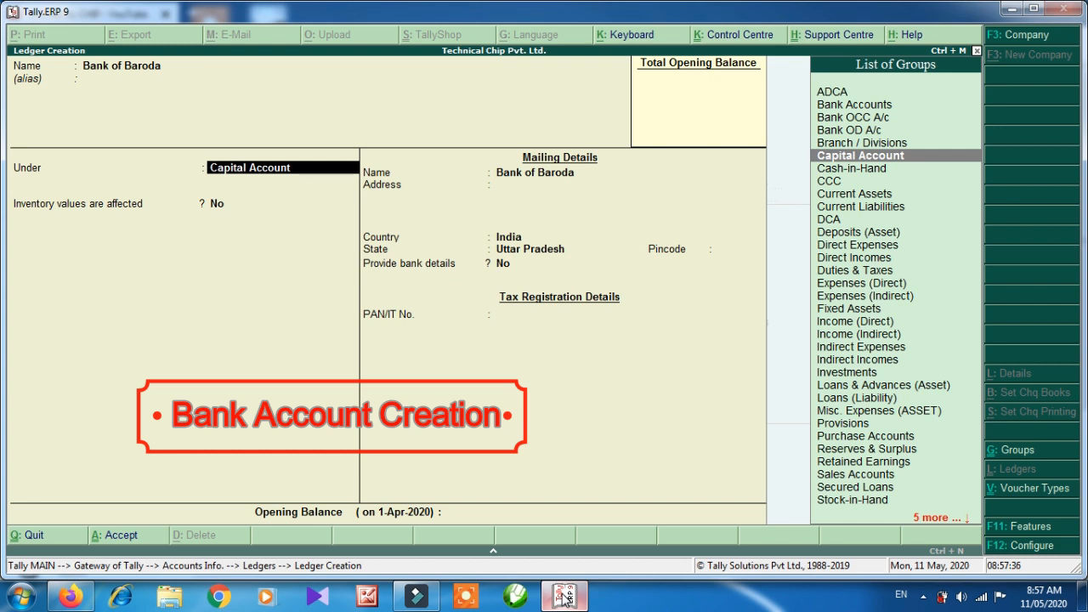
{"action": "key", "text": "Up"}
{"action": "key", "text": "Up"}
{"action": "key", "text": "Up"}
{"action": "key", "text": "Up"}
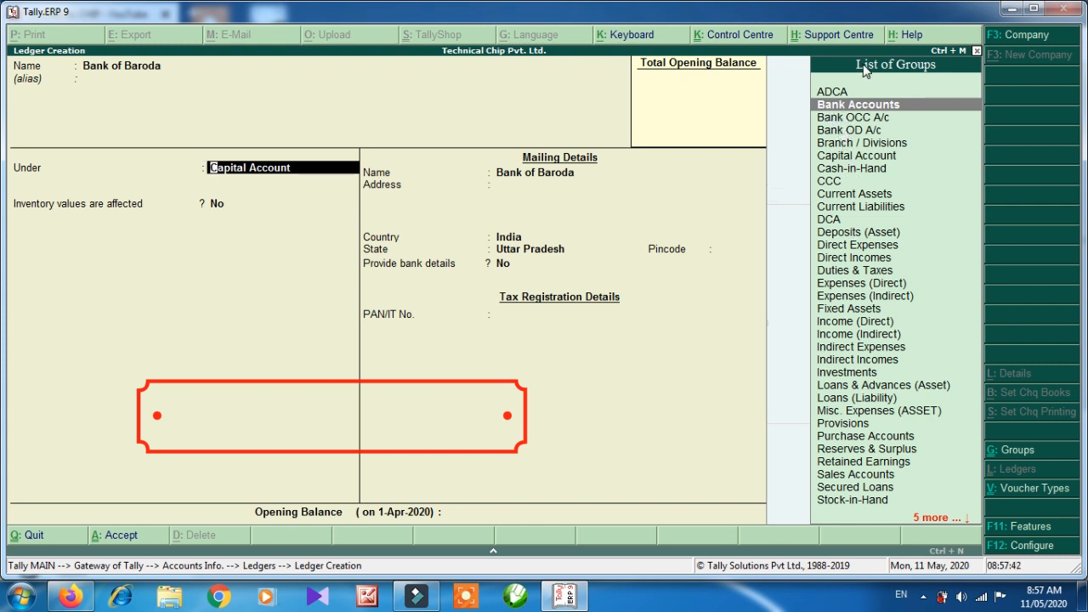
{"action": "key", "text": "Return"}
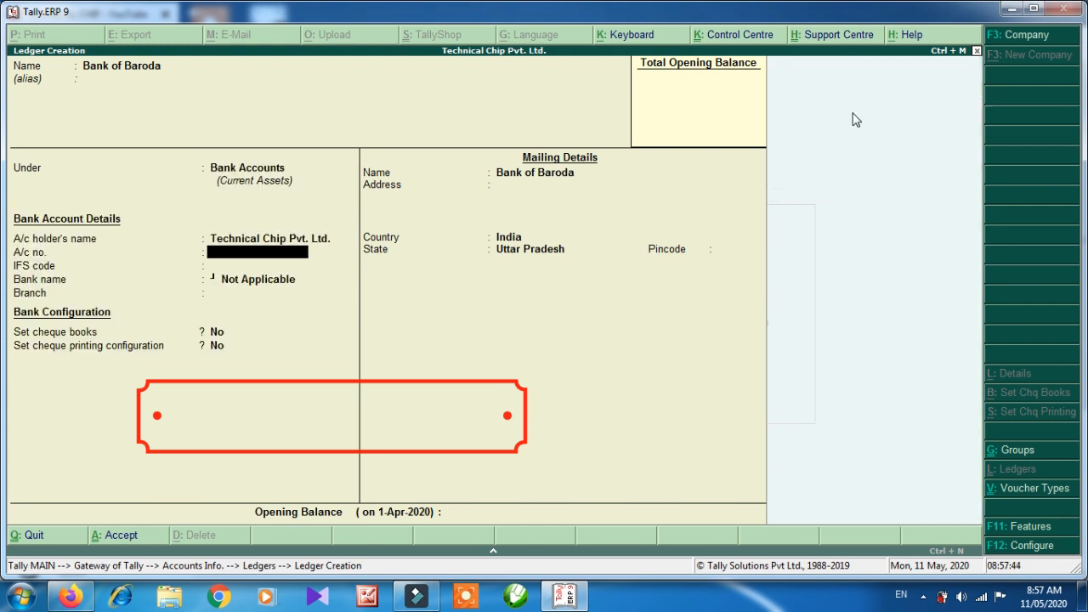
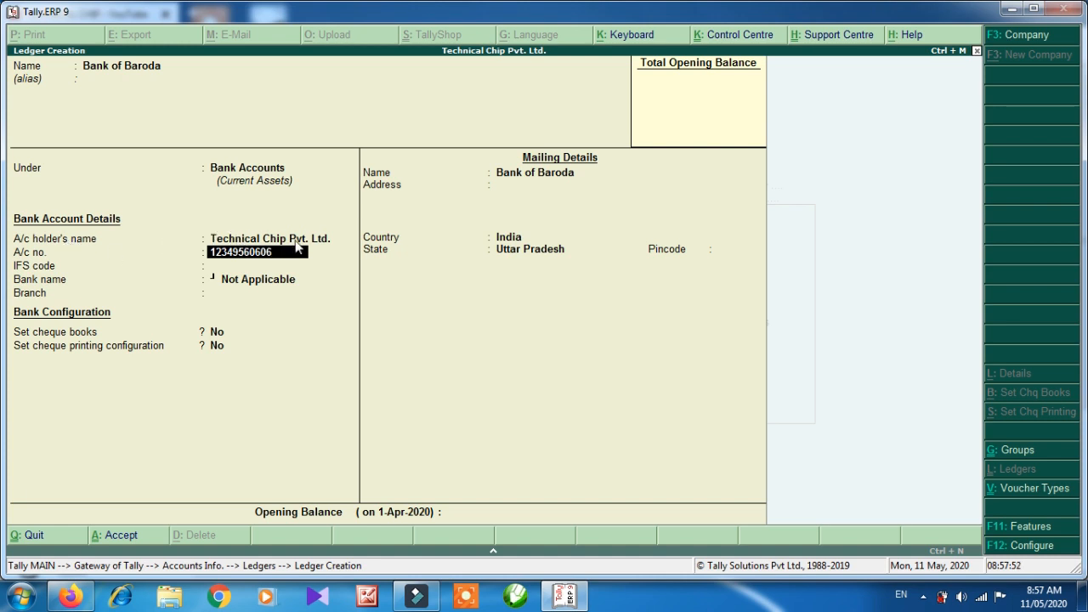
Enter the account number, IFS code BARB0BARFAT and branch BARABANKI.
{"action": "key", "text": "Return"}
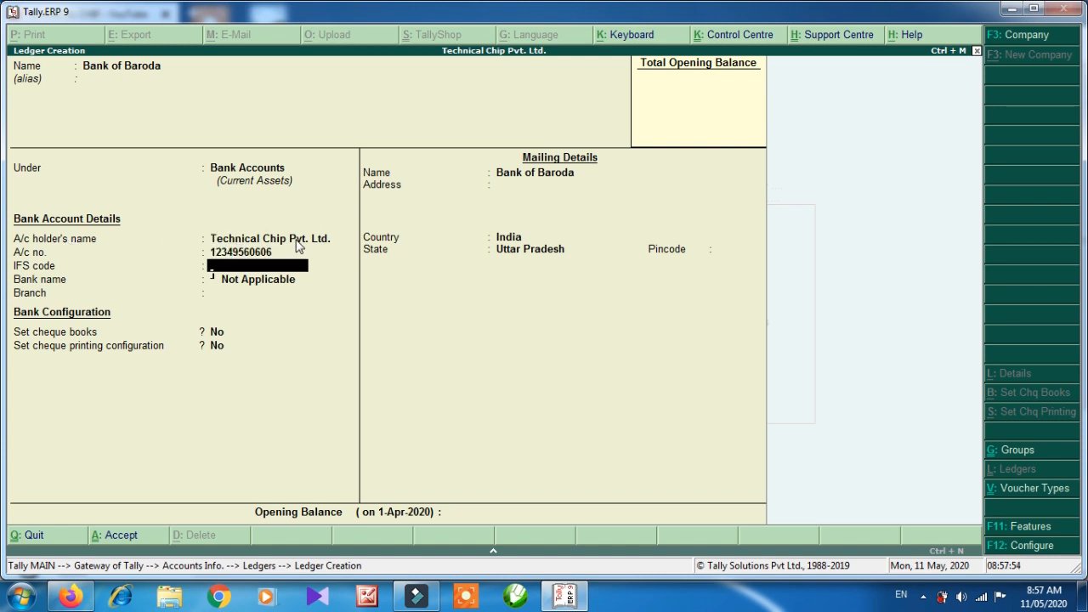
{"action": "type", "text": "BARB0BARFAT"}
{"action": "key", "text": "Return"}
{"action": "type", "text": "BARA"}
{"action": "key", "text": "BackSpace"}
{"action": "key", "text": "BackSpace"}
{"action": "key", "text": "BackSpace"}
{"action": "key", "text": "BackSpace"}
{"action": "type", "text": "BARABANKI"}
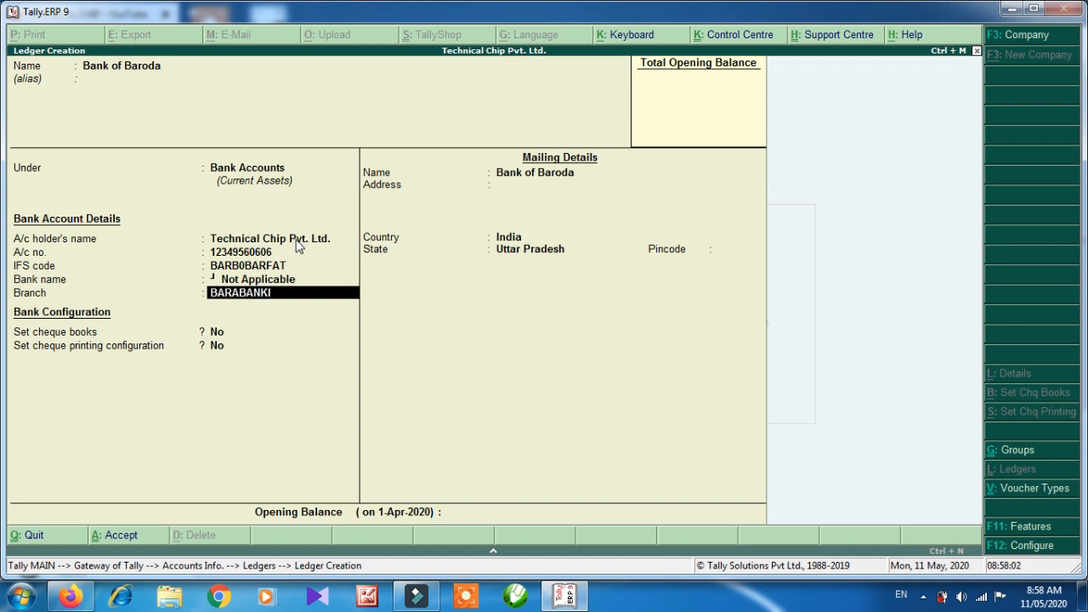
{"action": "key", "text": "Return"}
{"action": "key", "text": "Return"}
{"action": "key", "text": "Return"}
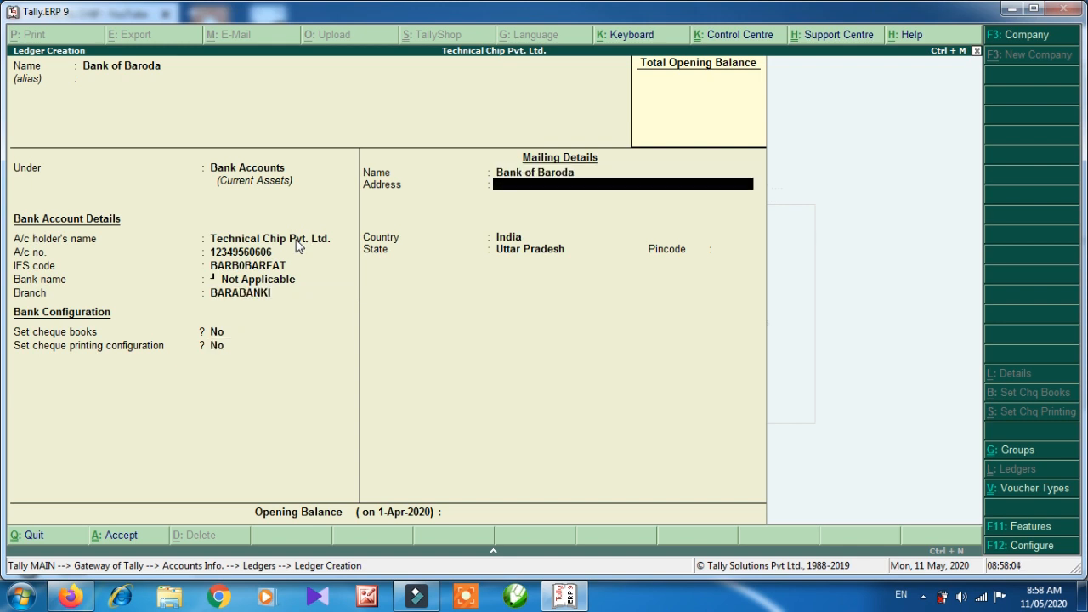
Fill the mailing address, state Uttar Pradesh and pincode, then save the ledger.
{"action": "type", "text": "BBK"}
{"action": "key", "text": "Return"}
{"action": "key", "text": "Return"}
{"action": "key", "text": "Return"}
{"action": "key", "text": "BackSpace"}
{"action": "key", "text": "Return"}
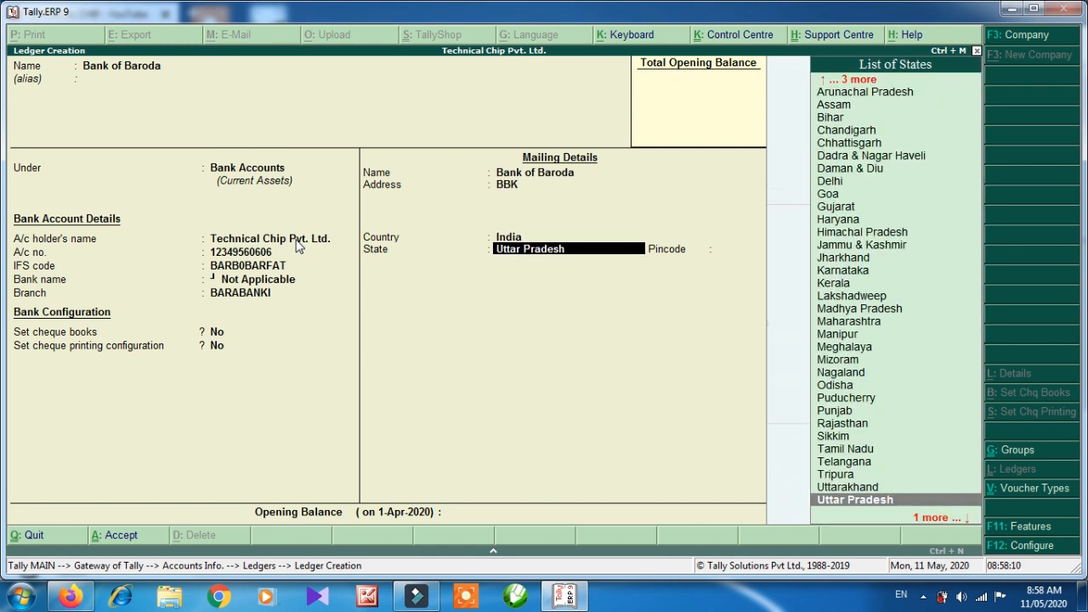
{"action": "key", "text": "Return"}
{"action": "type", "text": "225001"}
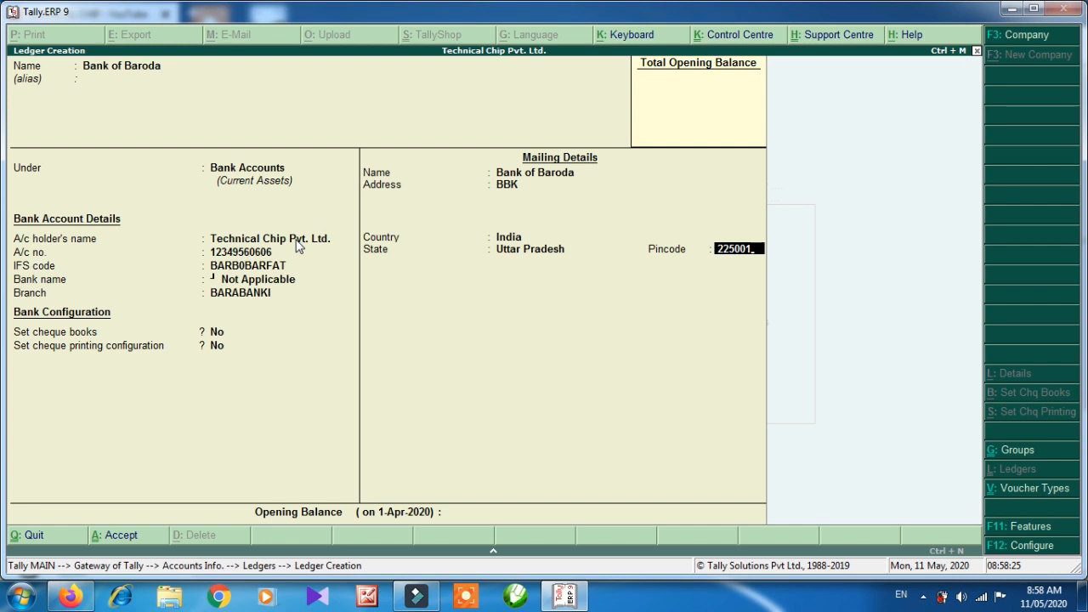
{"action": "key", "text": "Return"}
{"action": "key", "text": "Return"}
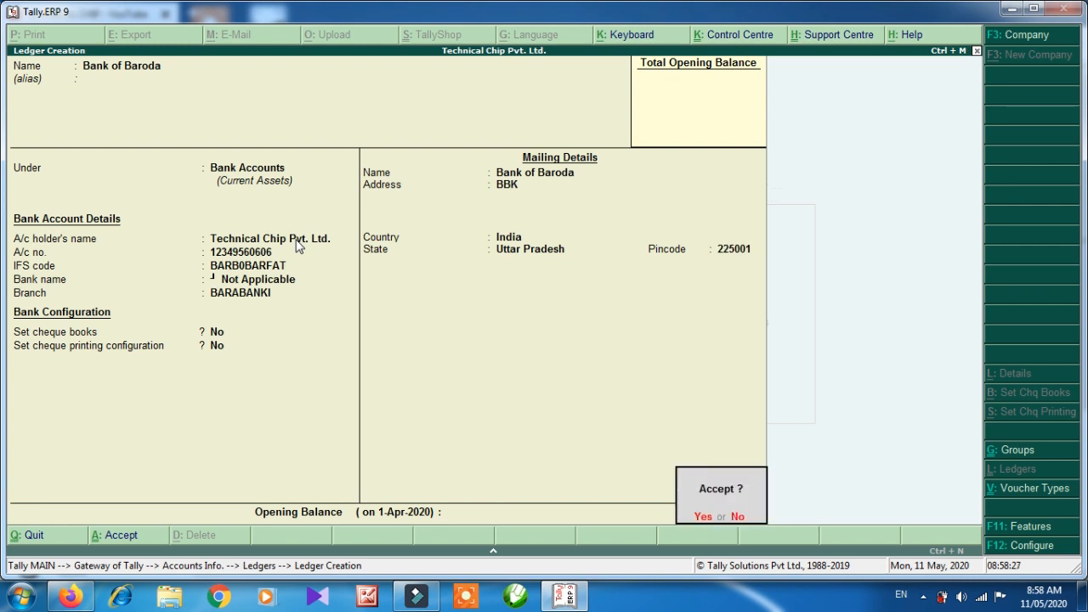
{"action": "key", "text": "Return"}
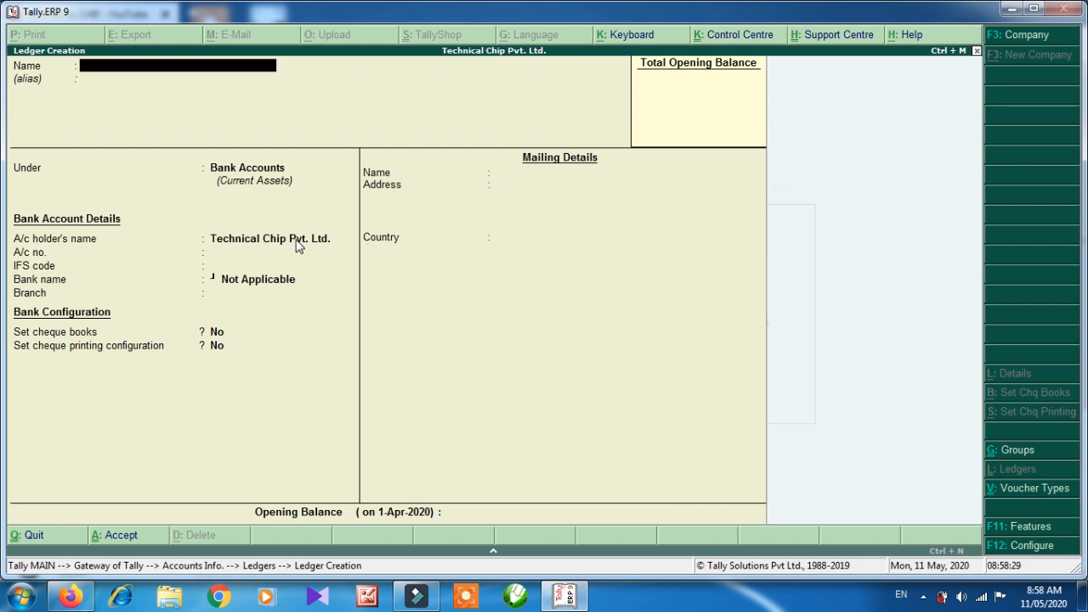
Create ledger AXIS BANK under Bank Accounts with its account number and IFS code AXIS23434.
{"action": "type", "text": "AXIS BANK"}
{"action": "key", "text": "Return"}
{"action": "key", "text": "Return"}
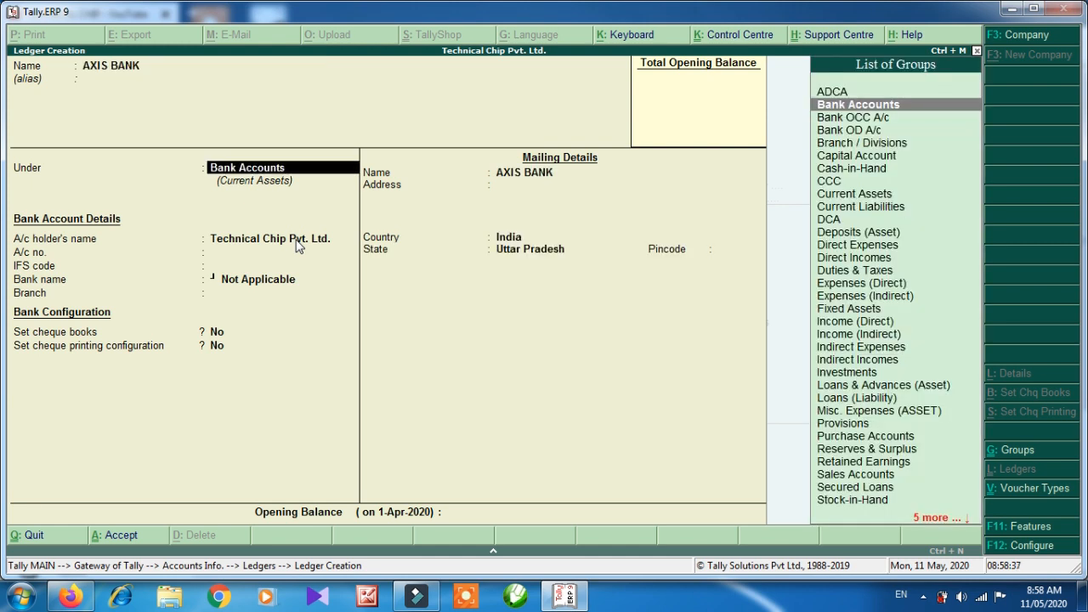
{"action": "key", "text": "Return"}
{"action": "key", "text": "Return"}
{"action": "key", "text": "Return"}
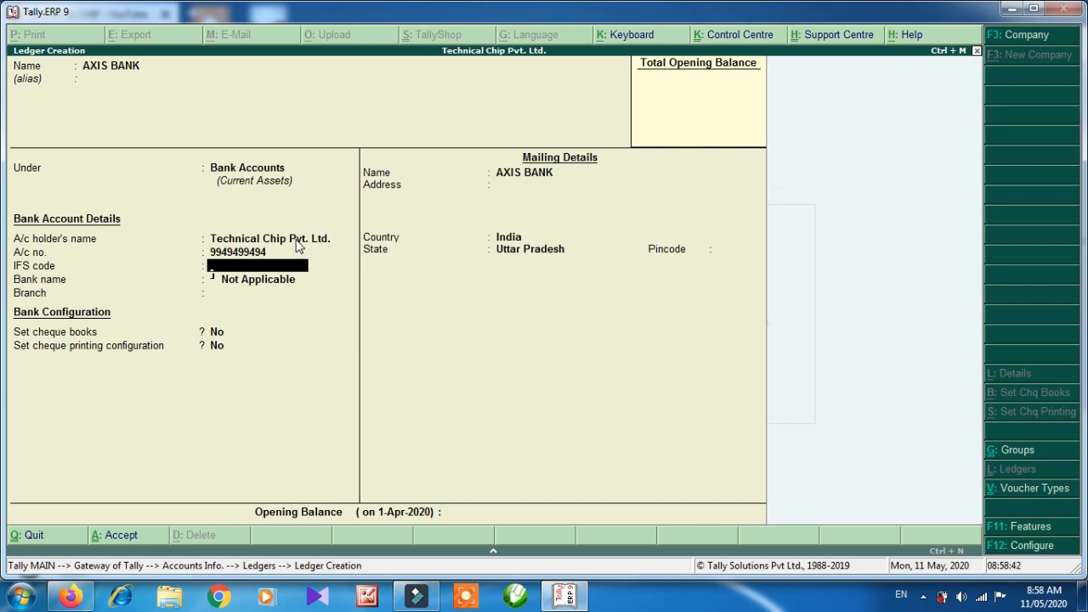
{"action": "type", "text": "AXIS23434"}
Set branch BARABANKI, state Uttar Pradesh and the pincode for AXIS BANK.
{"action": "key", "text": "Return"}
{"action": "key", "text": "Return"}
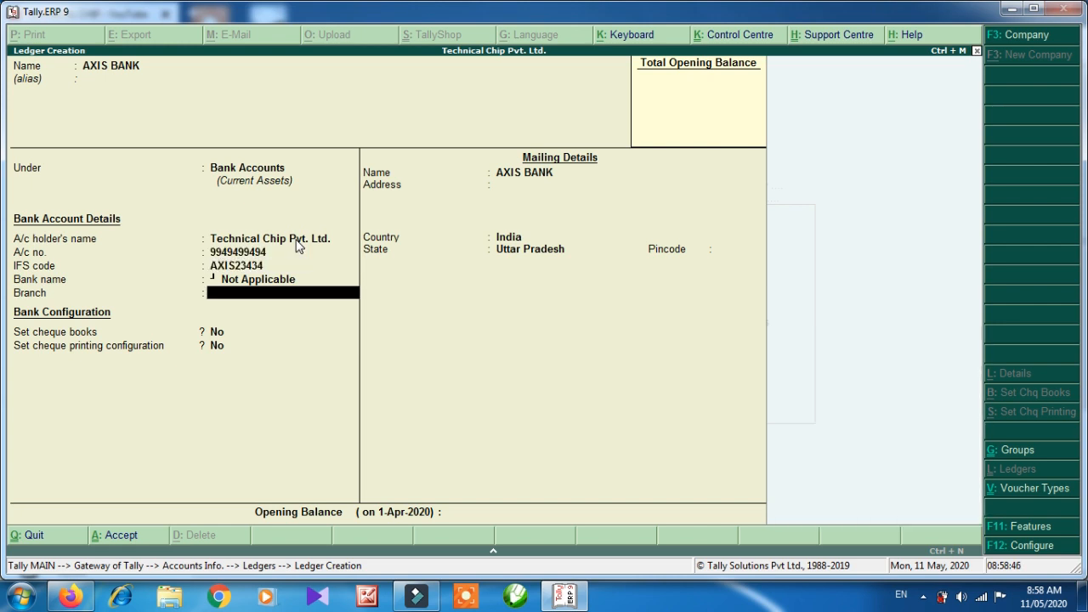
{"action": "type", "text": "BARABANKI"}
{"action": "key", "text": "Return"}
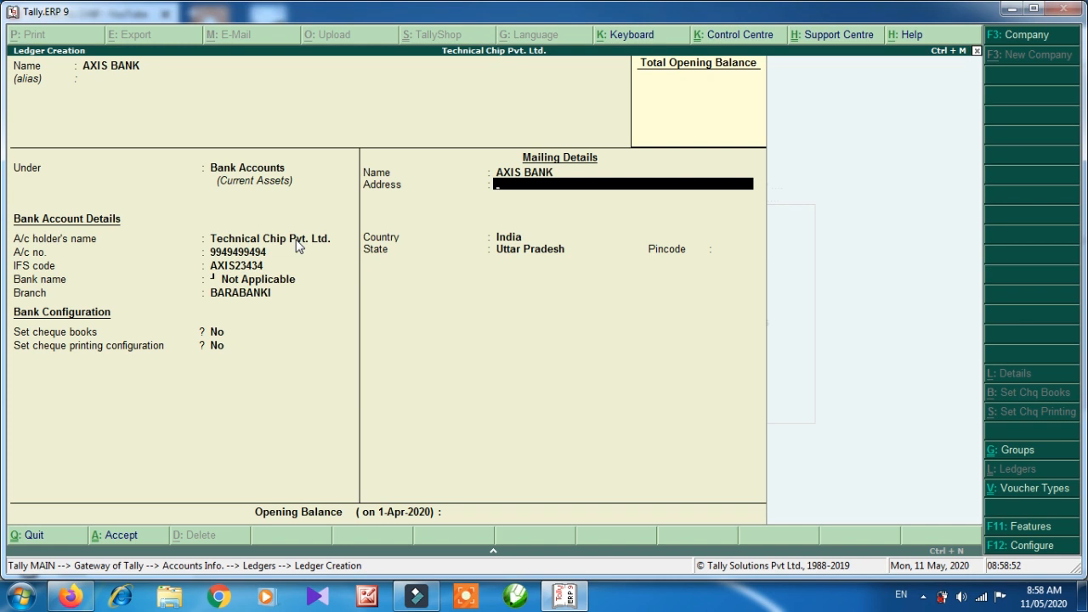
{"action": "key", "text": "Return"}
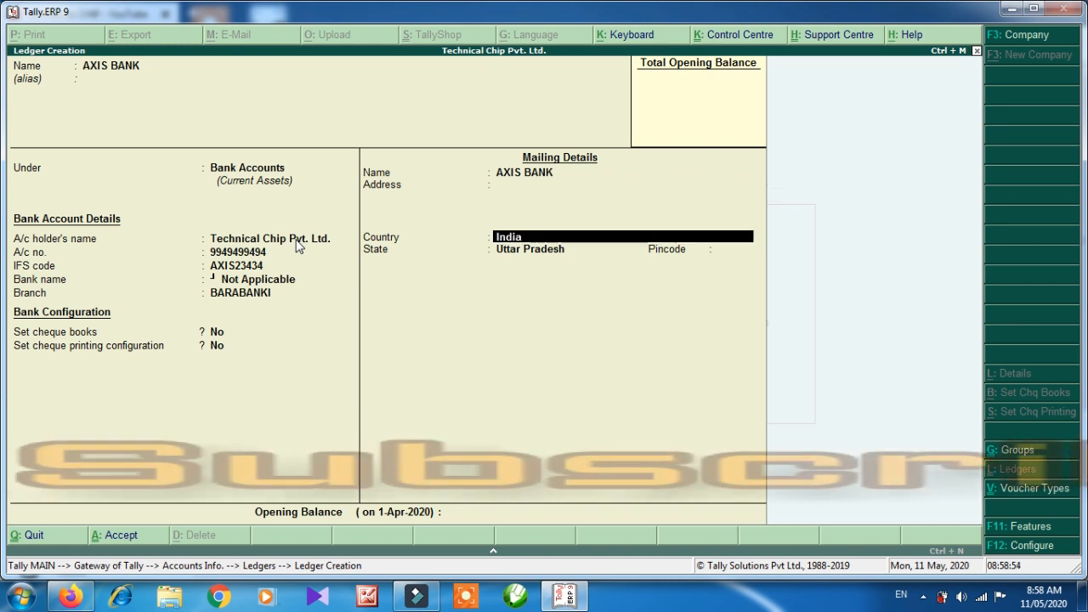
{"action": "key", "text": "Return"}
{"action": "key", "text": "Return"}
{"action": "type", "text": "225001"}
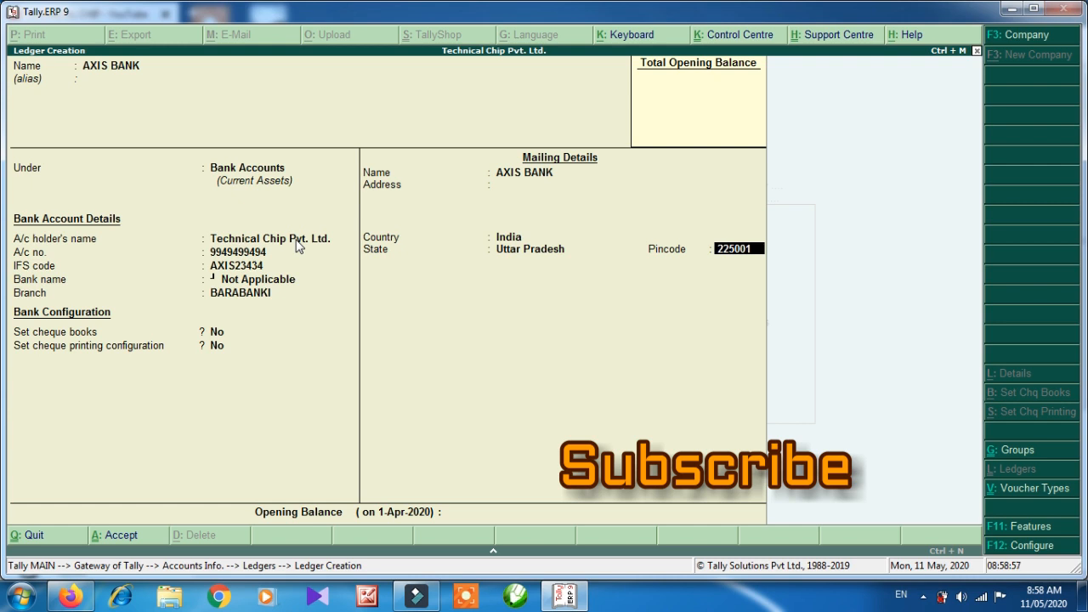
{"action": "key", "text": "Return"}
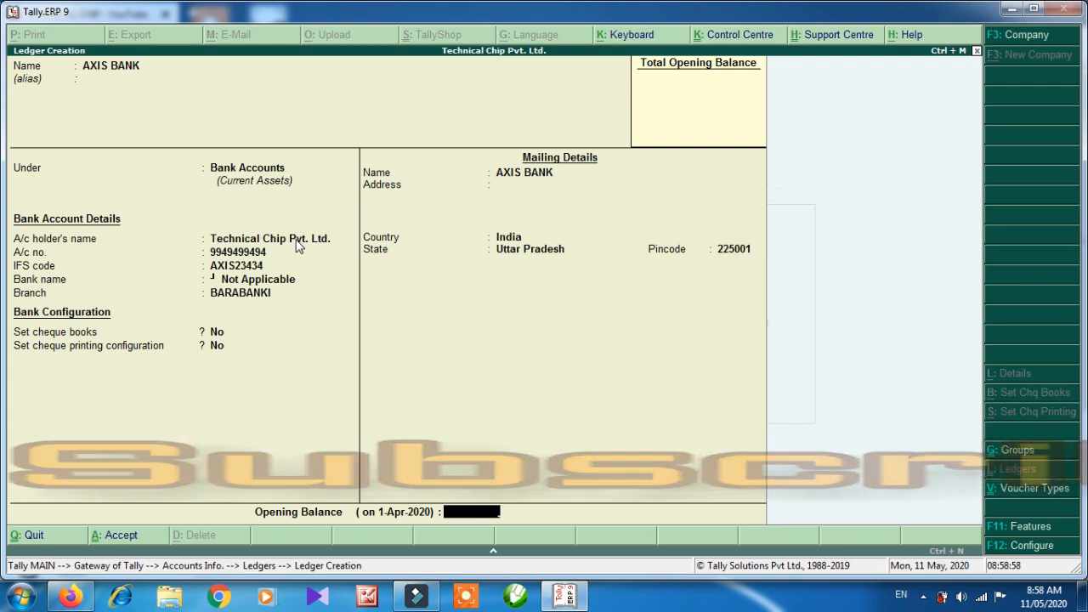
{"action": "key", "text": "Return"}
{"action": "key", "text": "Return"}
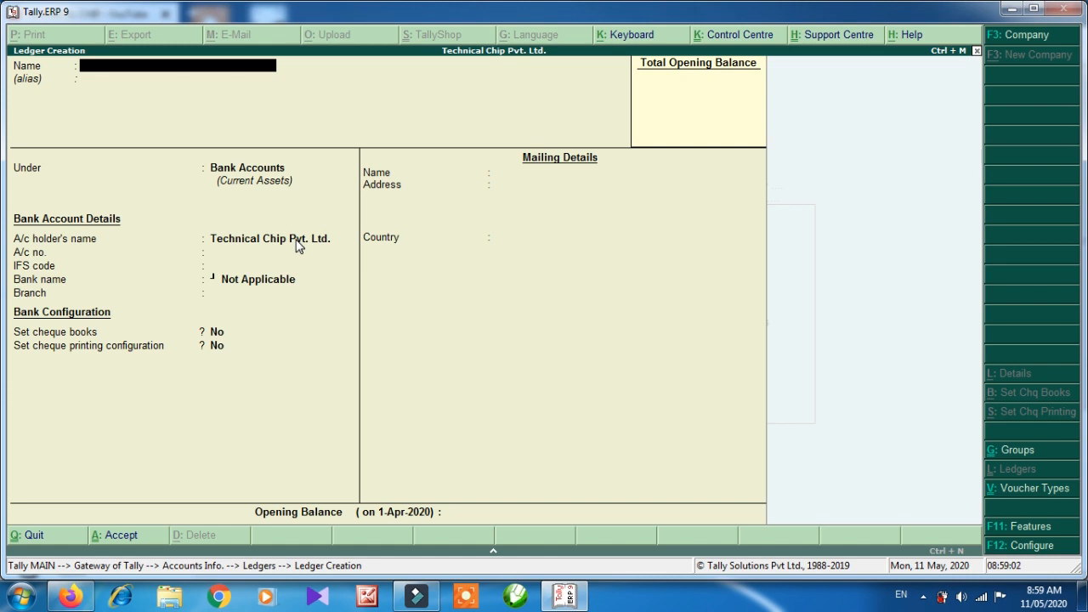
Exit ledger creation back to the Gateway of Tally.
{"action": "key", "text": "Escape"}
{"action": "key", "text": "Return"}
{"action": "key", "text": "Escape"}
{"action": "key", "text": "Escape"}
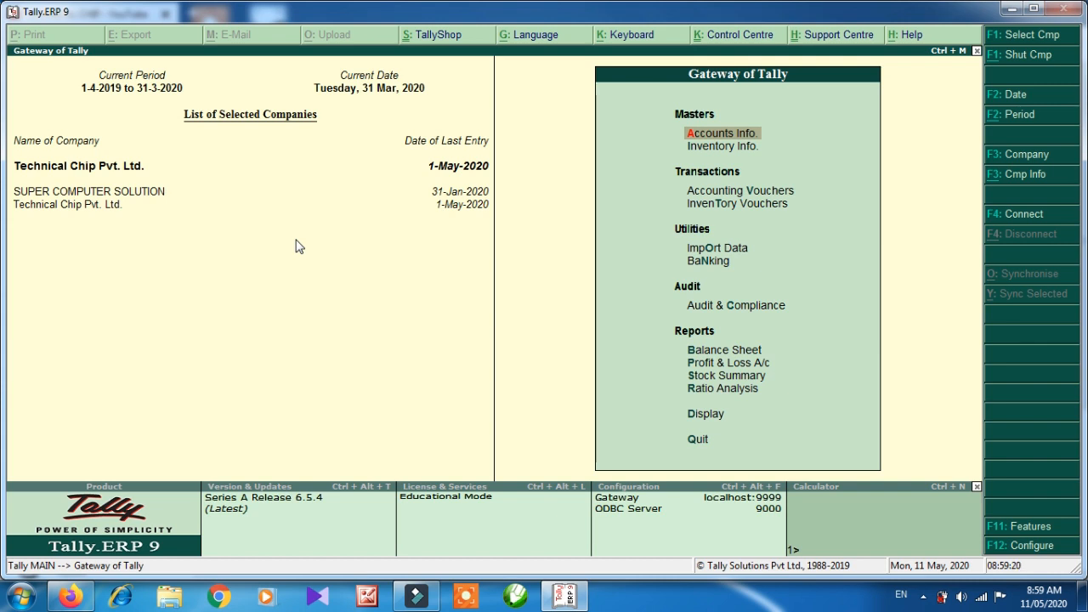
{"action": "key", "text": "Down"}
{"action": "key", "text": "Down"}
{"action": "key", "text": "Down"}
{"action": "key", "text": "Down"}
{"action": "key", "text": "Down"}
{"action": "key", "text": "Down"}
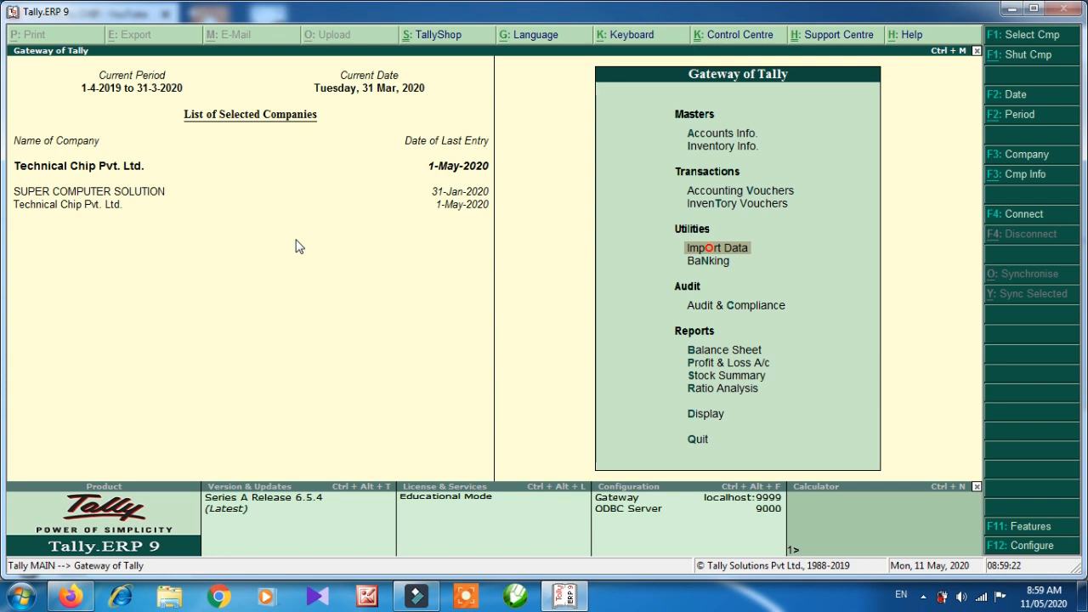
{"action": "key", "text": "Down"}
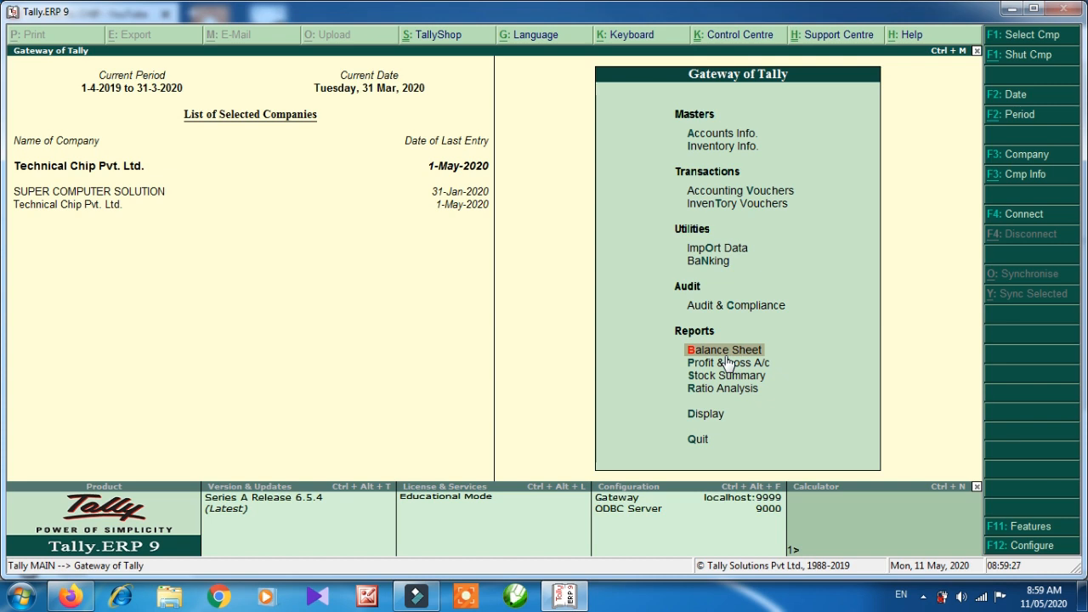
{"action": "key", "text": "Return"}
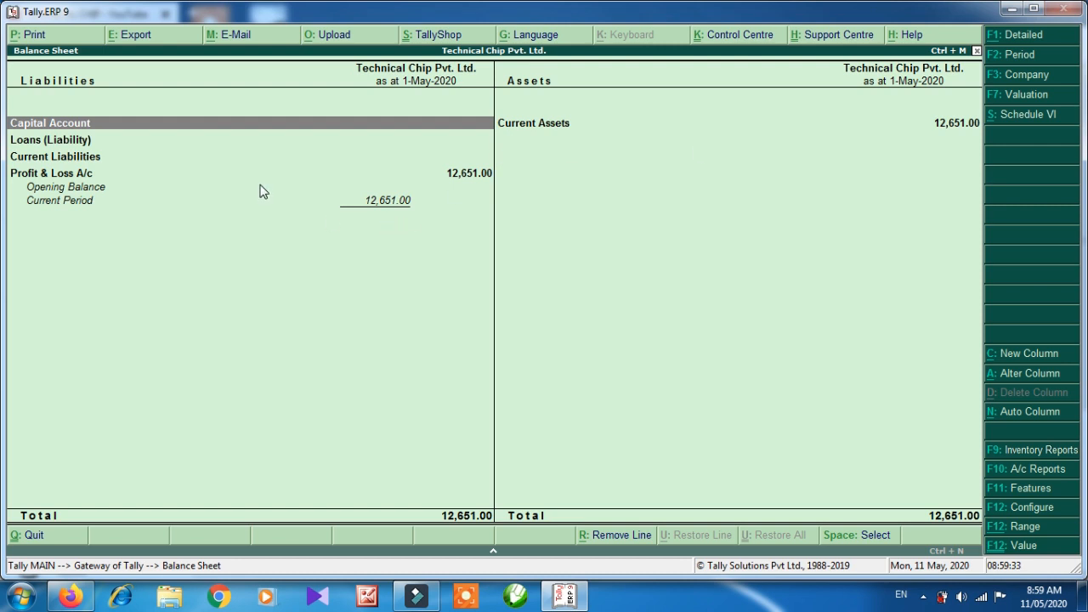
{"action": "left_click", "coordinate": [999, 45]}
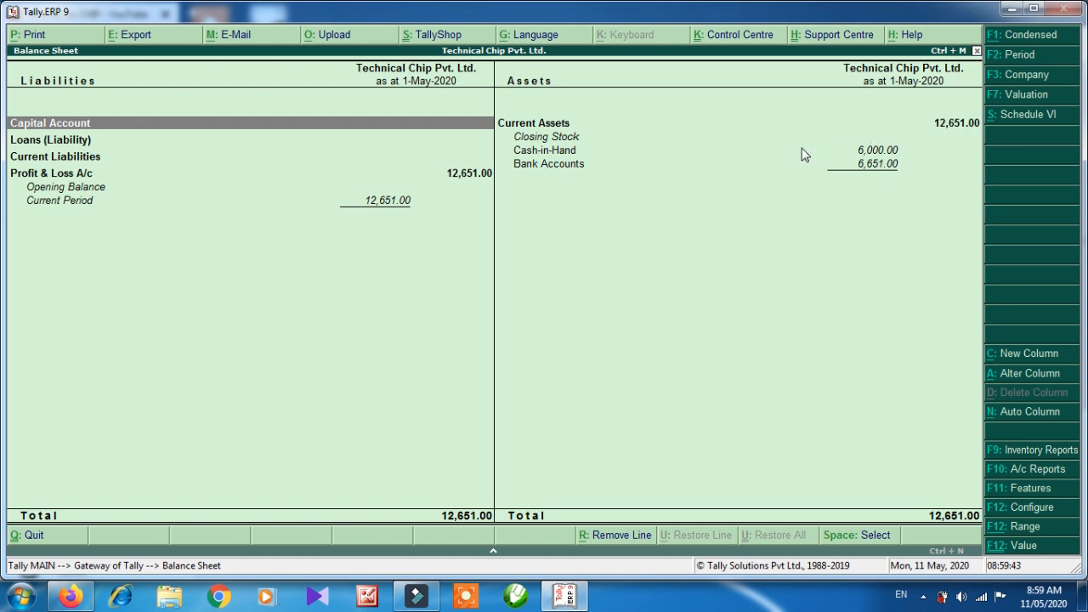
{"action": "key", "text": "Right"}
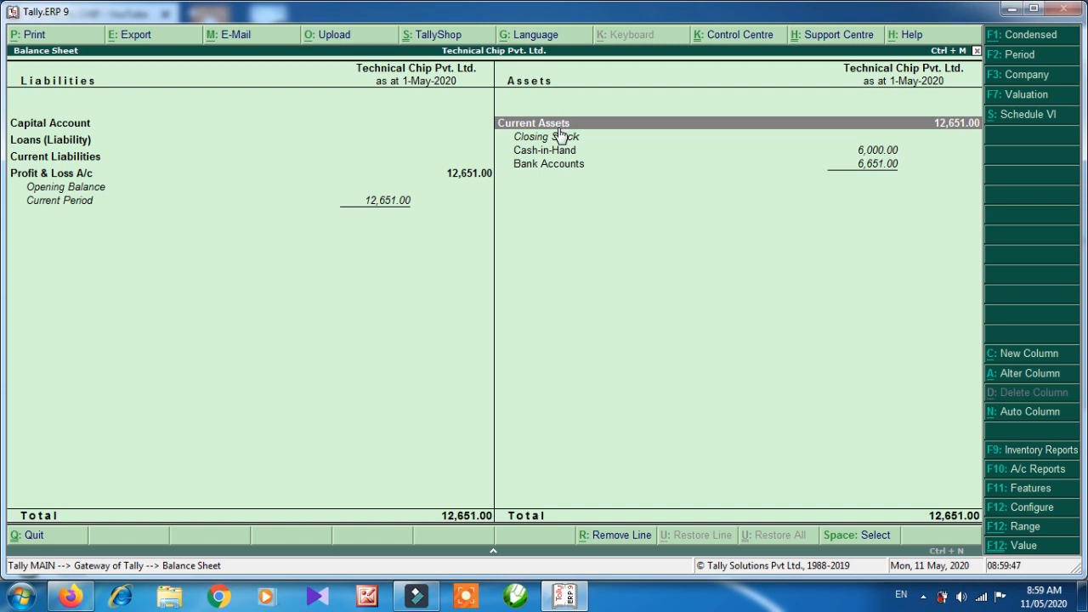
{"action": "key", "text": "Down"}
{"action": "key", "text": "Down"}
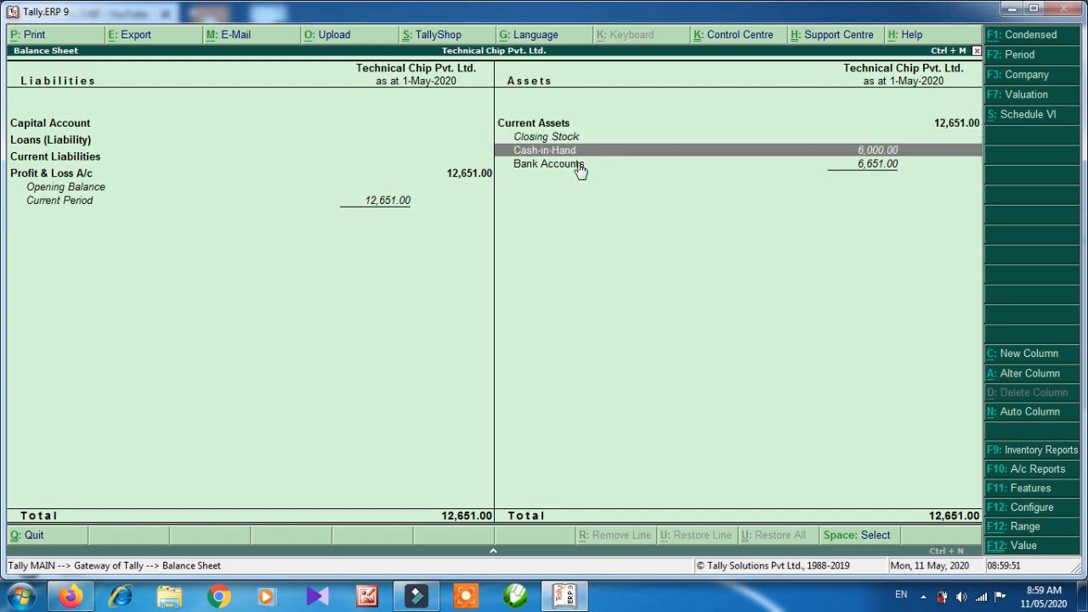
{"action": "key", "text": "Down"}
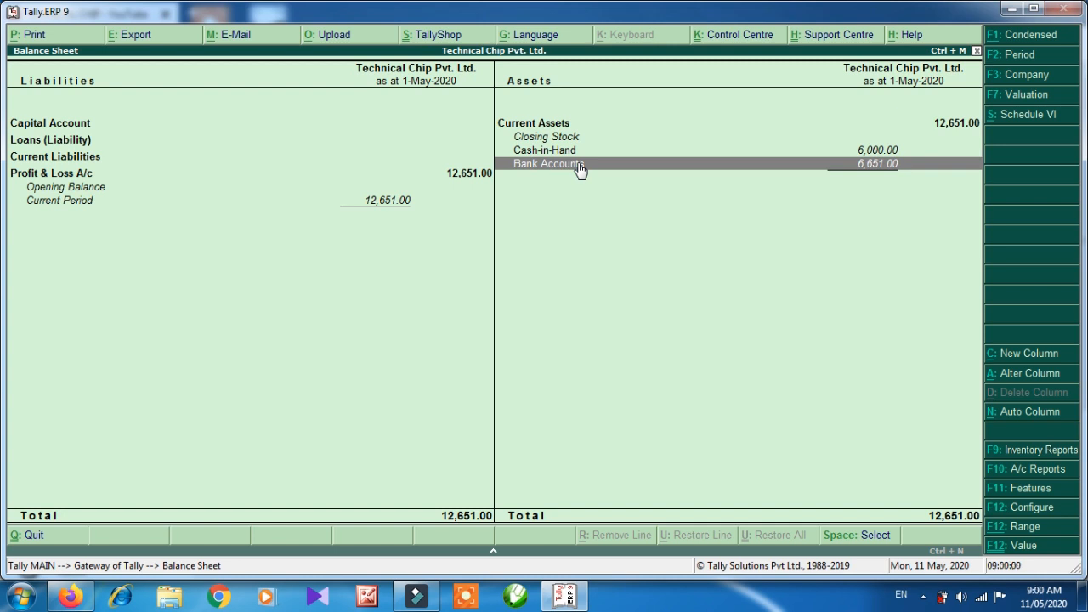
{"action": "left_click", "coordinate": [579, 170]}
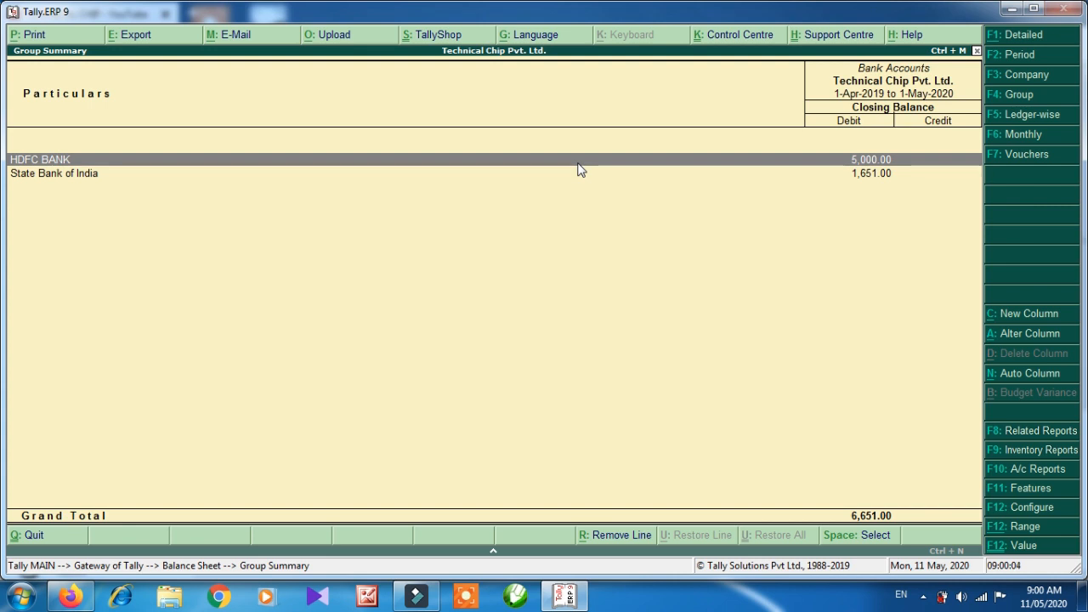
{"action": "key", "text": "Escape"}
{"action": "key", "text": "Up"}
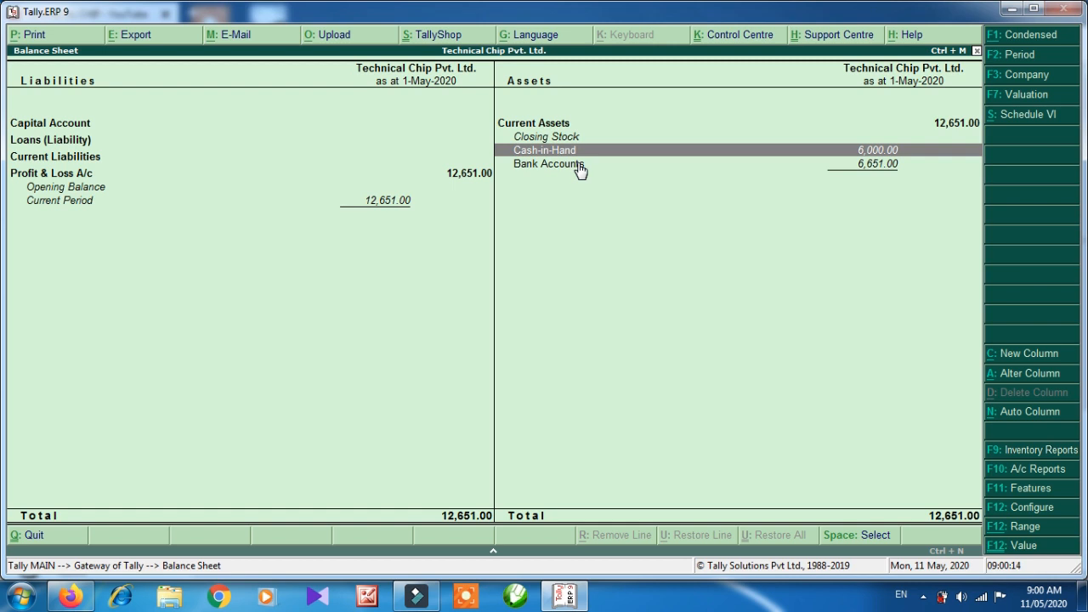
{"action": "key", "text": "Escape"}
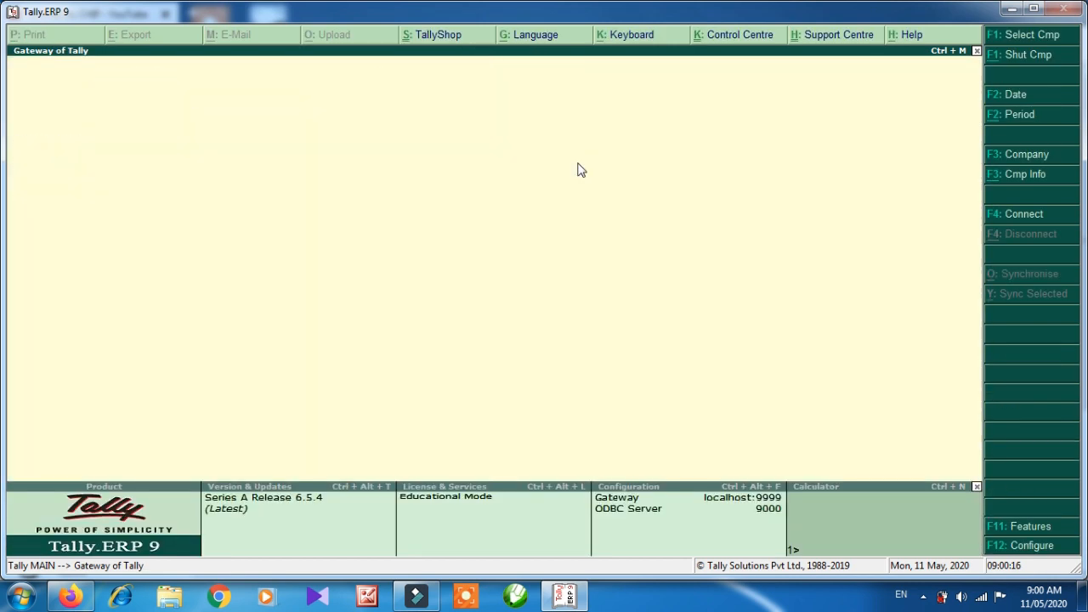
Open Accounting Vouchers and switch the voucher type to Contra.
{"action": "key", "text": "Up"}
{"action": "key", "text": "Up"}
{"action": "key", "text": "Up"}
{"action": "key", "text": "Up"}
{"action": "key", "text": "Up"}
{"action": "key", "text": "Up"}
{"action": "key", "text": "Up"}
{"action": "key", "text": "Up"}
{"action": "key", "text": "Up"}
{"action": "key", "text": "Up"}
{"action": "key", "text": "Up"}
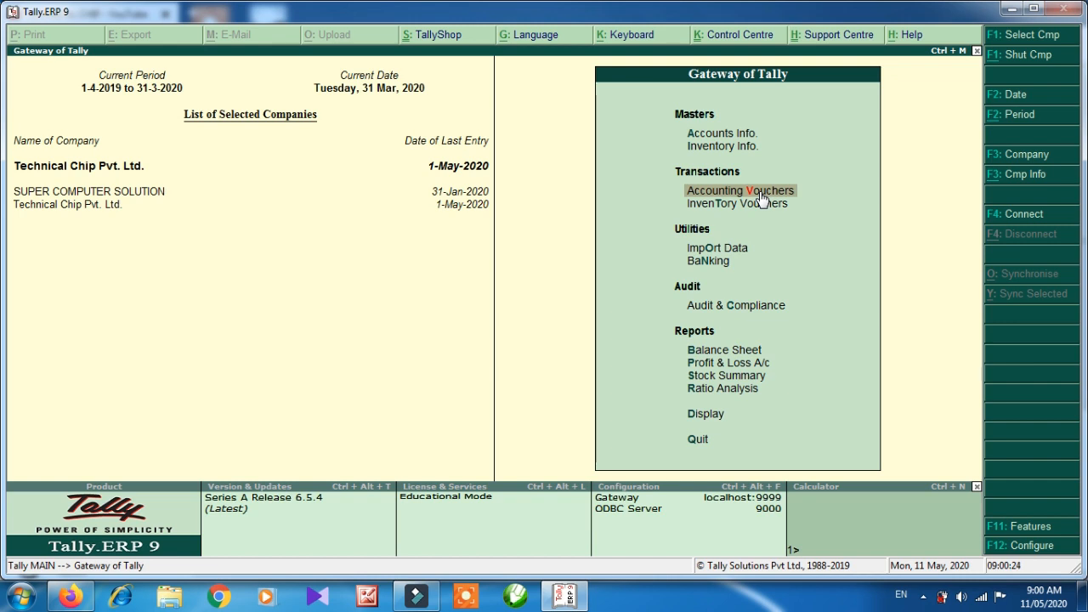
{"action": "left_click", "coordinate": [762, 197]}
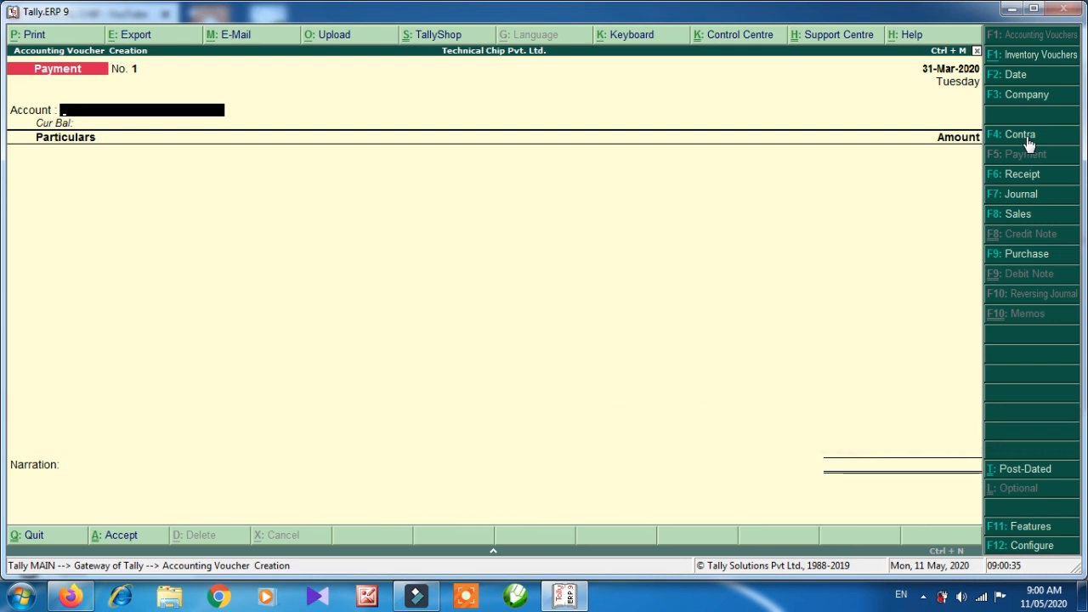
{"action": "key", "text": "super+p"}
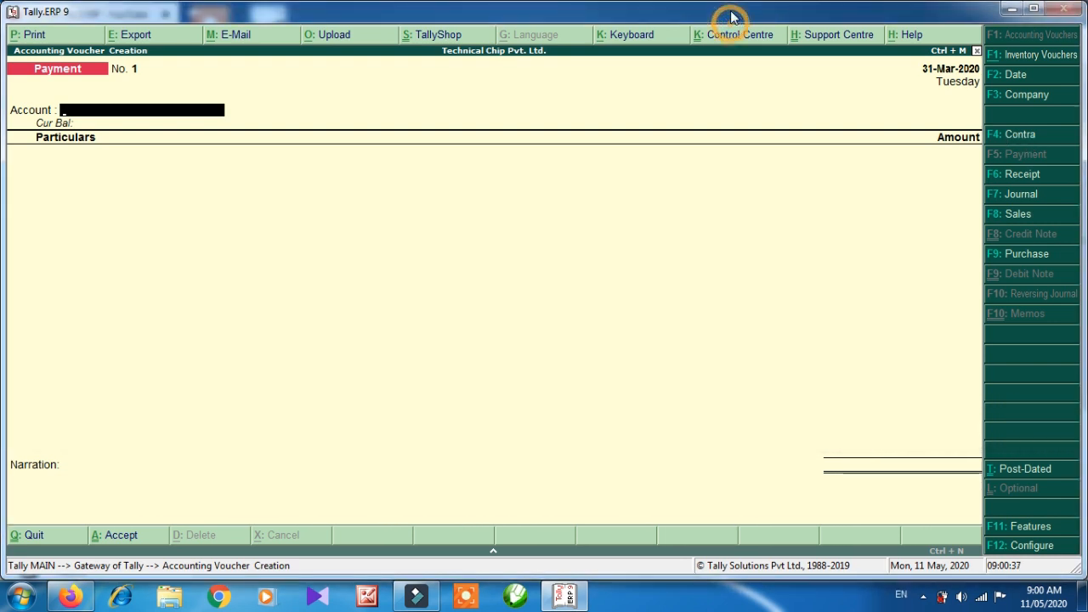
{"action": "key", "text": "F4"}
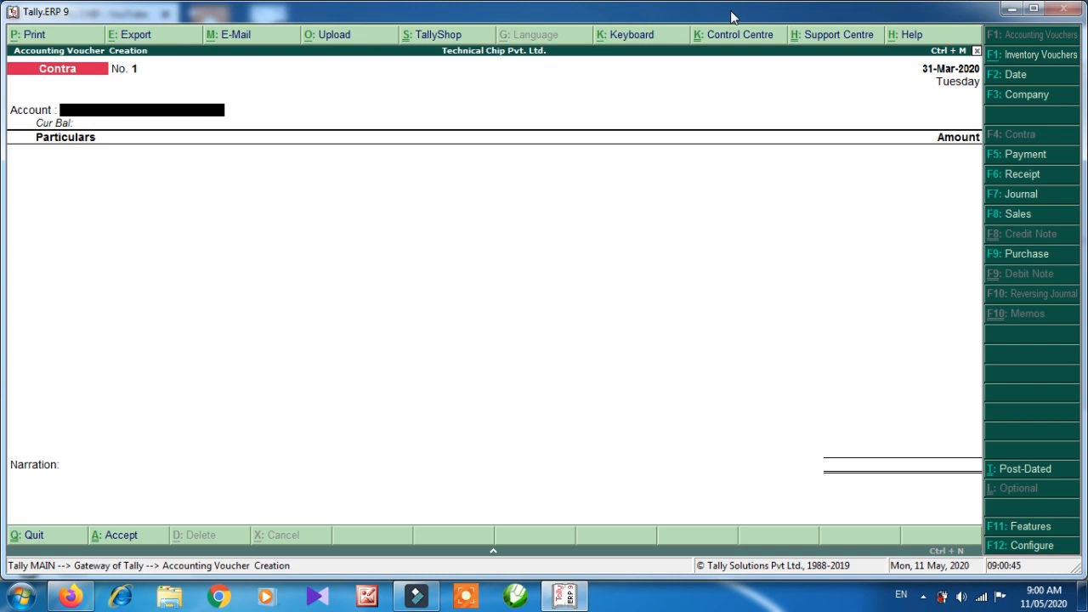
Enter Bank of Baroda as the account and Cash in particulars for 3,000.
{"action": "key", "text": "Return"}
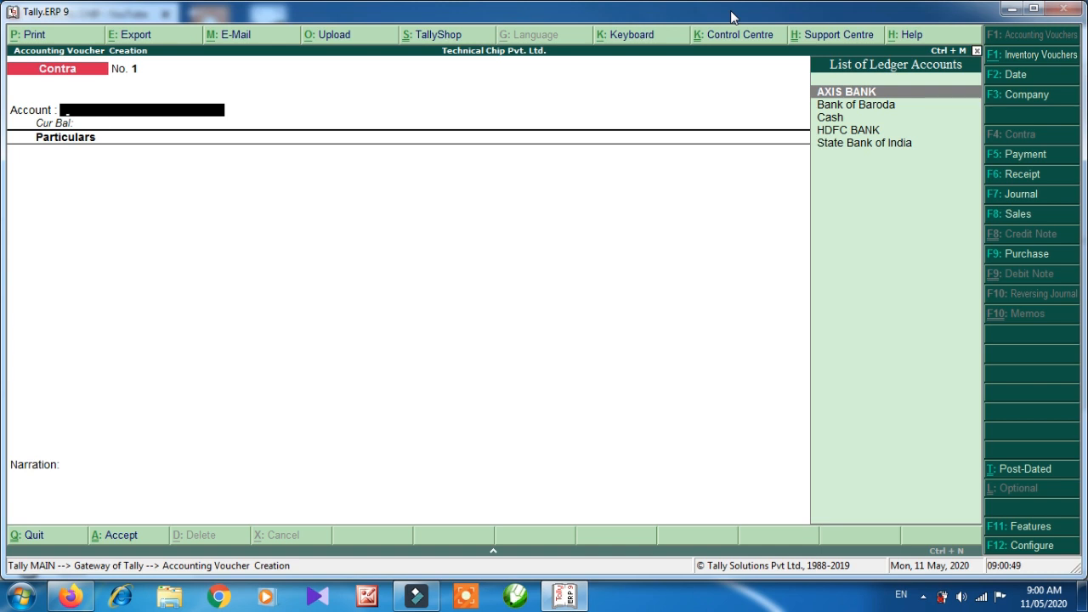
{"action": "key", "text": "Down"}
{"action": "key", "text": "Down"}
{"action": "key", "text": "Up"}
{"action": "key", "text": "Up"}
{"action": "key", "text": "Down"}
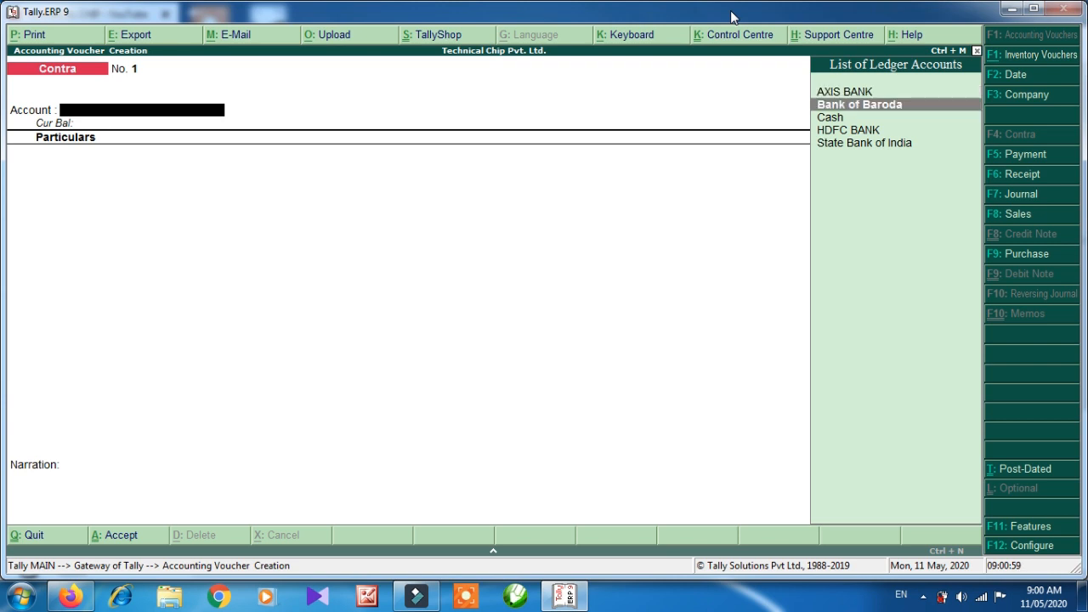
{"action": "key", "text": "Return"}
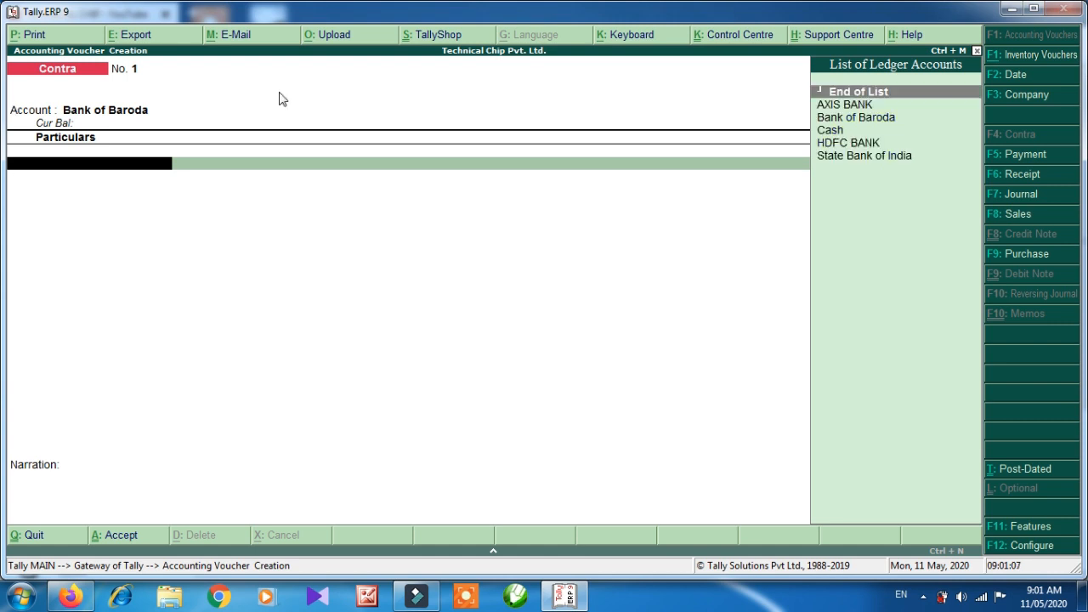
{"action": "key", "text": "Down"}
{"action": "key", "text": "Down"}
{"action": "key", "text": "Down"}
{"action": "key", "text": "Return"}
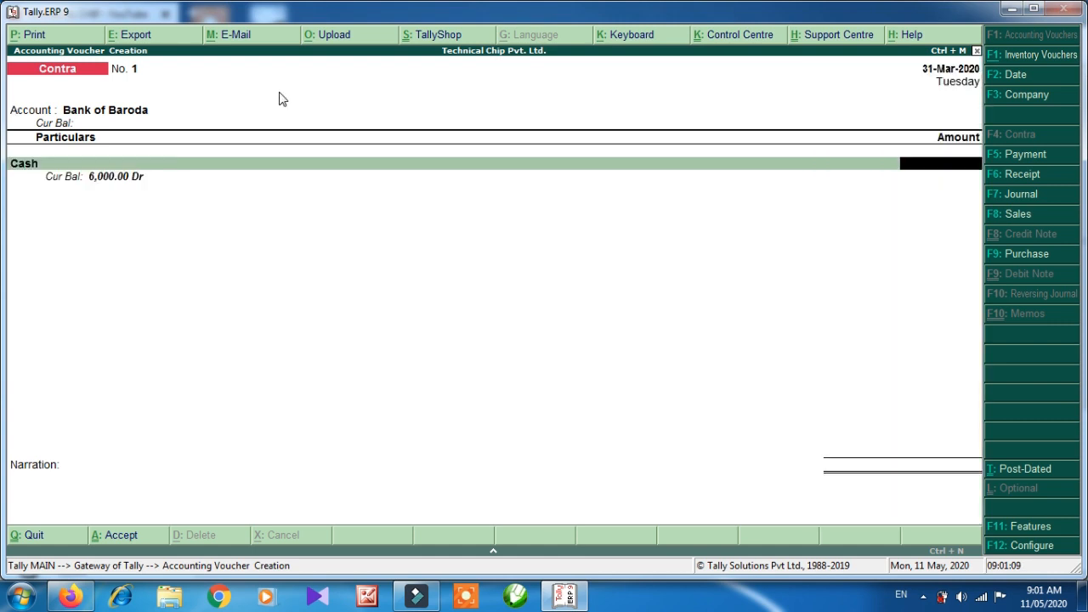
{"action": "type", "text": "3000"}
{"action": "key", "text": "Return"}
{"action": "key", "text": "Return"}
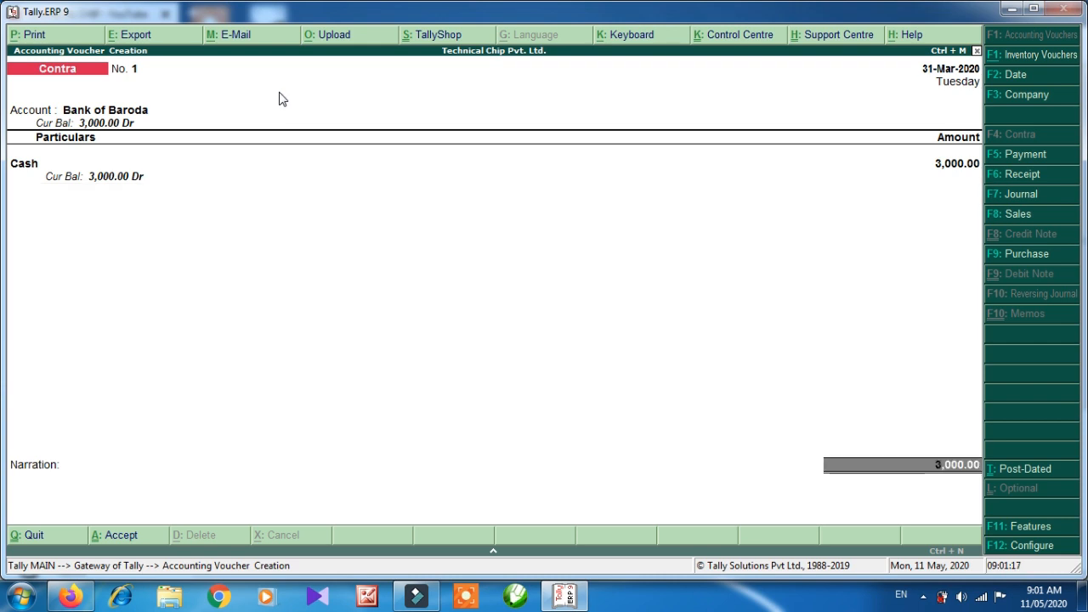
{"action": "key", "text": "Return"}
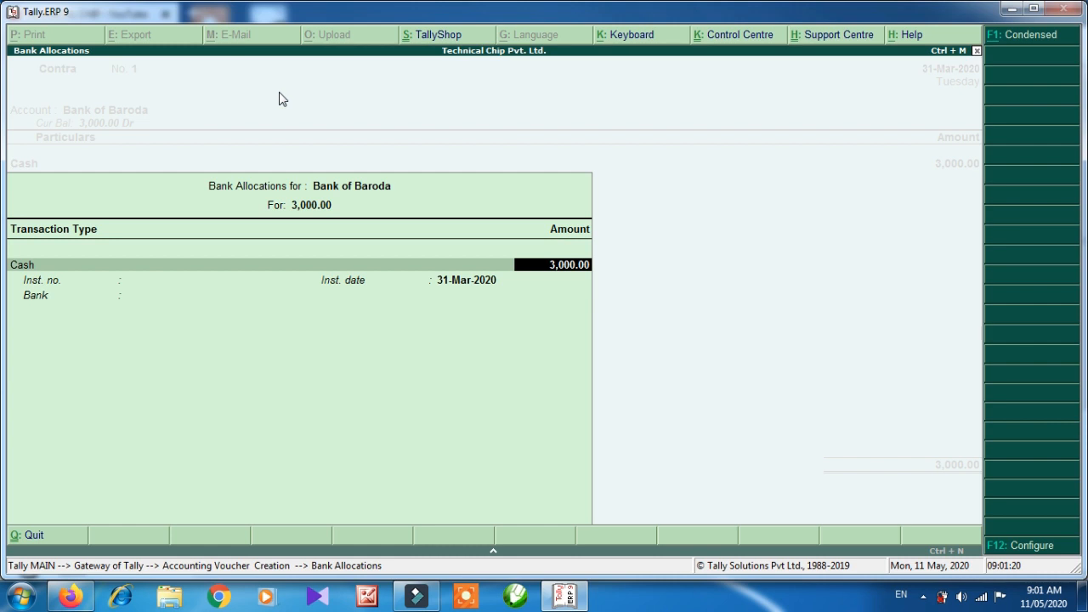
Enter cash denominations of one 2000 note and two 500 notes.
{"action": "key", "text": "Return"}
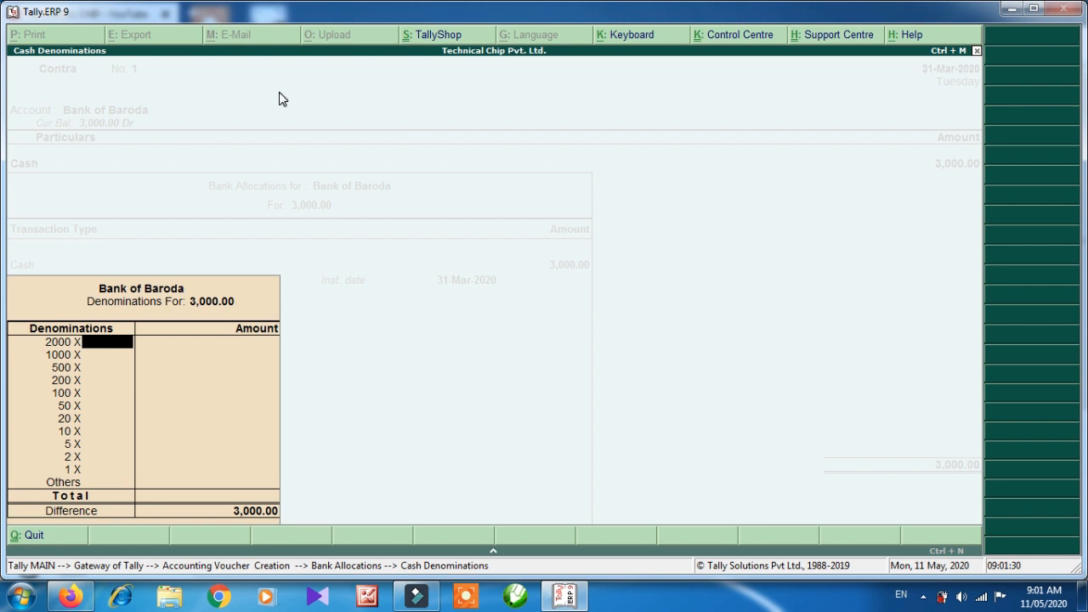
{"action": "type", "text": "1"}
{"action": "key", "text": "Return"}
{"action": "key", "text": "Return"}
{"action": "type", "text": "2"}
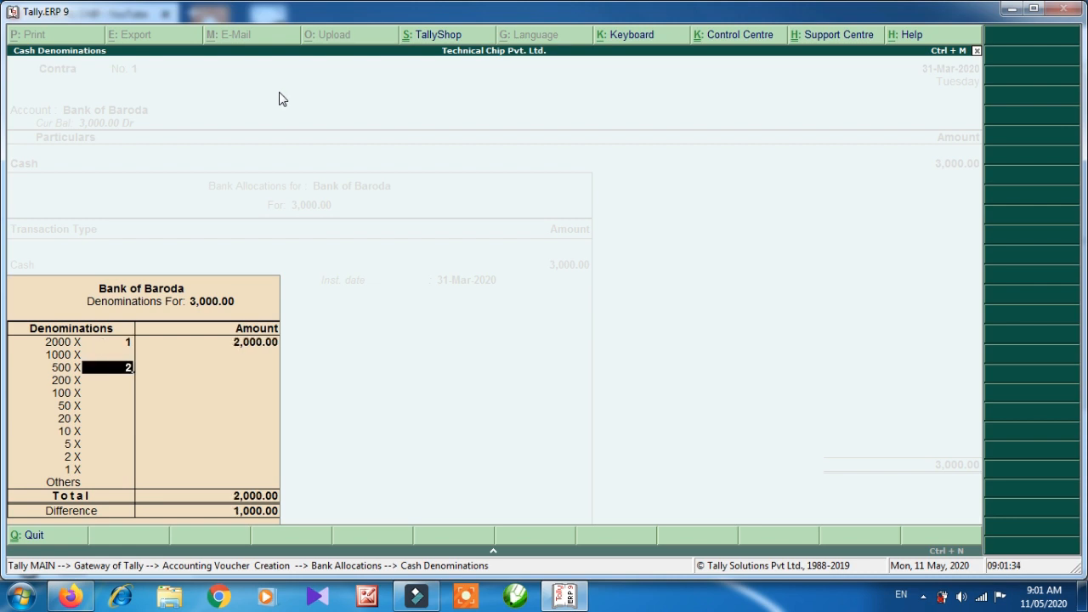
{"action": "key", "text": "Return"}
{"action": "key", "text": "Return"}
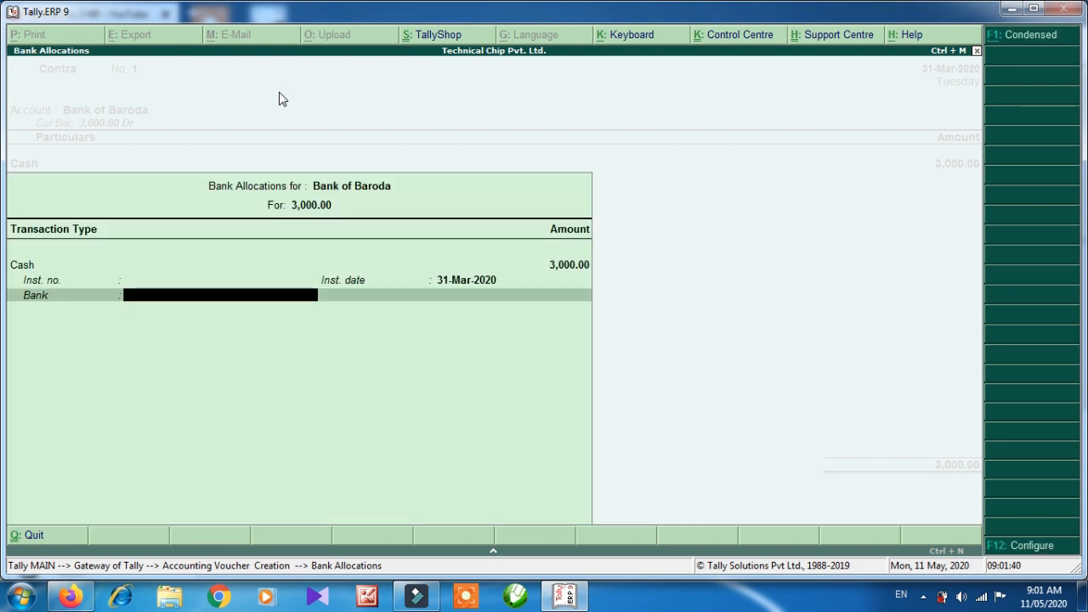
Specify the bank name BANK OF BARODA and finish the bank allocation.
{"action": "key", "text": "Down"}
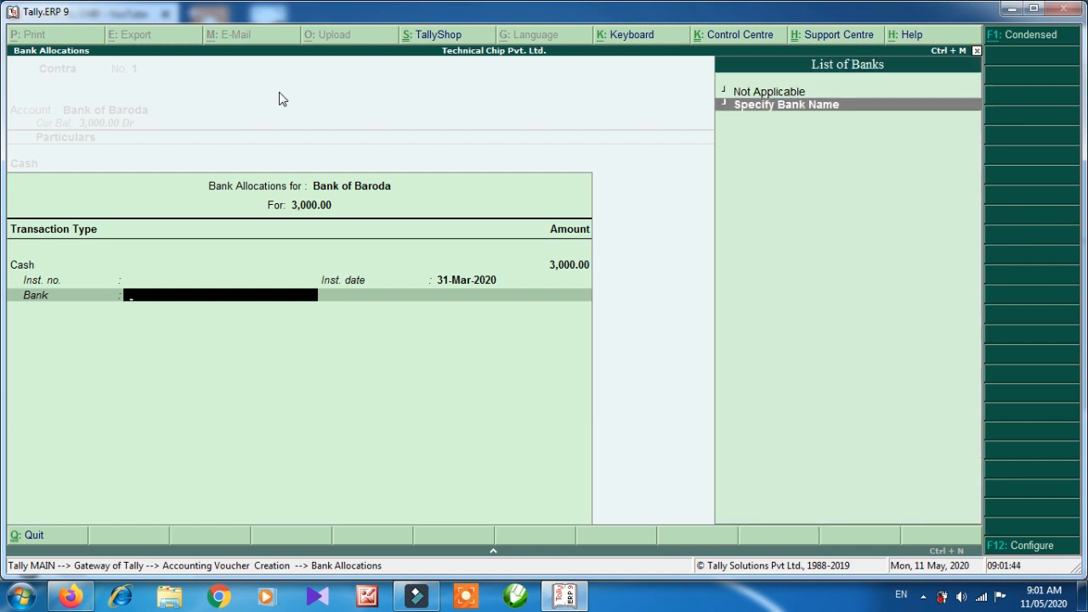
{"action": "key", "text": "Return"}
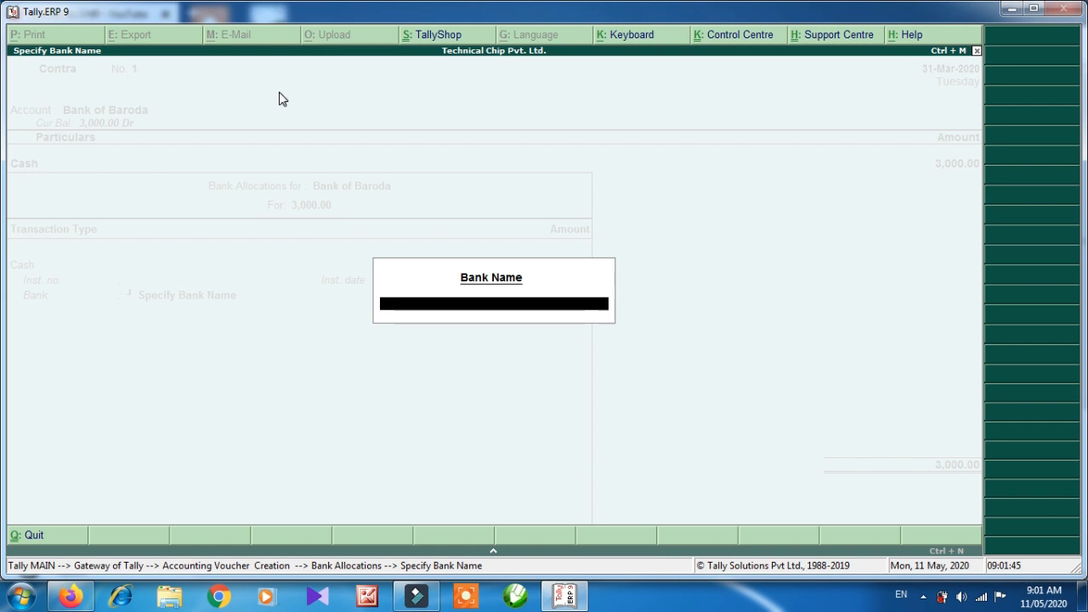
{"action": "type", "text": "BANK OF BARODA"}
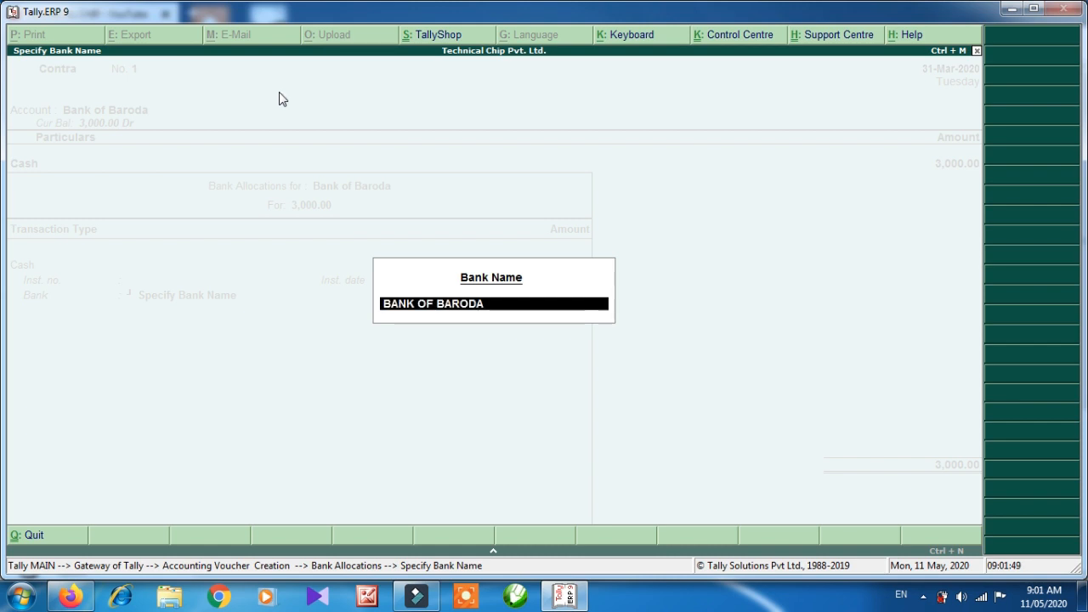
{"action": "key", "text": "Return"}
{"action": "key", "text": "Return"}
{"action": "key", "text": "Return"}
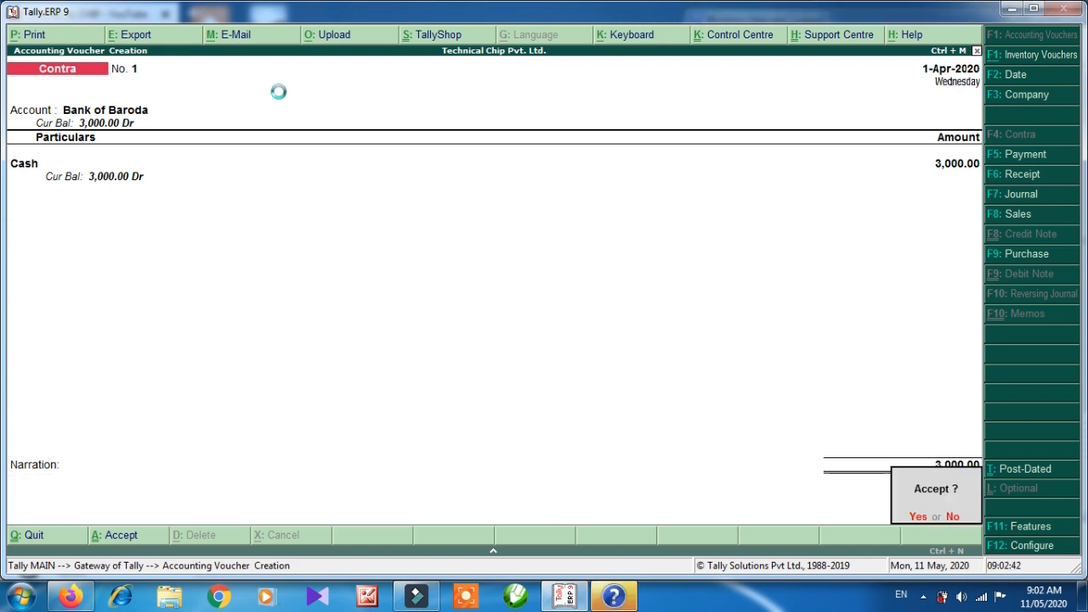
{"action": "key", "text": "Return"}
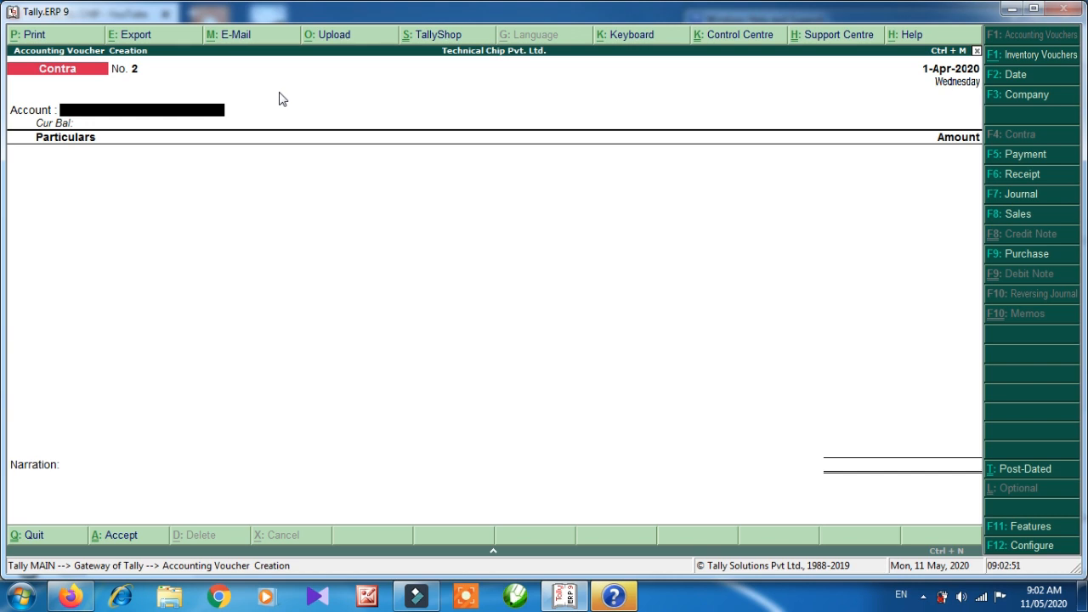
Quit the empty Contra voucher and open the Balance Sheet.
{"action": "key", "text": "Escape"}
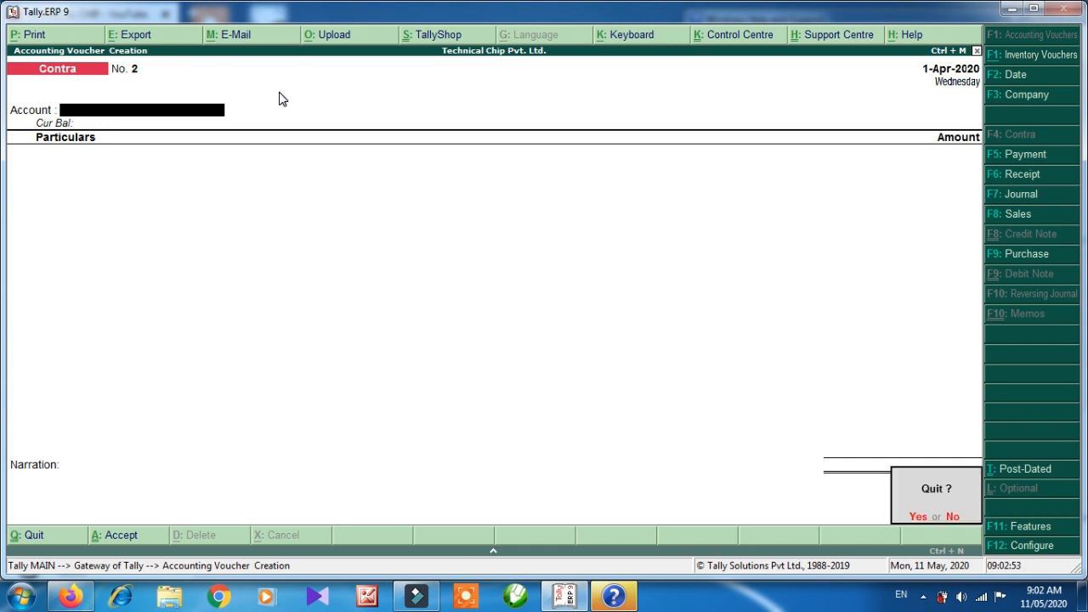
{"action": "key", "text": "Return"}
{"action": "key", "text": "Down"}
{"action": "key", "text": "Down"}
{"action": "key", "text": "Down"}
{"action": "key", "text": "Down"}
{"action": "key", "text": "Down"}
{"action": "key", "text": "Return"}
Expand the Balance Sheet and drill into Bank Accounts to check HDFC BANK at 5,000.
{"action": "key", "text": "alt+F1"}
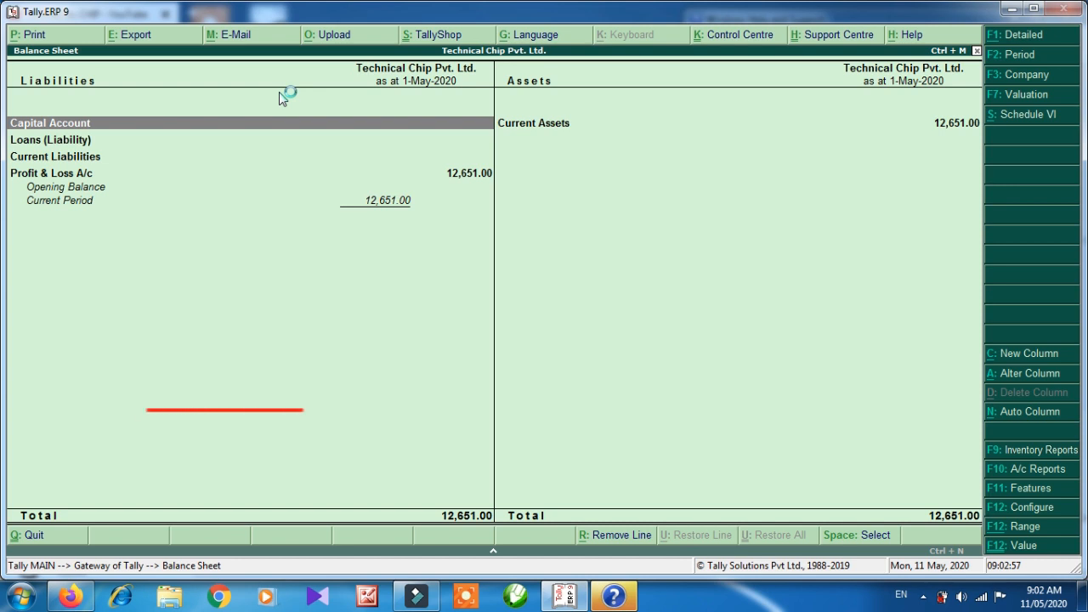
{"action": "key", "text": "Right"}
{"action": "key", "text": "Down"}
{"action": "key", "text": "Down"}
{"action": "key", "text": "Down"}
{"action": "key", "text": "Up"}
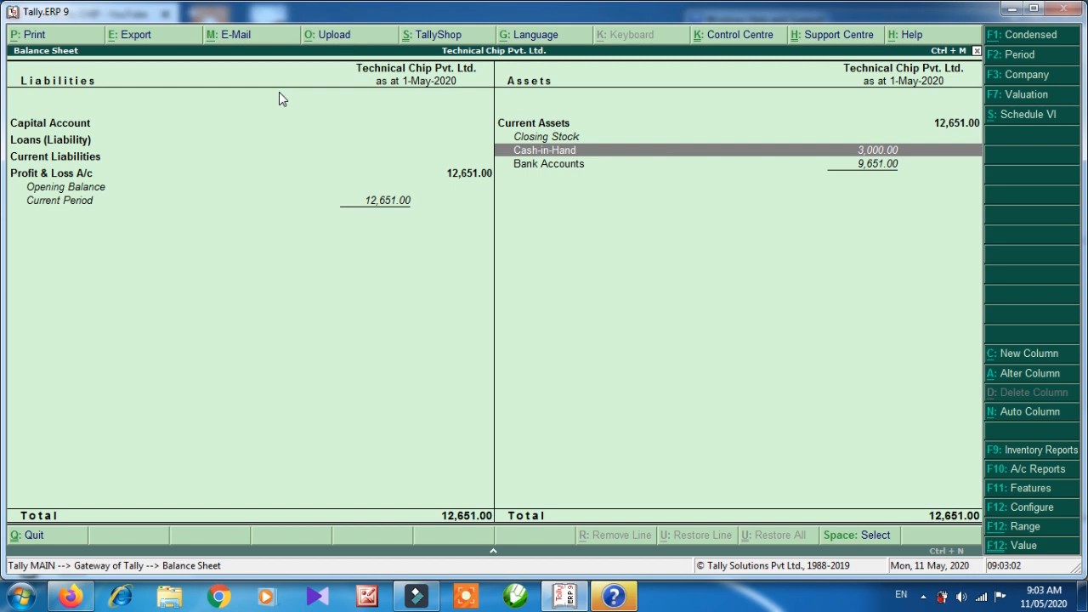
{"action": "key", "text": "Down"}
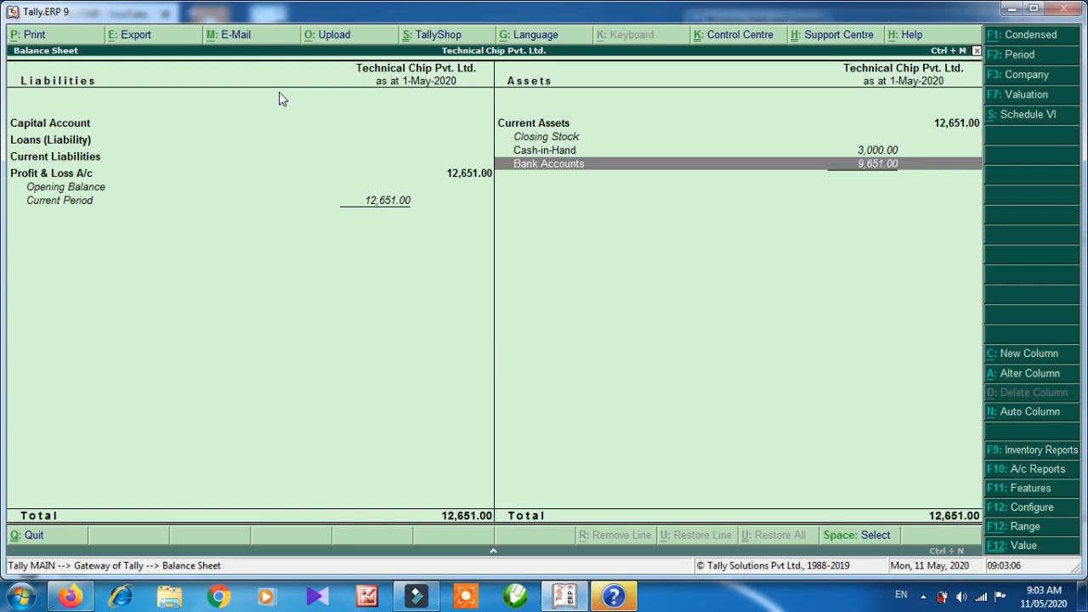
{"action": "key", "text": "Return"}
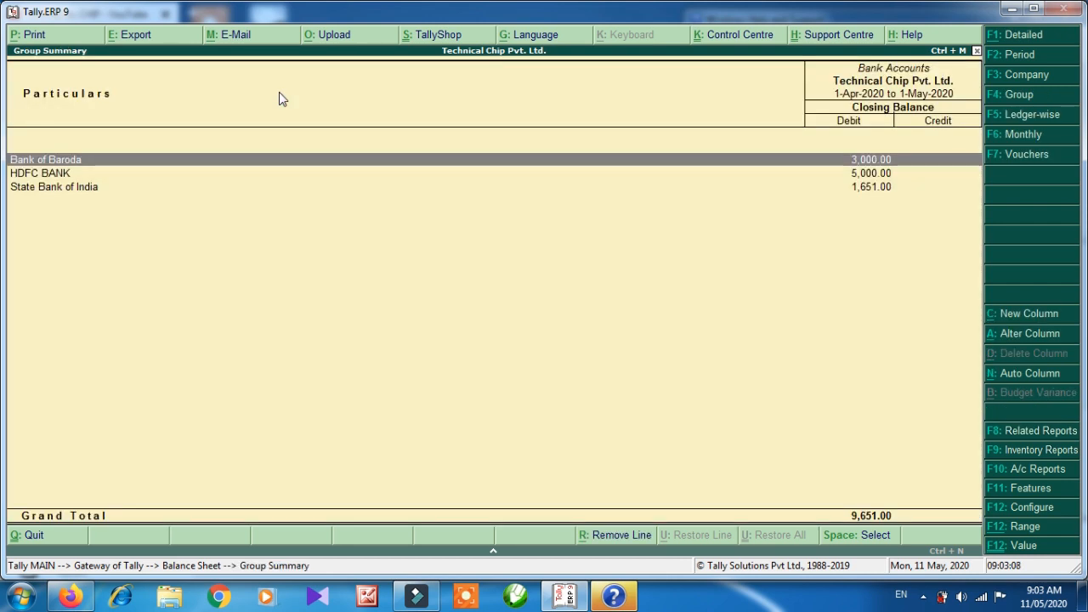
{"action": "key", "text": "Down"}
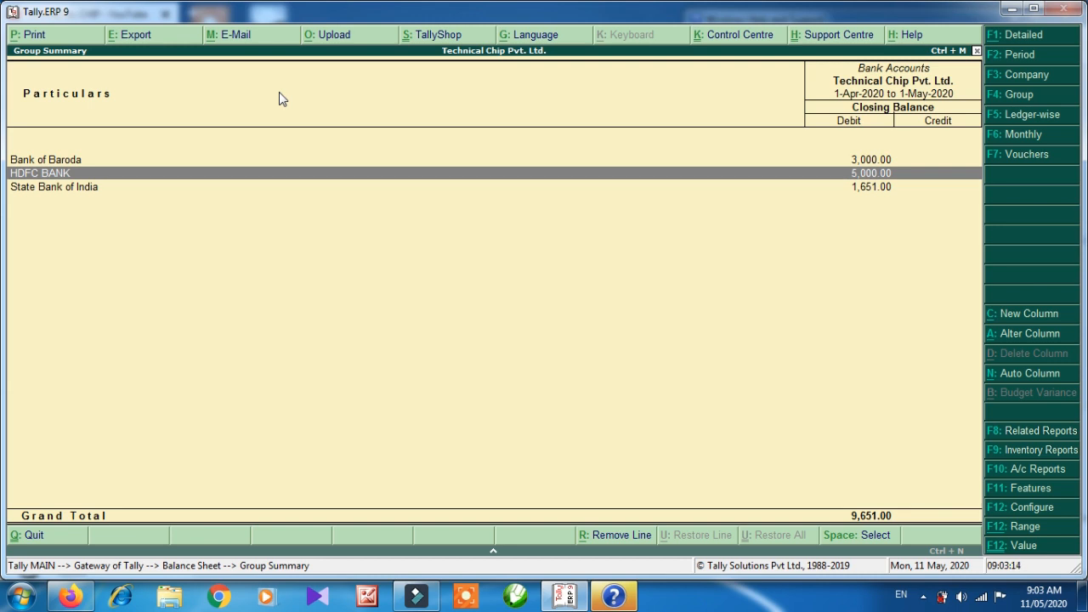
{"action": "key", "text": "Up"}
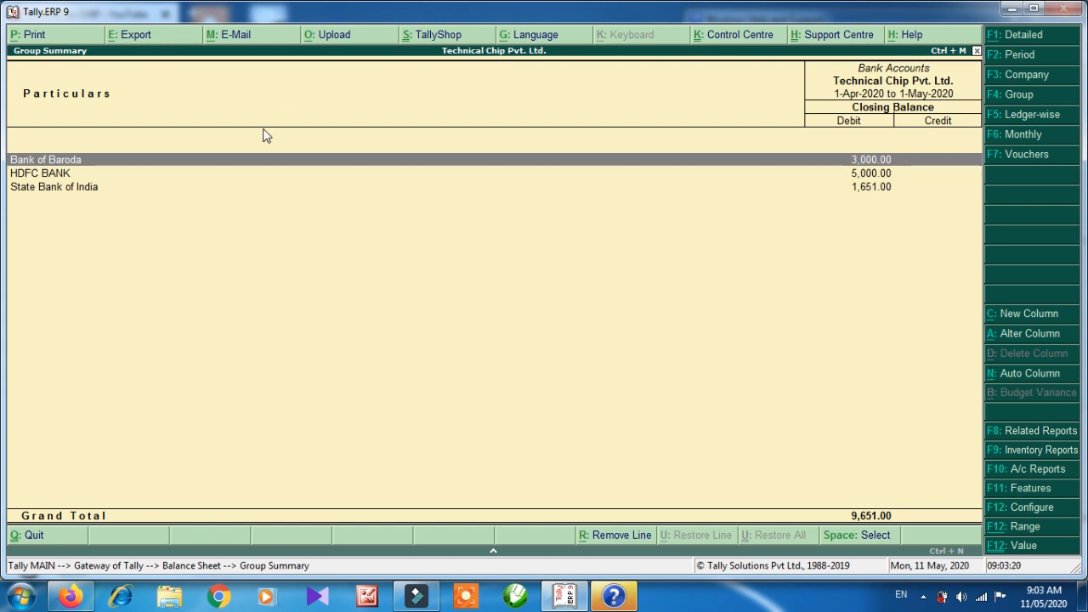
{"action": "key", "text": "Down"}
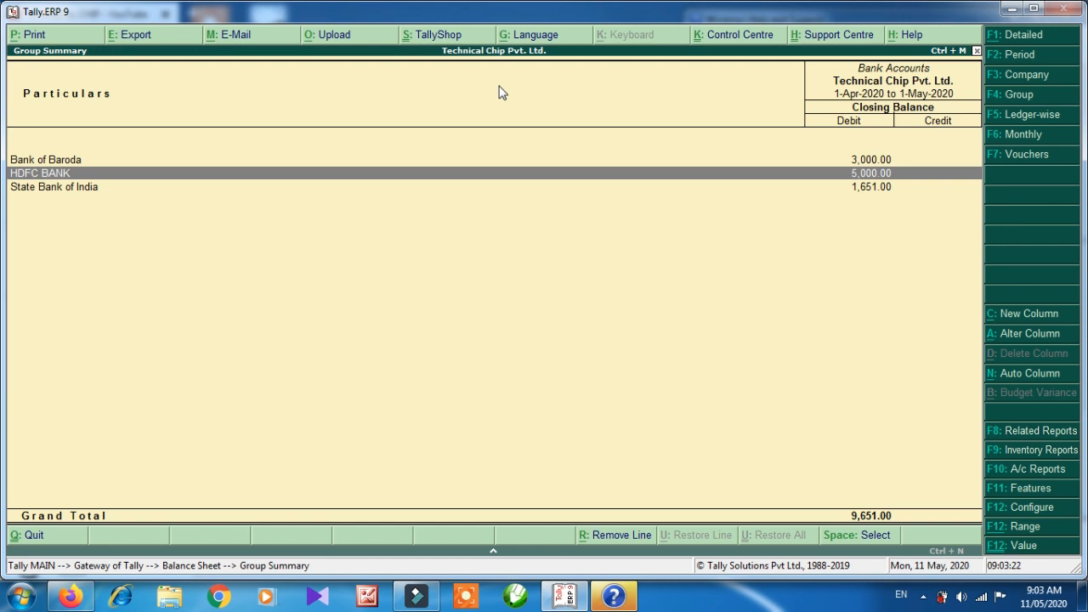
Close the bank summary and Balance Sheet back to the Gateway of Tally.
{"action": "key", "text": "Escape"}
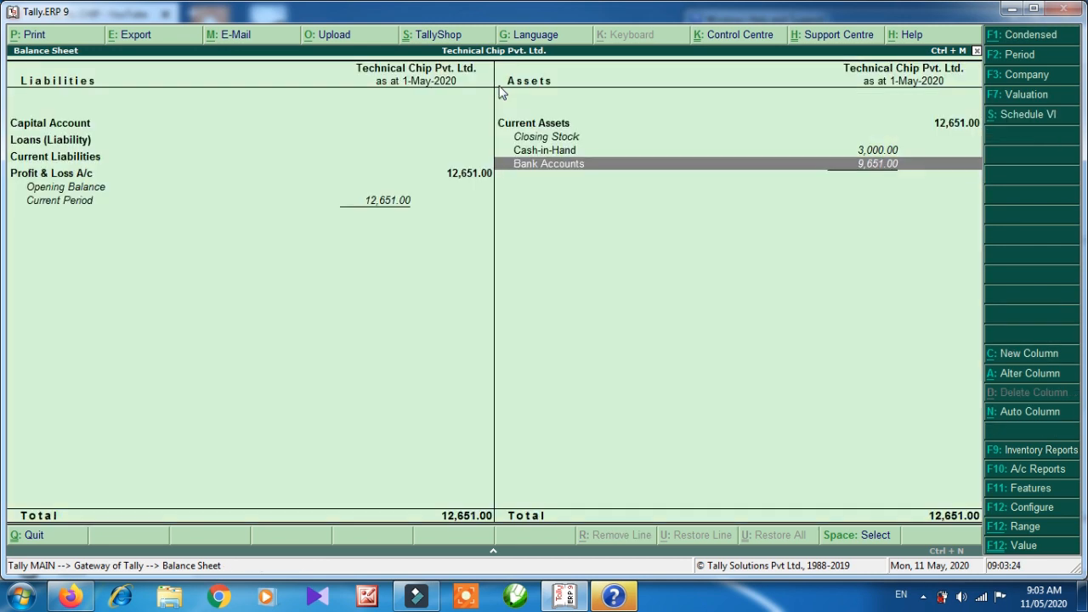
{"action": "key", "text": "Escape"}
{"action": "key", "text": "Up"}
{"action": "key", "text": "Up"}
{"action": "key", "text": "Up"}
{"action": "key", "text": "Up"}
{"action": "key", "text": "Up"}
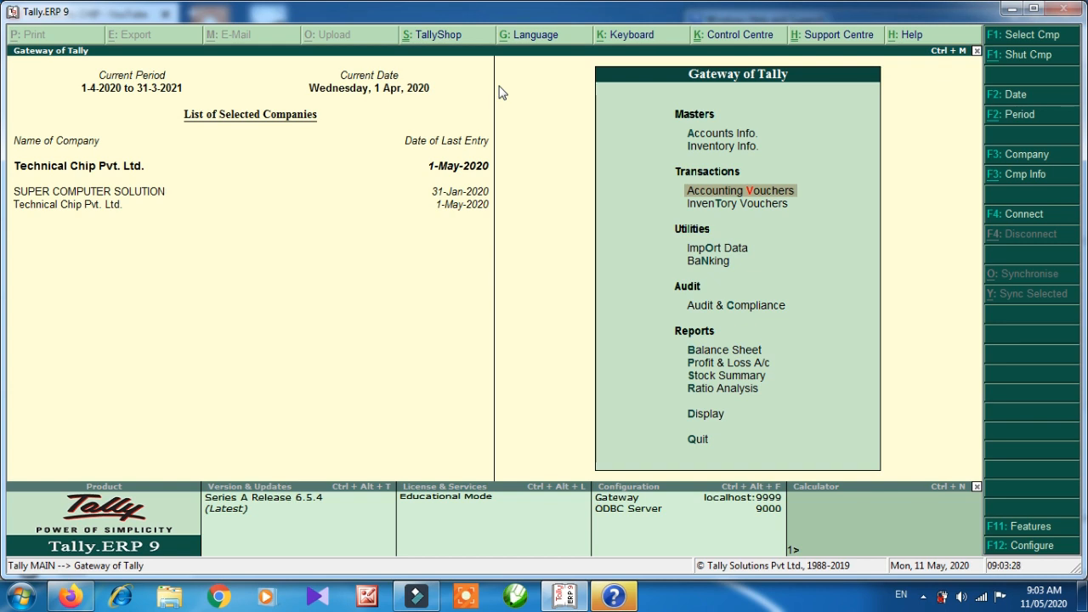
Enter Contra No. 2 with Cash as account and HDFC BANK for 2,000, completing bank allocation.
{"action": "key", "text": "Return"}
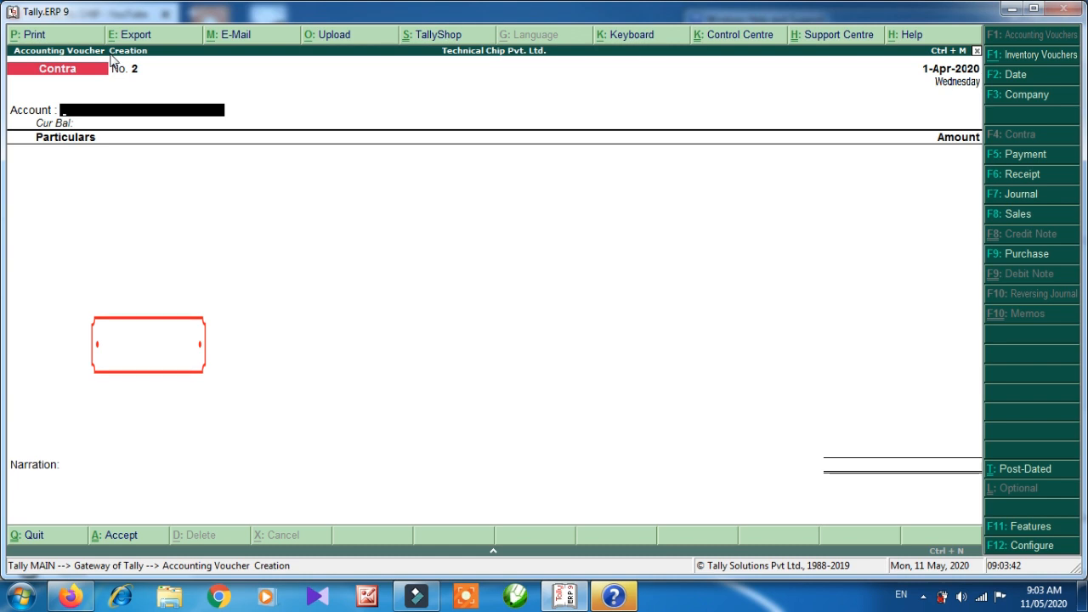
{"action": "key", "text": "Down"}
{"action": "key", "text": "Down"}
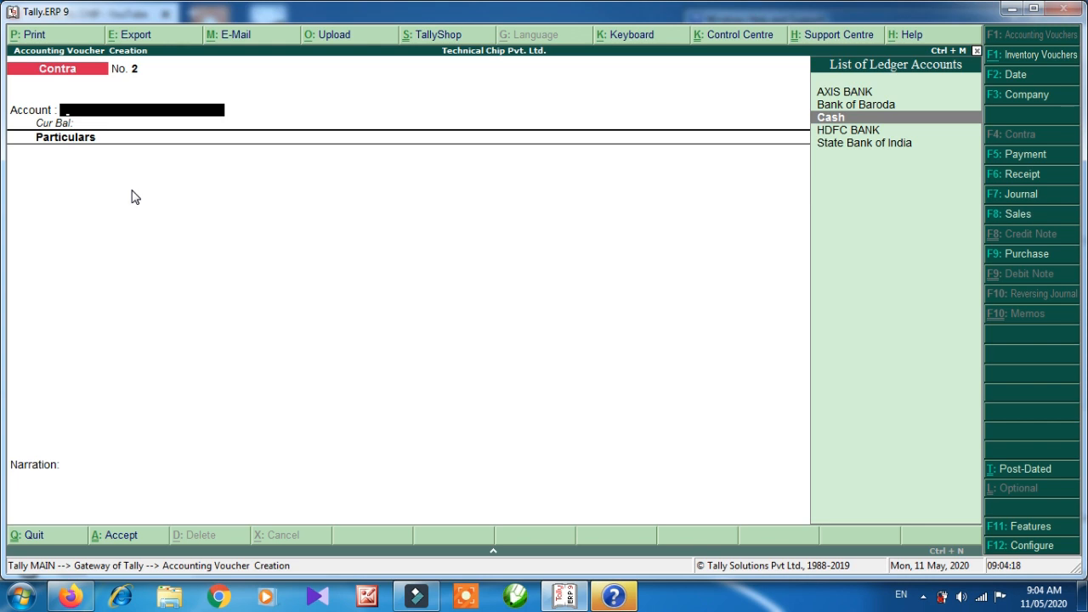
{"action": "key", "text": "Return"}
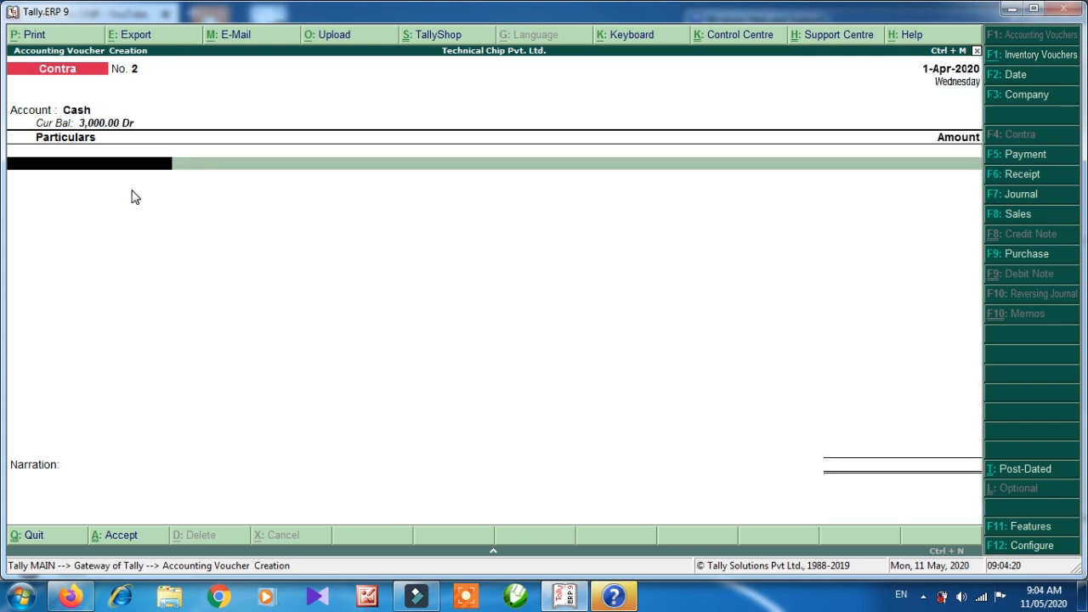
{"action": "key", "text": "Down"}
{"action": "key", "text": "Down"}
{"action": "key", "text": "Down"}
{"action": "key", "text": "Down"}
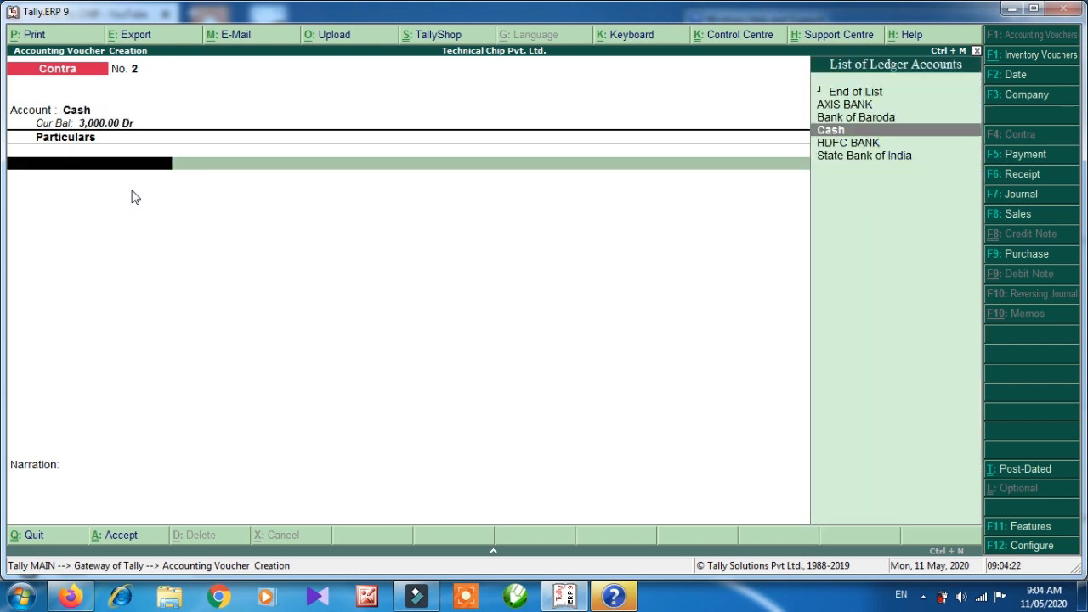
{"action": "key", "text": "Return"}
{"action": "type", "text": "2000"}
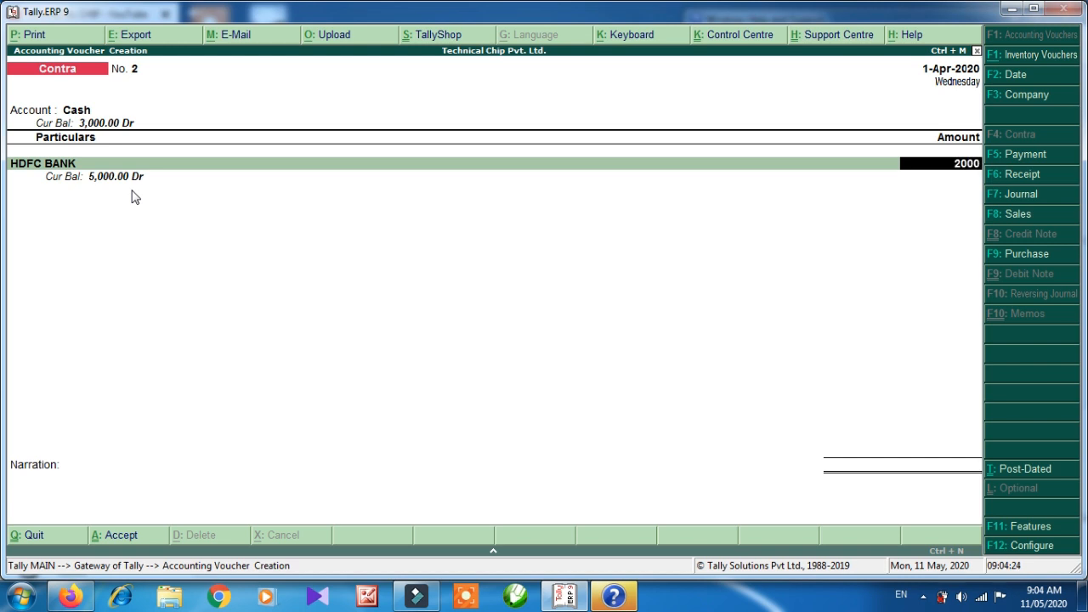
{"action": "key", "text": "Return"}
{"action": "key", "text": "Return"}
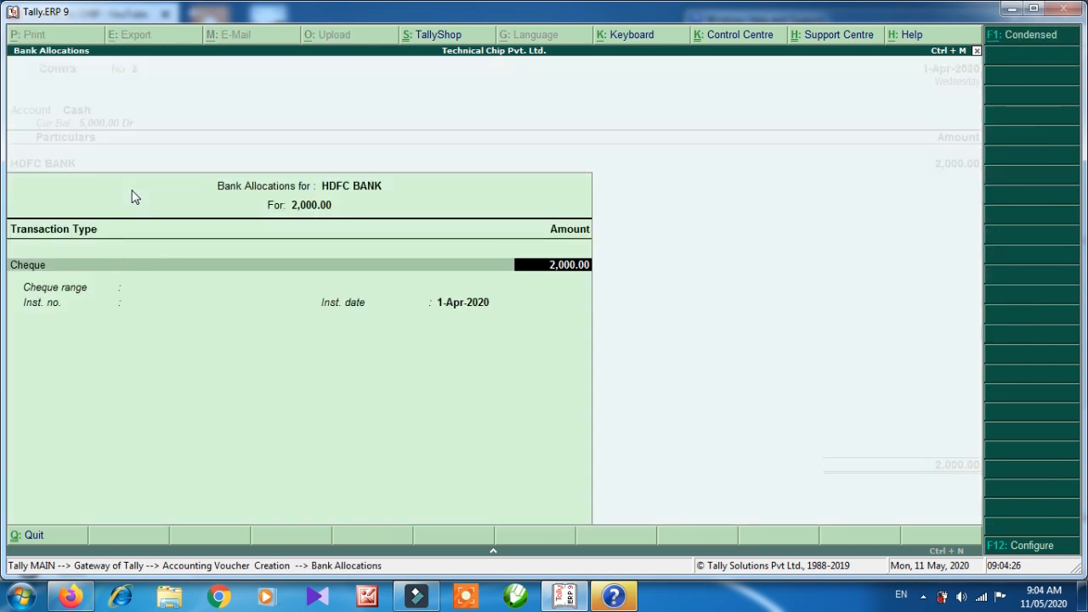
{"action": "key", "text": "Return"}
{"action": "key", "text": "Return"}
{"action": "key", "text": "Return"}
{"action": "key", "text": "Return"}
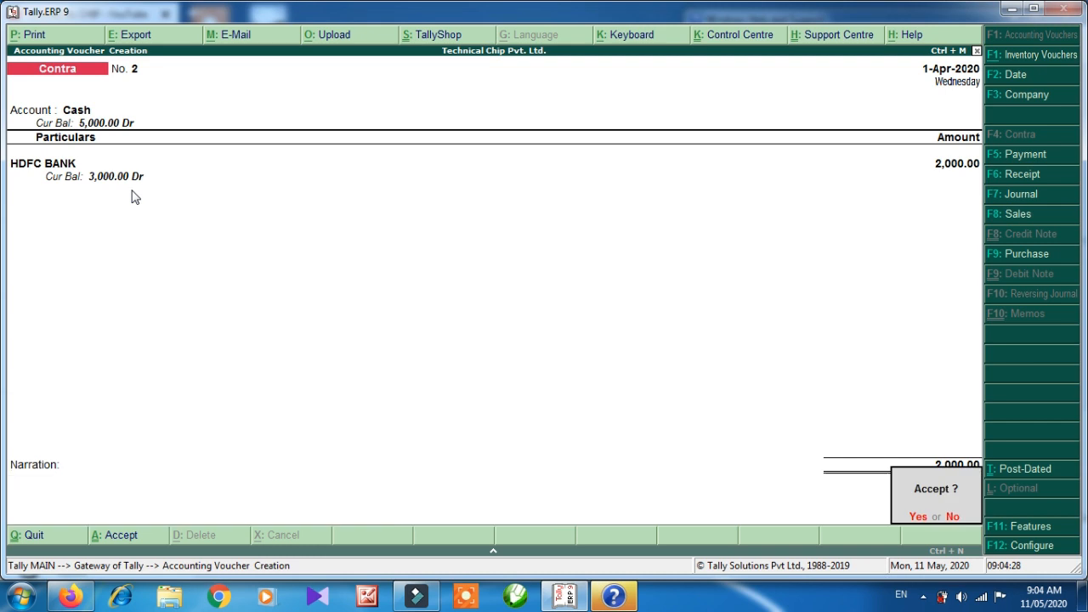
{"action": "key", "text": "Return"}
Save the voucher, quit voucher entry and open the Balance Sheet.
{"action": "key", "text": "Escape"}
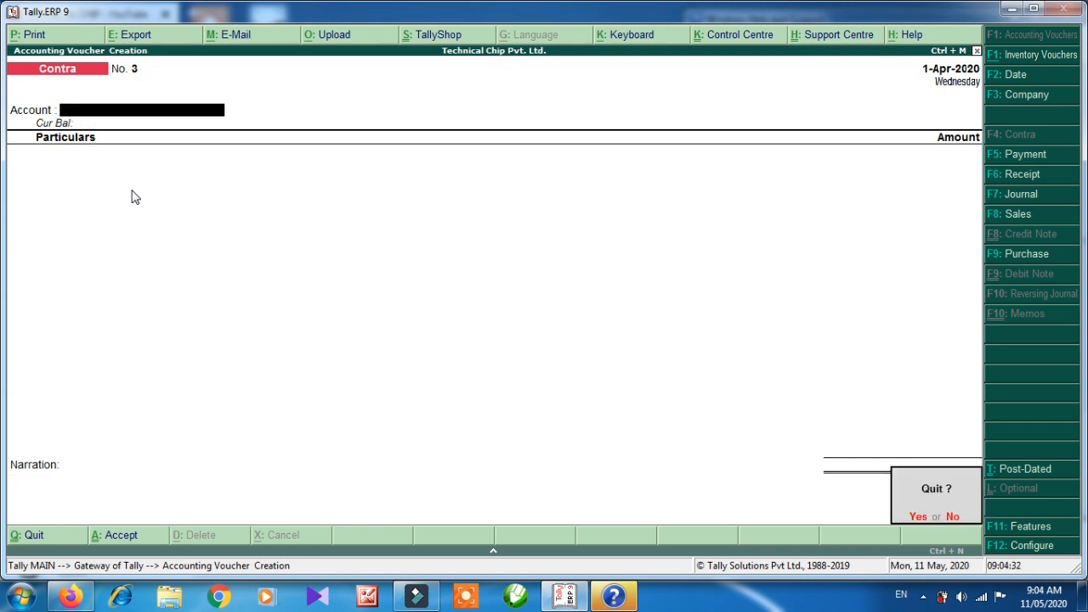
{"action": "key", "text": "Return"}
{"action": "key", "text": "Down"}
{"action": "key", "text": "Down"}
{"action": "key", "text": "Down"}
{"action": "key", "text": "Down"}
{"action": "key", "text": "Down"}
{"action": "key", "text": "Return"}
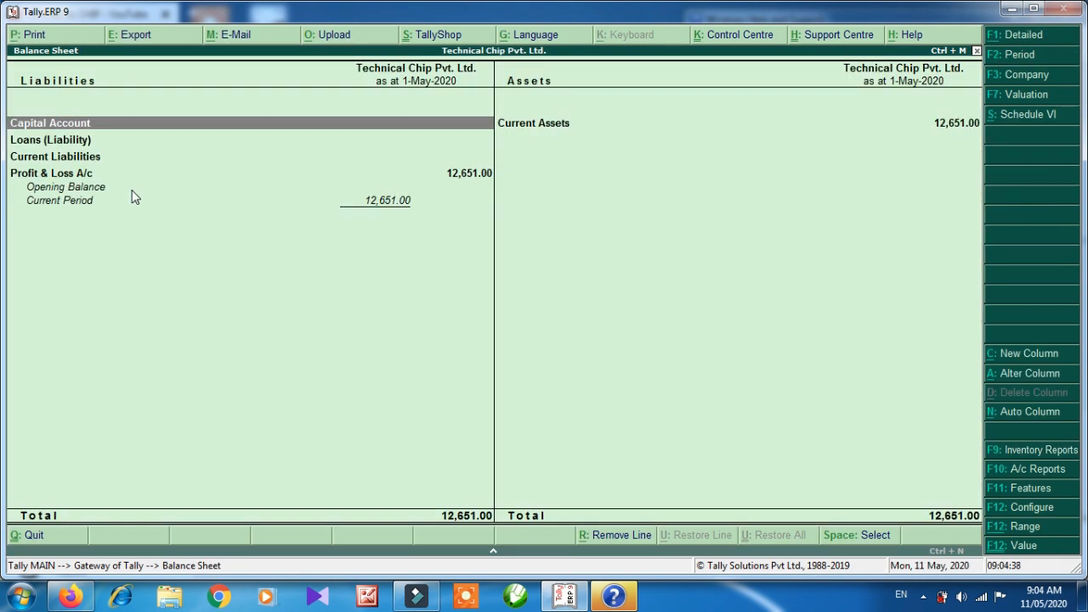
Expand the Balance Sheet to confirm Cash-in-Hand 5,000 and HDFC BANK 3,000.
{"action": "key", "text": "alt+F1"}
{"action": "key", "text": "Right"}
{"action": "key", "text": "Down"}
{"action": "key", "text": "Down"}
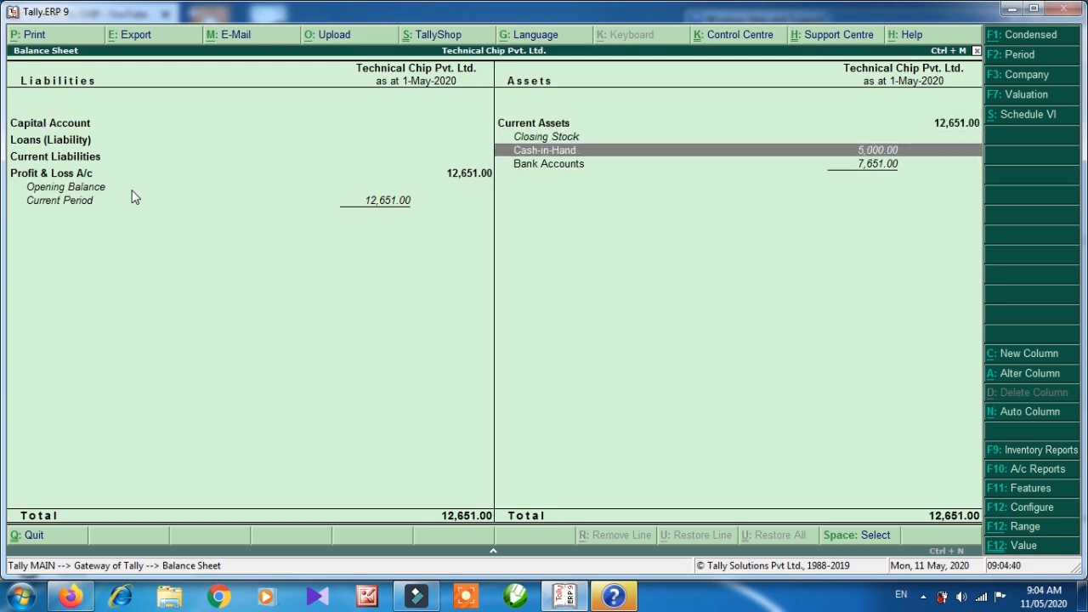
{"action": "key", "text": "Down"}
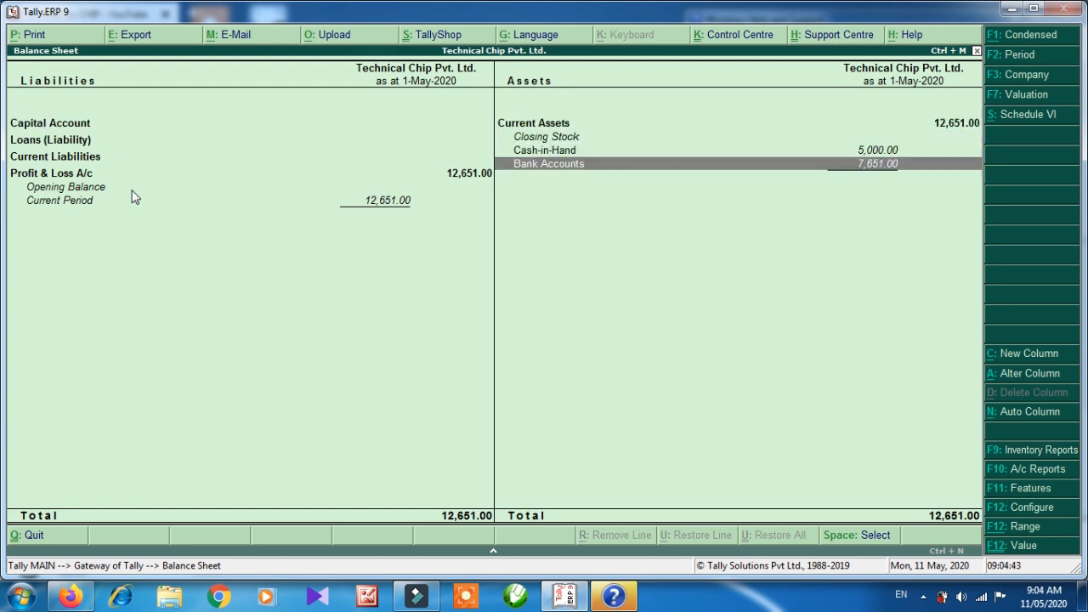
{"action": "key", "text": "Return"}
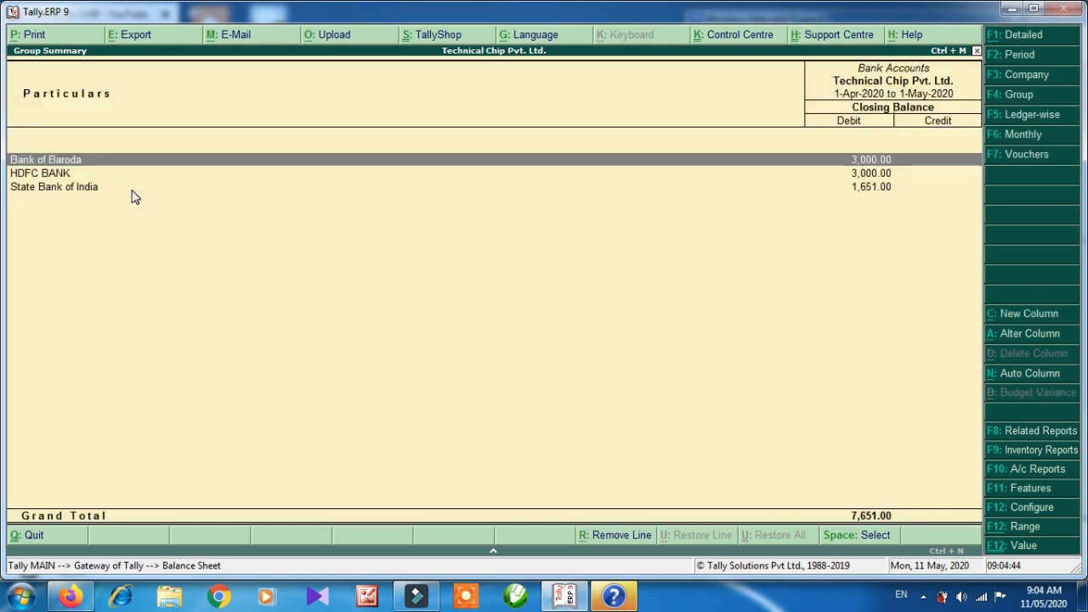
{"action": "key", "text": "Down"}
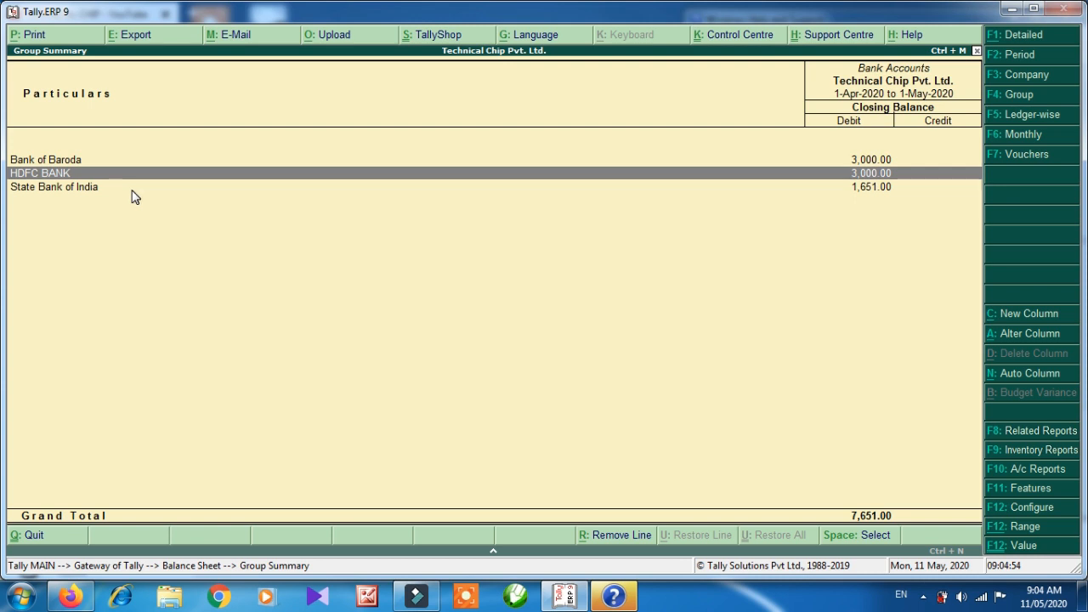
{"action": "key", "text": "Escape"}
{"action": "key", "text": "Escape"}
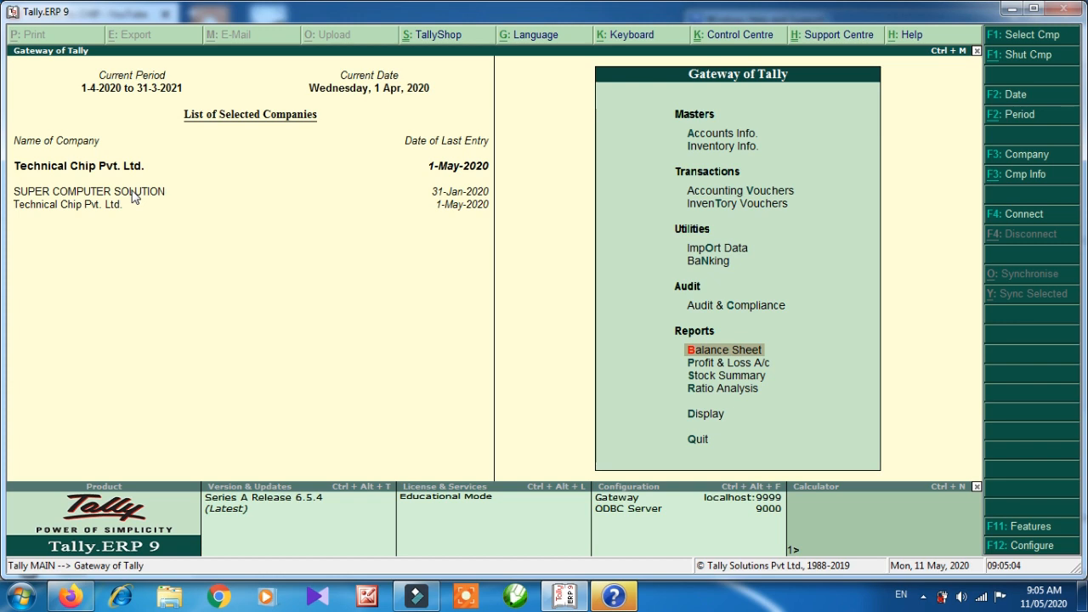
Start a Receipt voucher with AXIS BANK as the receiving account.
{"action": "key", "text": "Up"}
{"action": "key", "text": "Up"}
{"action": "key", "text": "Up"}
{"action": "key", "text": "Up"}
{"action": "key", "text": "Up"}
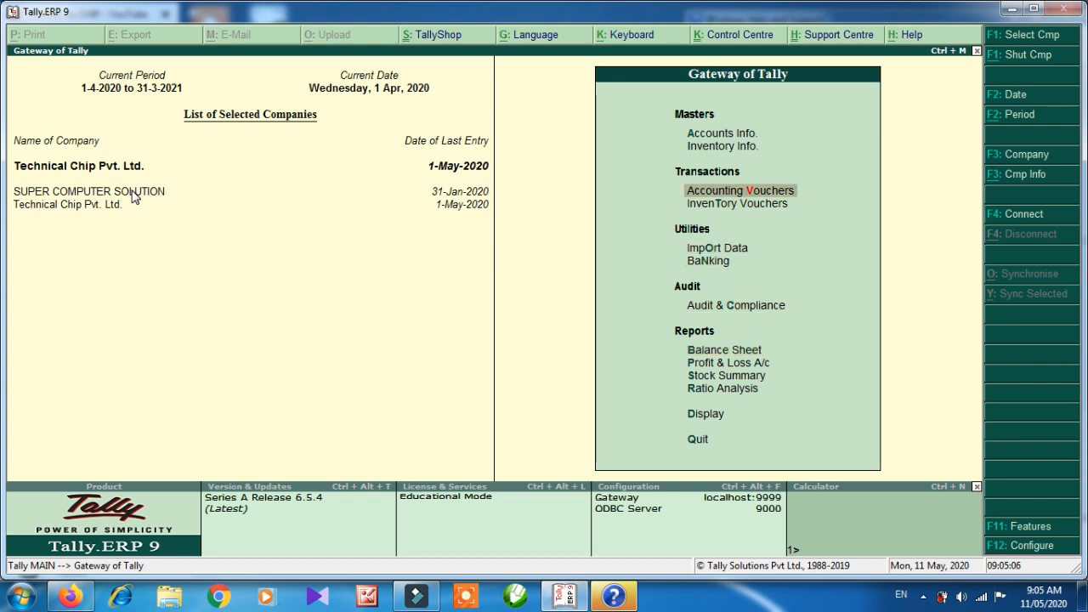
{"action": "key", "text": "Return"}
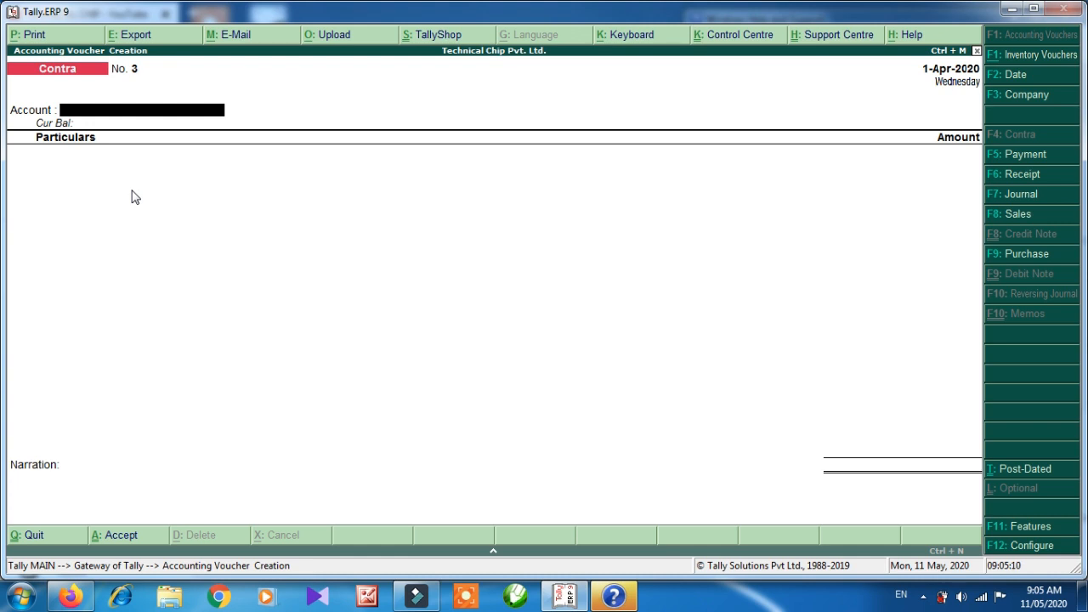
{"action": "key", "text": "F5"}
{"action": "key", "text": "F6"}
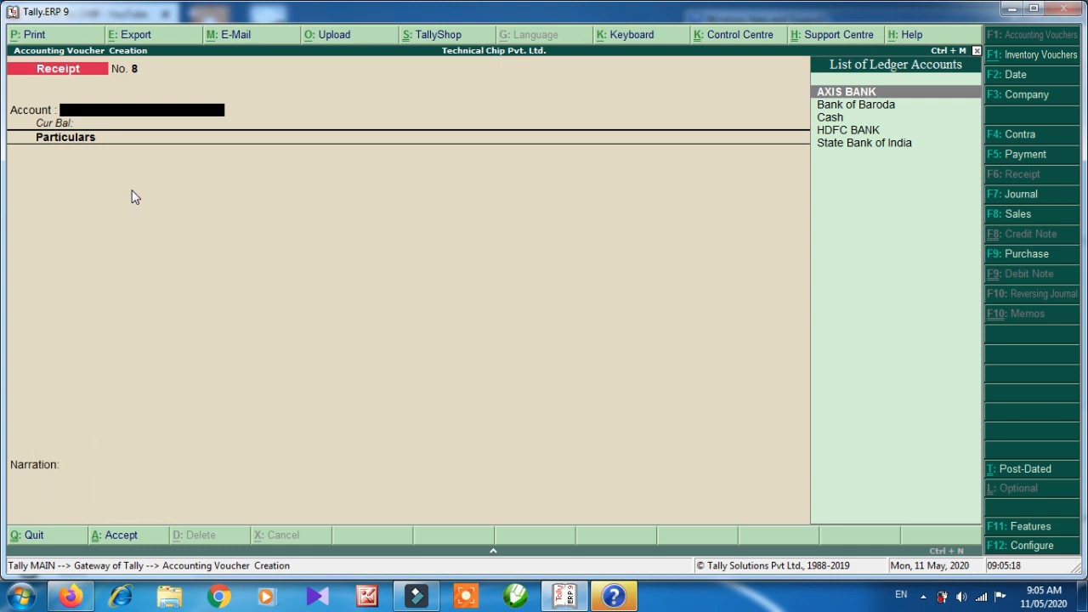
{"action": "key", "text": "Return"}
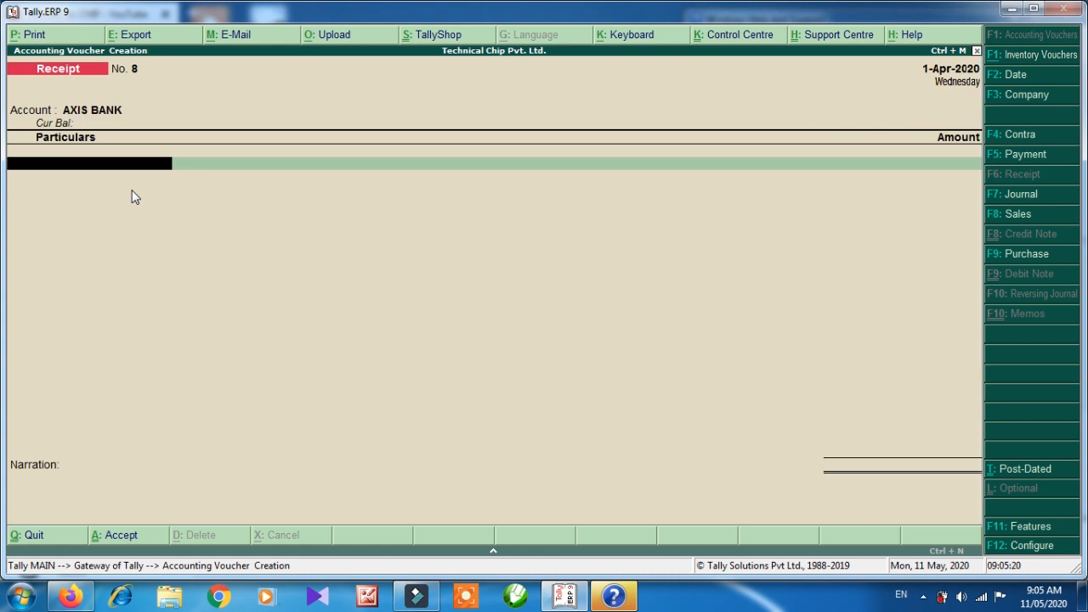
Credit the first party ledger with 1,000 and the second party ledger with 8,000.
{"action": "key", "text": "Down"}
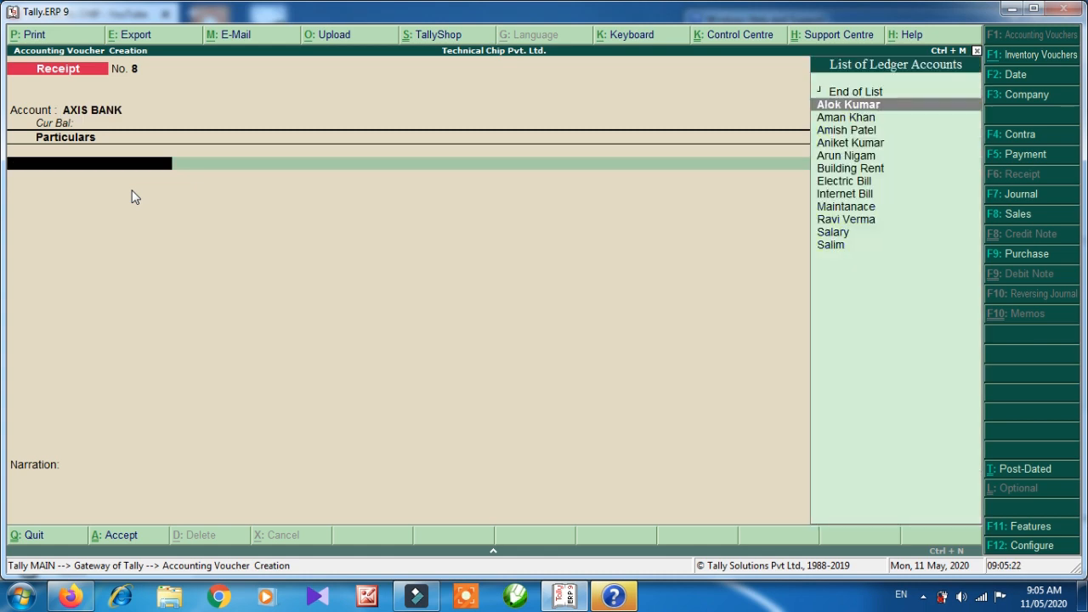
{"action": "key", "text": "Return"}
{"action": "type", "text": "10"}
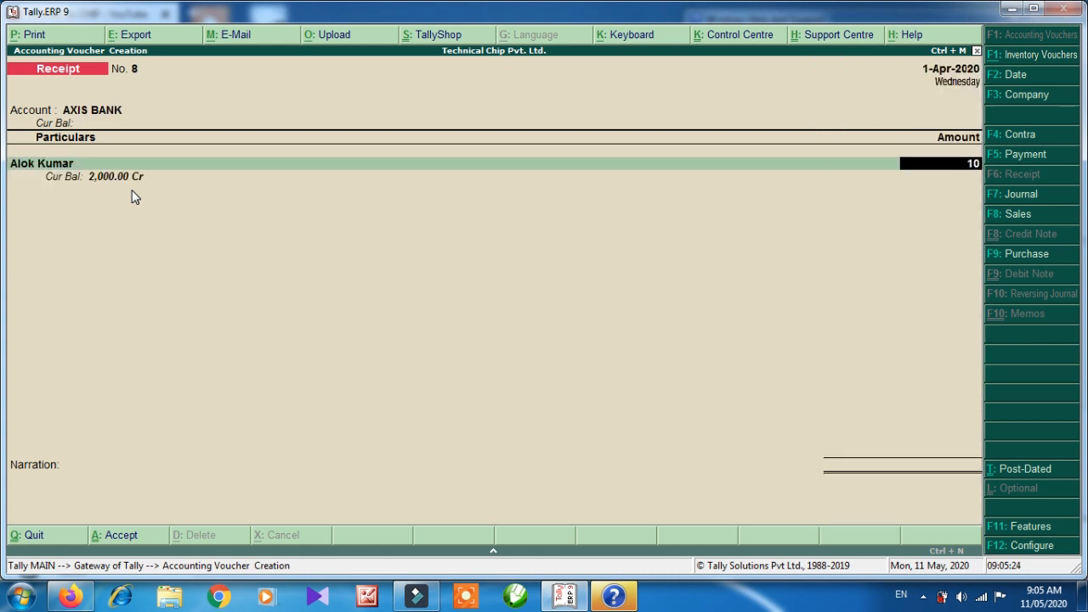
{"action": "type", "text": "00"}
{"action": "key", "text": "Return"}
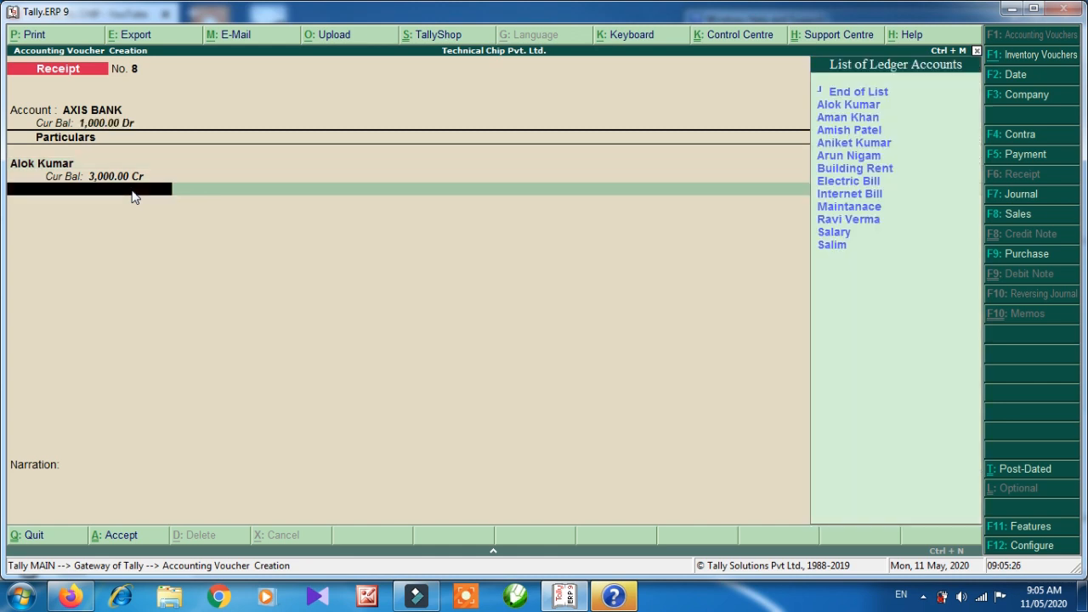
{"action": "key", "text": "Down"}
{"action": "key", "text": "Down"}
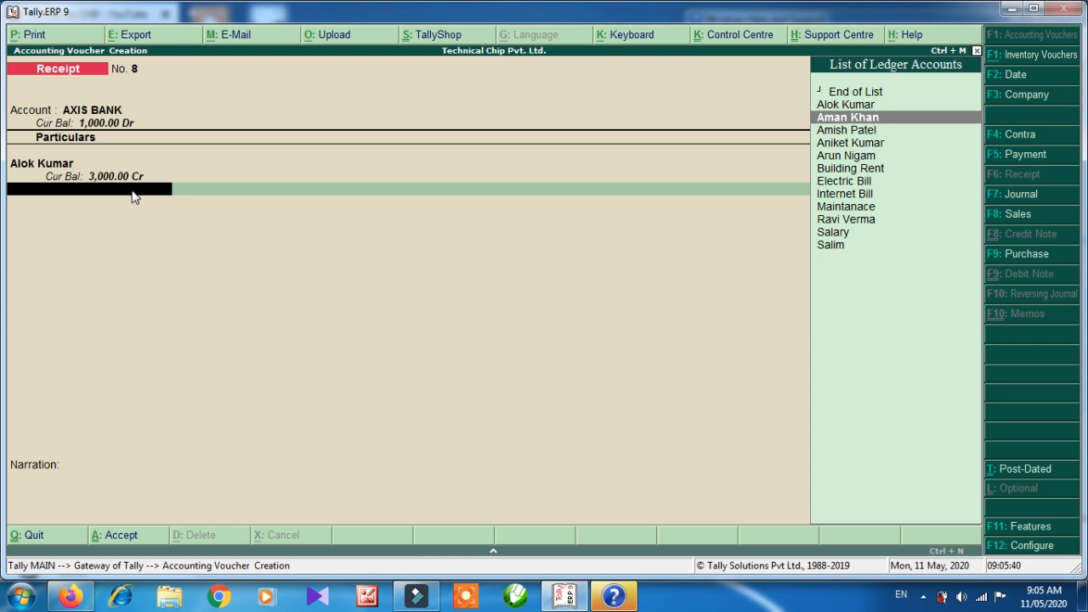
{"action": "key", "text": "Return"}
{"action": "type", "text": "8000"}
{"action": "key", "text": "Return"}
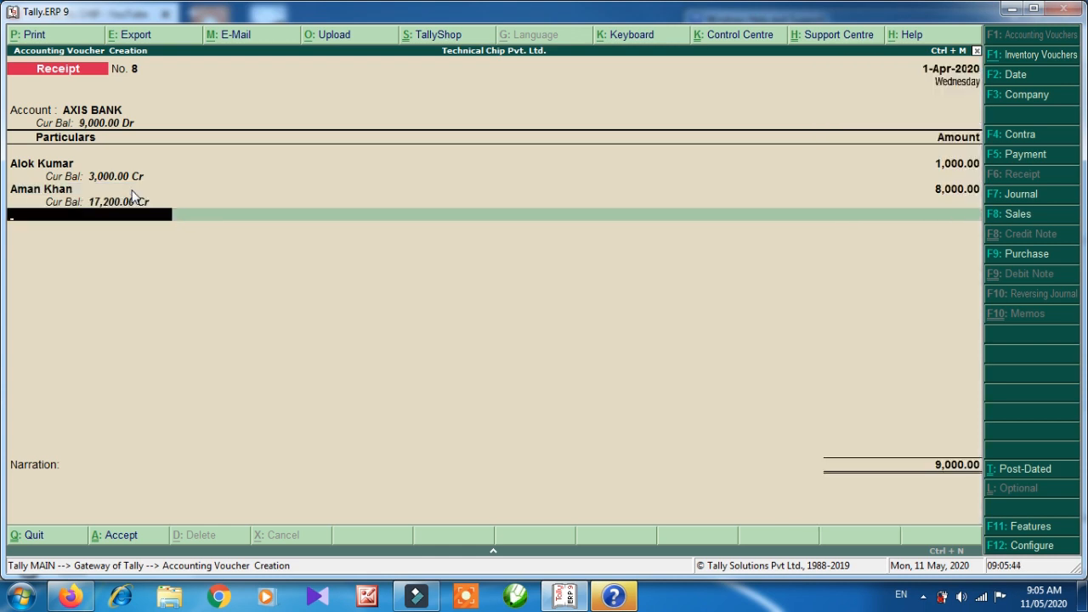
Set the bank allocation to Cheque/DD, save Receipt No. 8 and quit to Gateway of Tally.
{"action": "key", "text": "Return"}
{"action": "key", "text": "Return"}
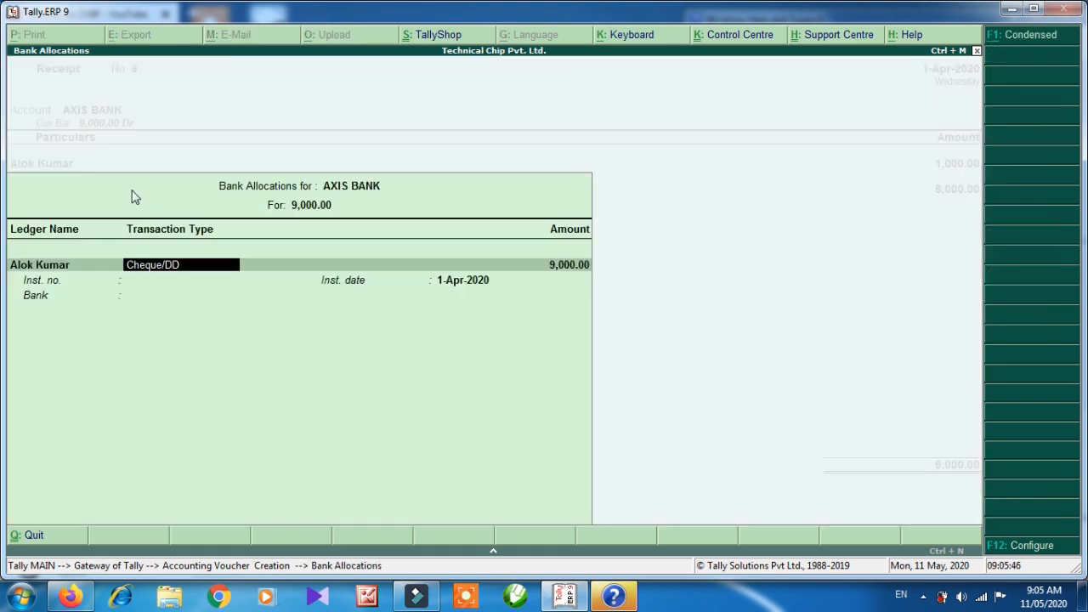
{"action": "key", "text": "BackSpace"}
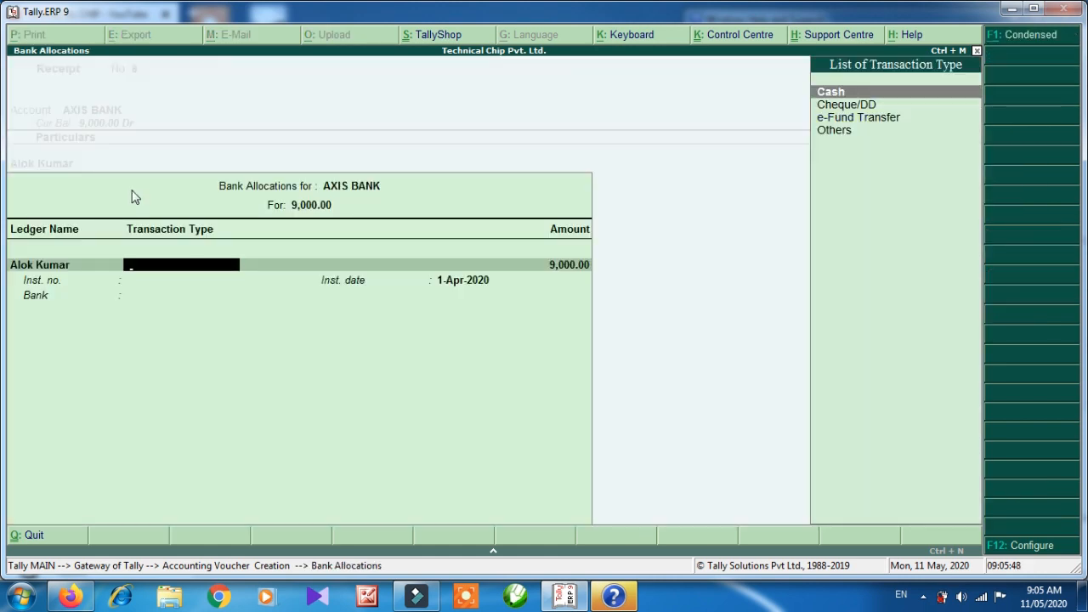
{"action": "key", "text": "Down"}
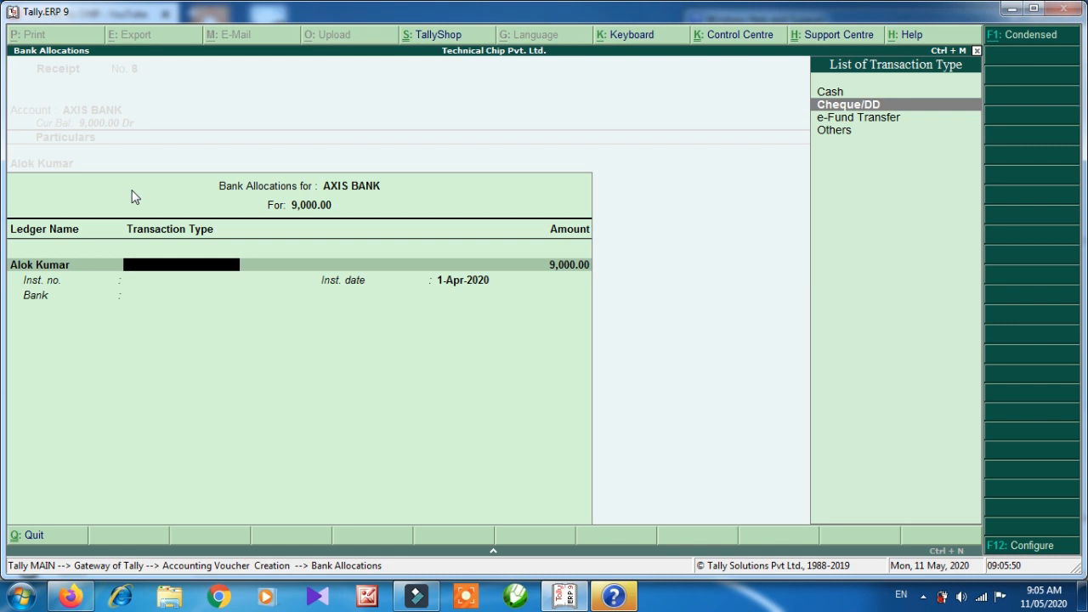
{"action": "key", "text": "Down"}
{"action": "key", "text": "Up"}
{"action": "key", "text": "Return"}
{"action": "key", "text": "Return"}
{"action": "key", "text": "Return"}
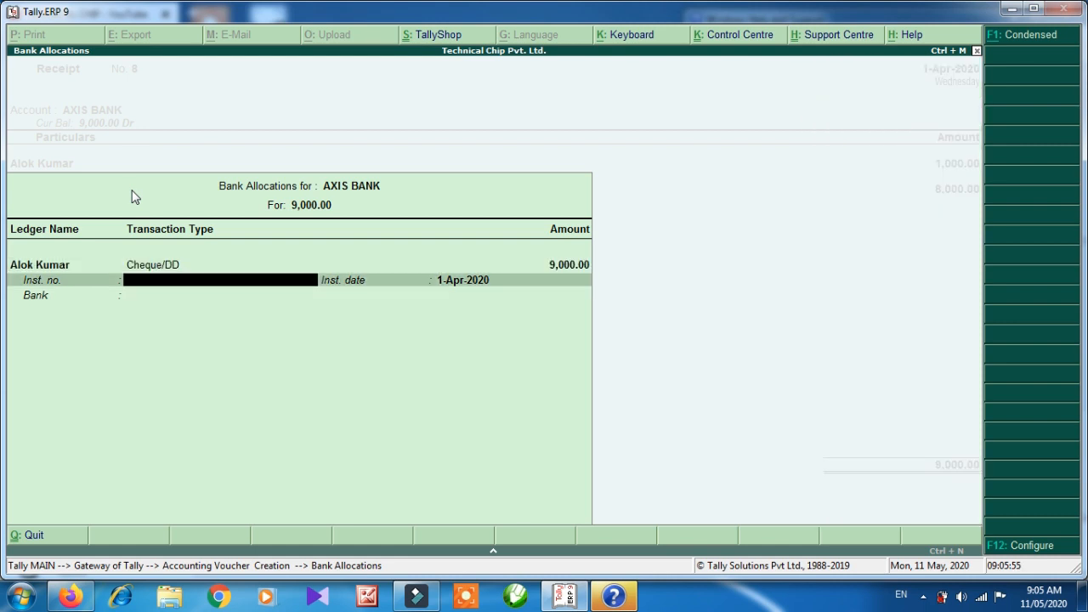
{"action": "key", "text": "Return"}
{"action": "key", "text": "Return"}
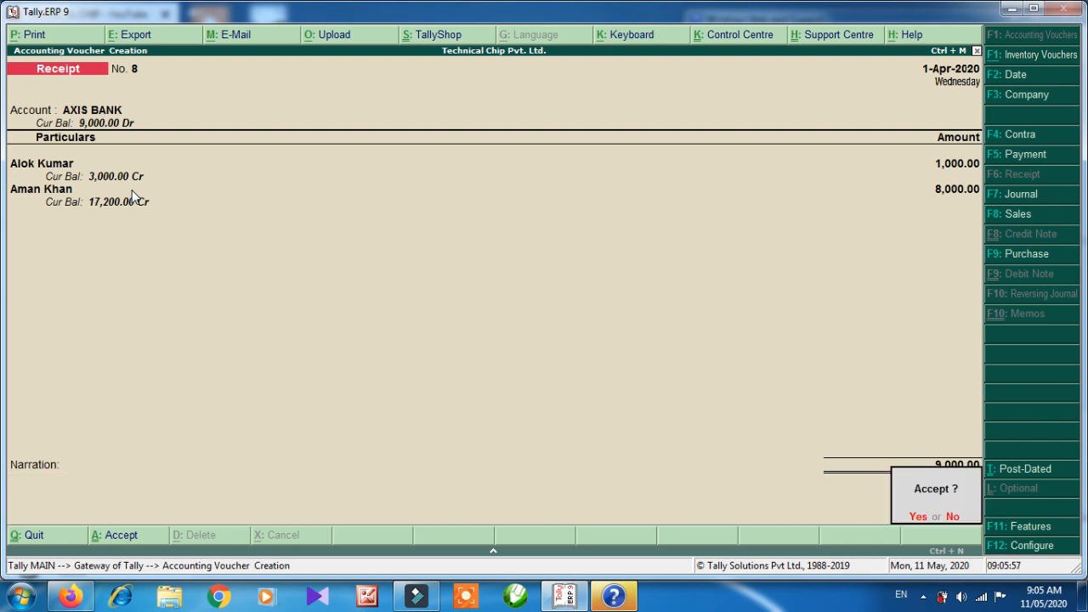
{"action": "key", "text": "Return"}
{"action": "key", "text": "Escape"}
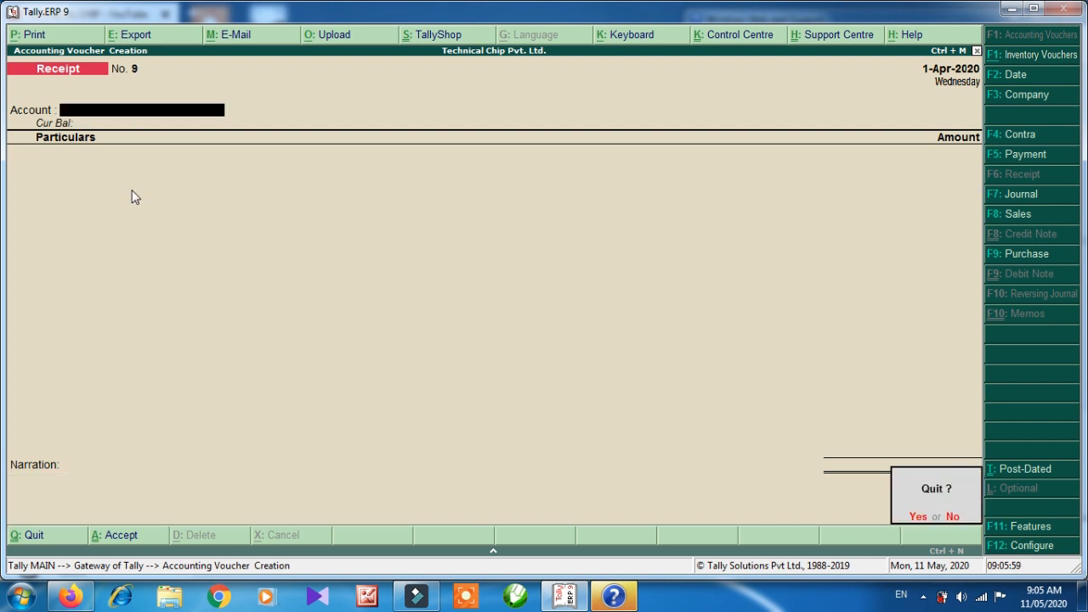
{"action": "key", "text": "Return"}
{"action": "key", "text": "Down"}
{"action": "key", "text": "Down"}
{"action": "key", "text": "Down"}
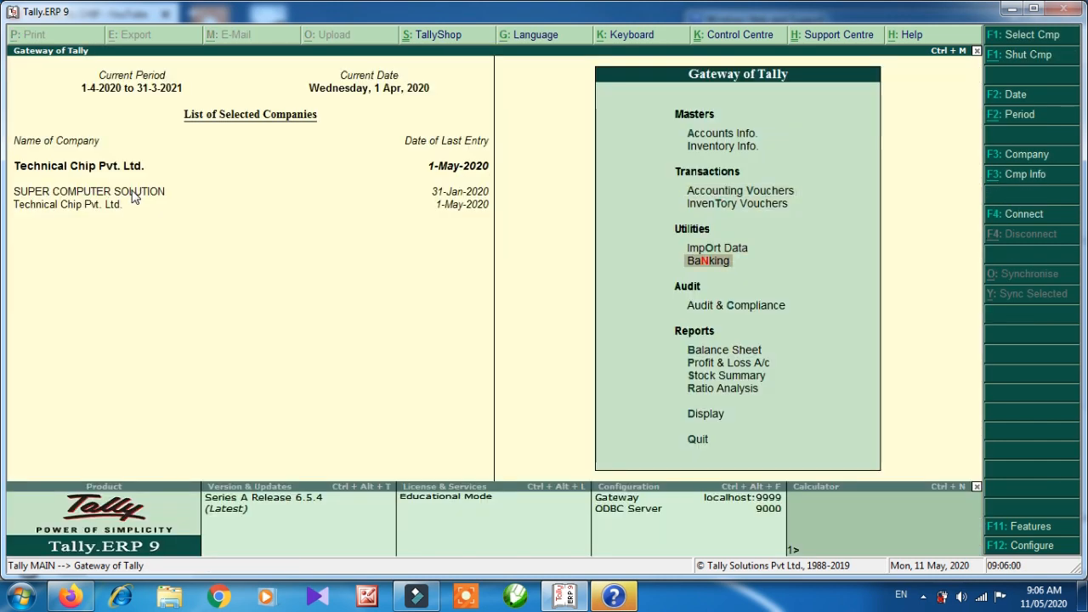
{"action": "key", "text": "Down"}
{"action": "key", "text": "Down"}
{"action": "key", "text": "Down"}
{"action": "key", "text": "Up"}
{"action": "key", "text": "Return"}
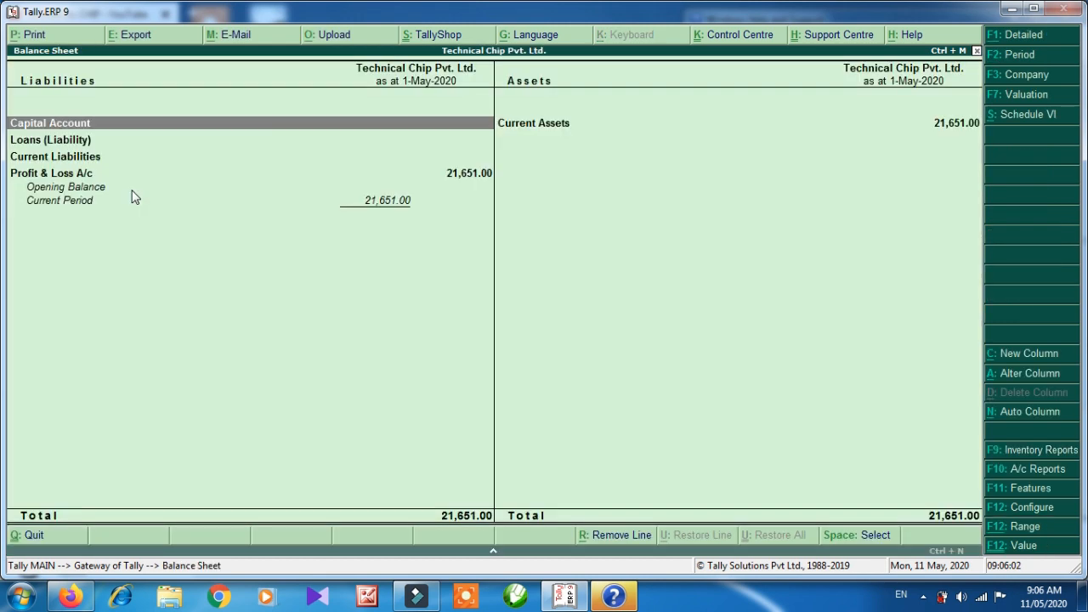
{"action": "key", "text": "alt+F1"}
{"action": "key", "text": "Right"}
{"action": "key", "text": "Down"}
{"action": "key", "text": "Down"}
{"action": "key", "text": "Down"}
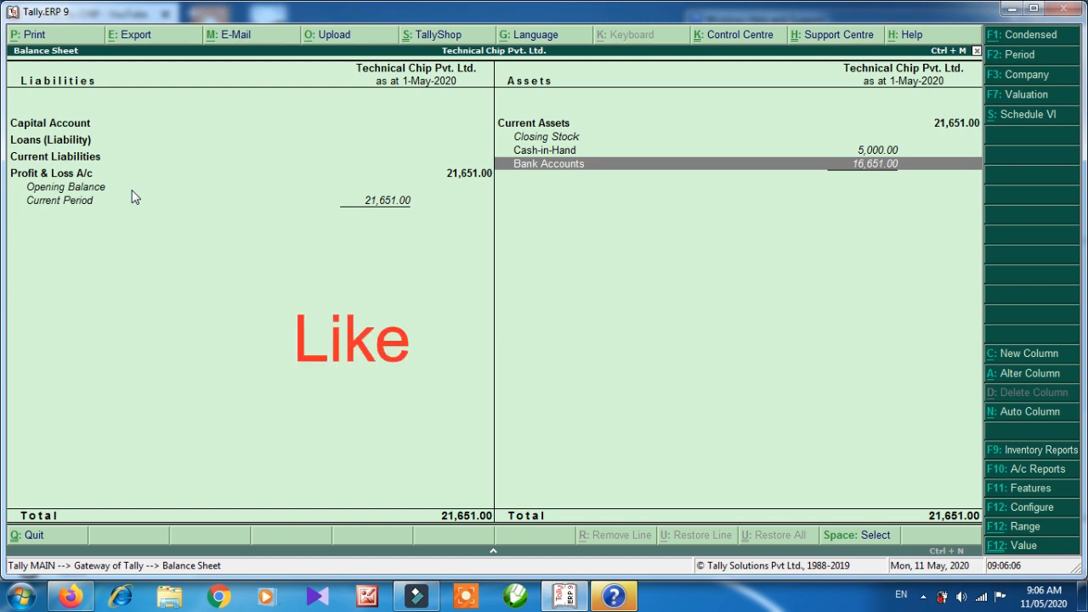
{"action": "key", "text": "Return"}
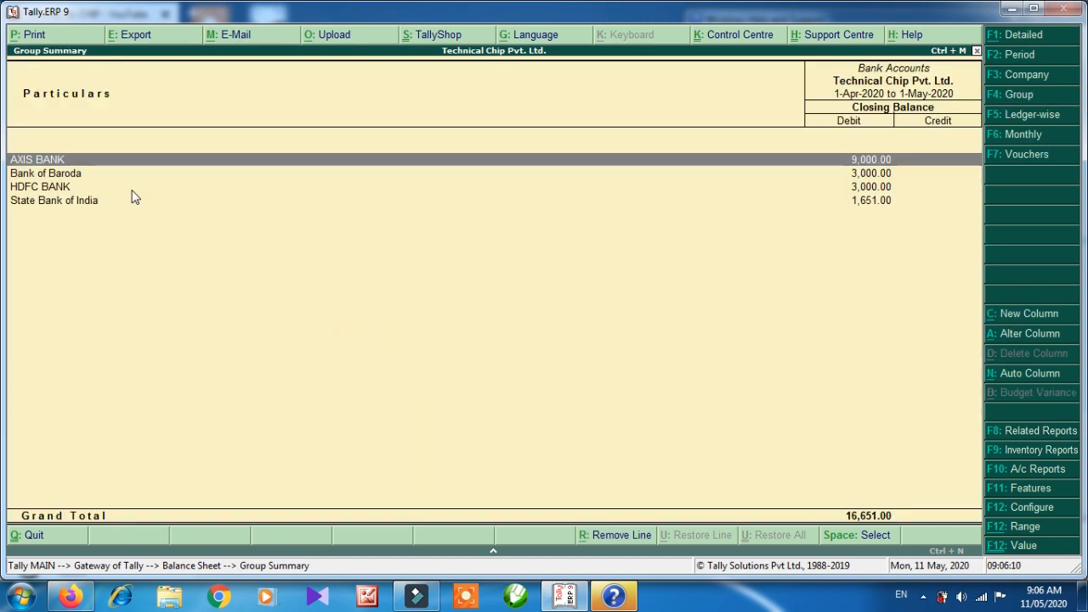
{"action": "key", "text": "Return"}
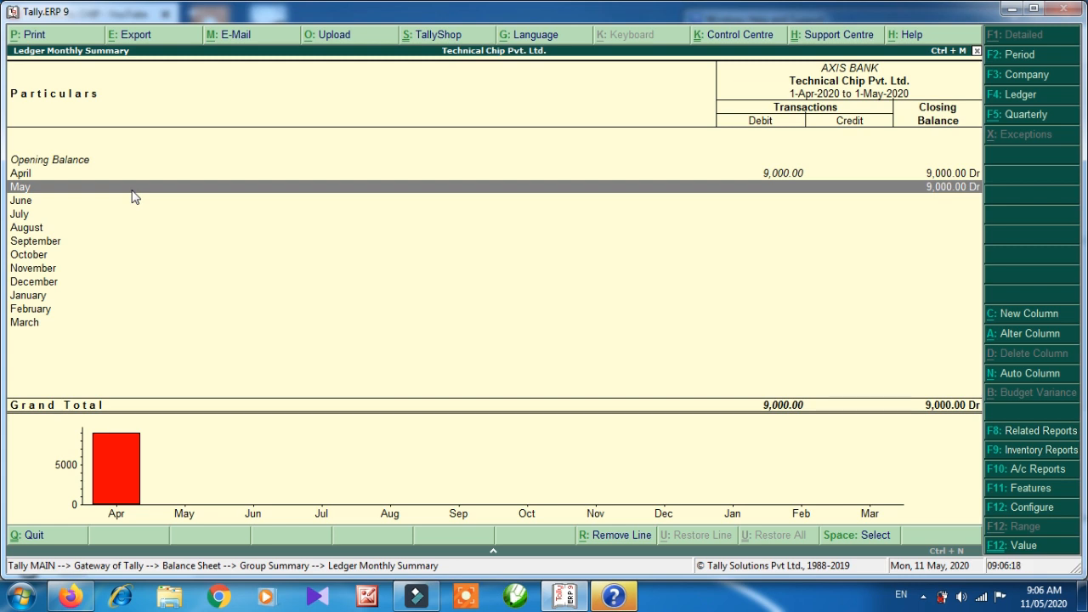
{"action": "key", "text": "Up"}
{"action": "key", "text": "Down"}
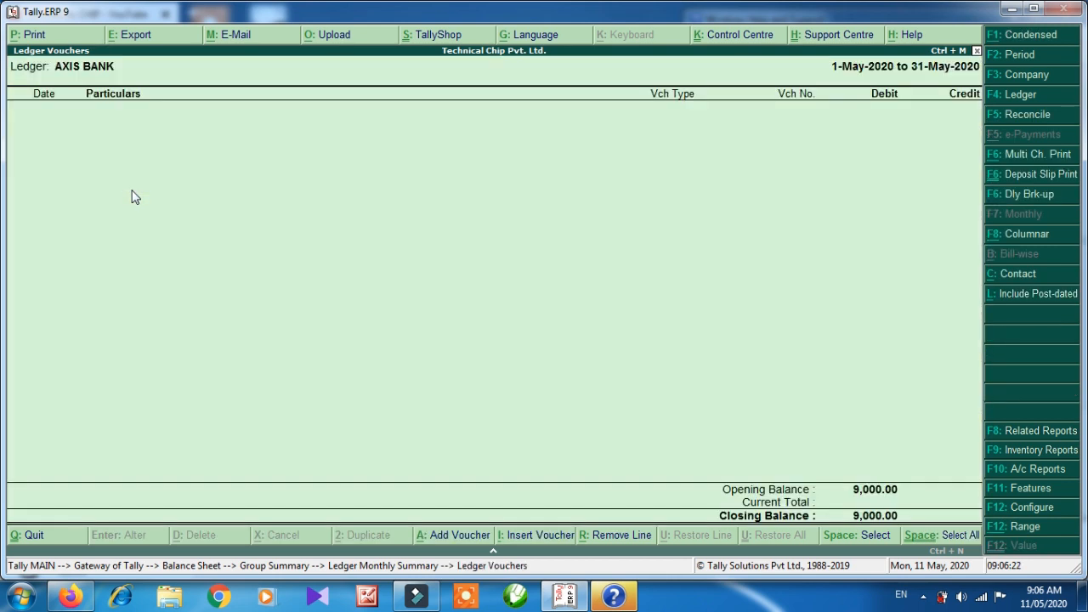
{"action": "key", "text": "Escape"}
{"action": "key", "text": "Up"}
{"action": "key", "text": "Return"}
{"action": "key", "text": "Down"}
{"action": "key", "text": "Down"}
{"action": "key", "text": "Up"}
{"action": "key", "text": "Up"}
{"action": "key", "text": "Down"}
{"action": "key", "text": "Down"}
{"action": "key", "text": "Up"}
{"action": "key", "text": "Up"}
{"action": "key", "text": "Down"}
{"action": "key", "text": "Up"}
{"action": "key", "text": "Down"}
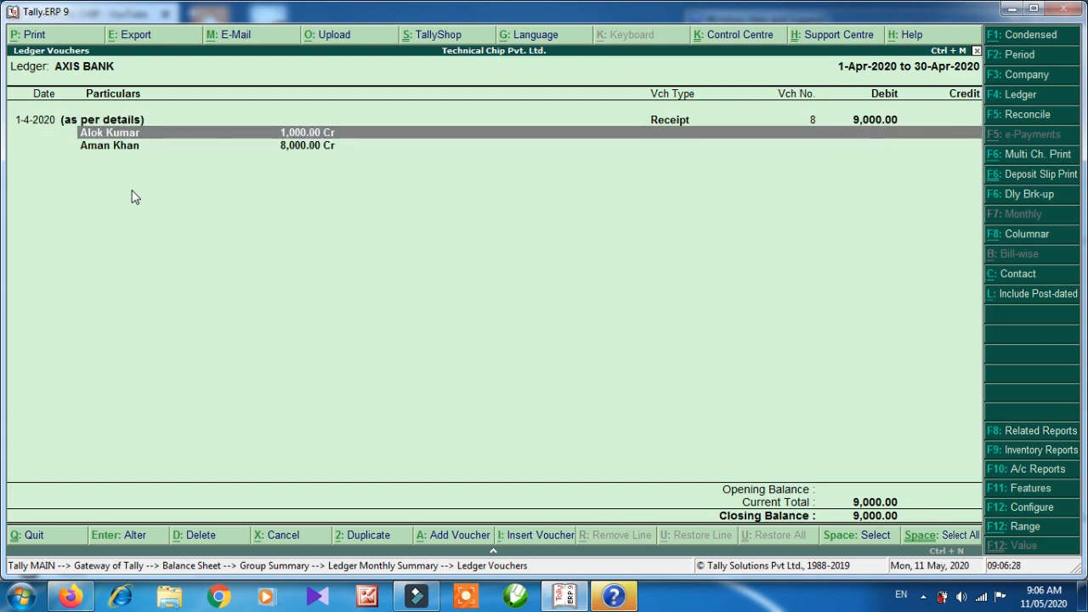
{"action": "key", "text": "Down"}
{"action": "key", "text": "Up"}
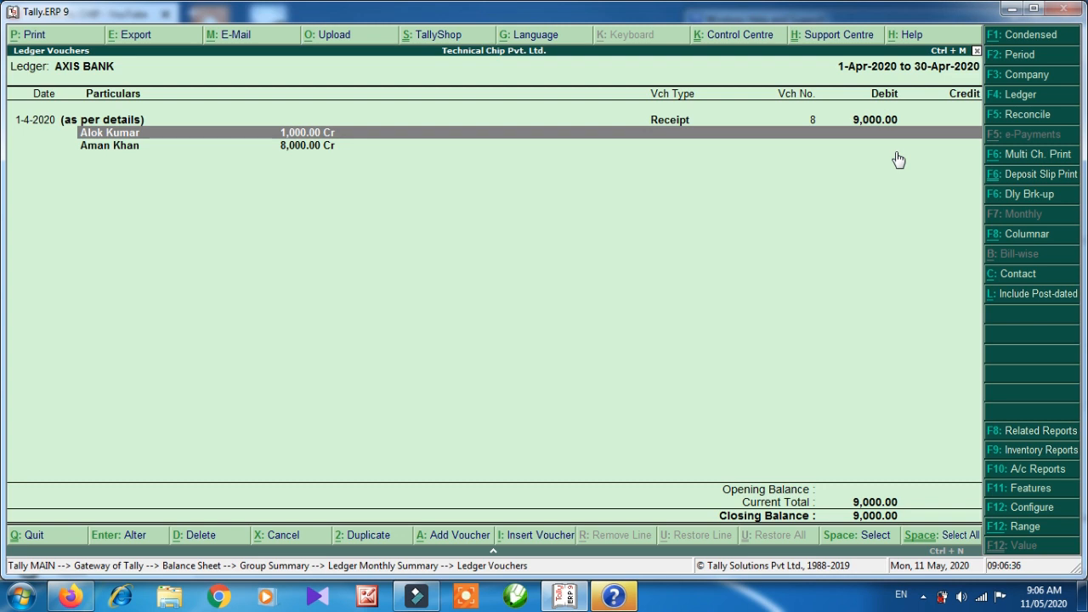
{"action": "key", "text": "Escape"}
{"action": "key", "text": "Escape"}
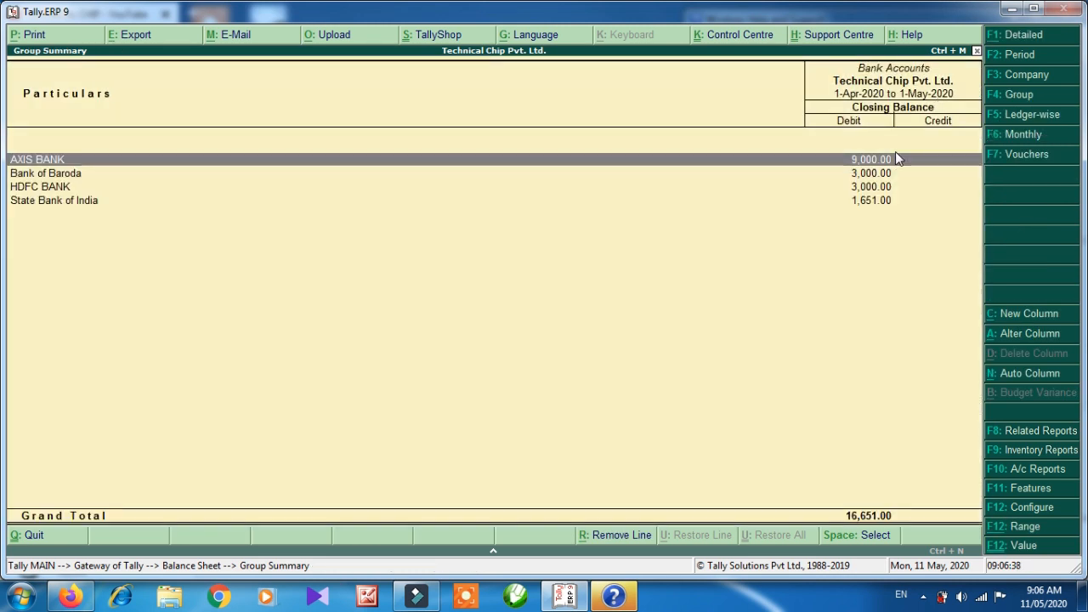
{"action": "key", "text": "Escape"}
{"action": "key", "text": "Escape"}
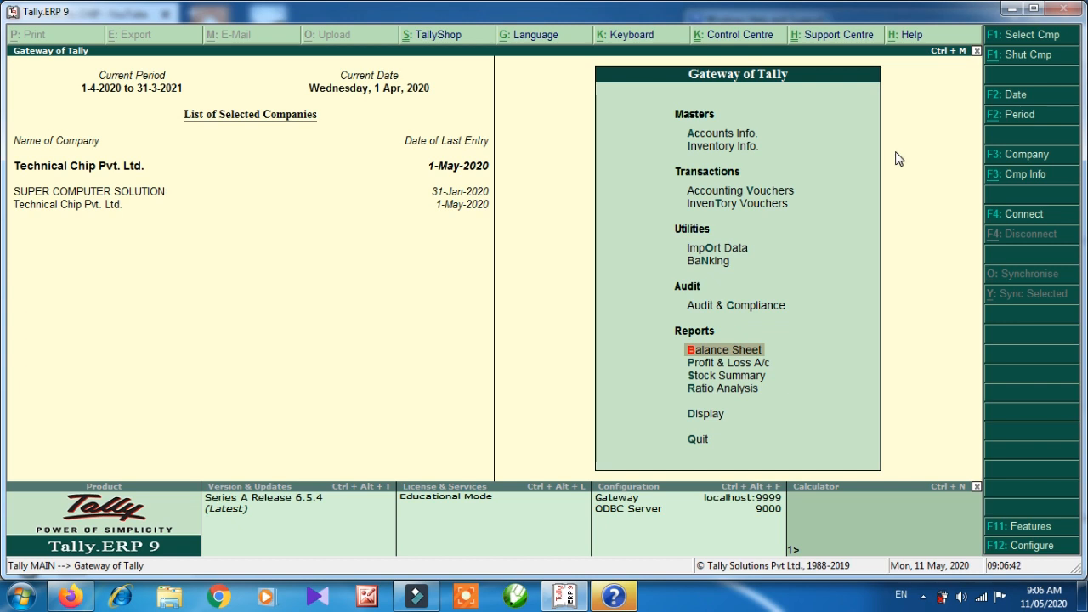
Start a Payment voucher from AXIS BANK with Electric Bill for 500.
{"action": "key", "text": "Up"}
{"action": "key", "text": "Up"}
{"action": "key", "text": "Up"}
{"action": "key", "text": "Up"}
{"action": "key", "text": "Up"}
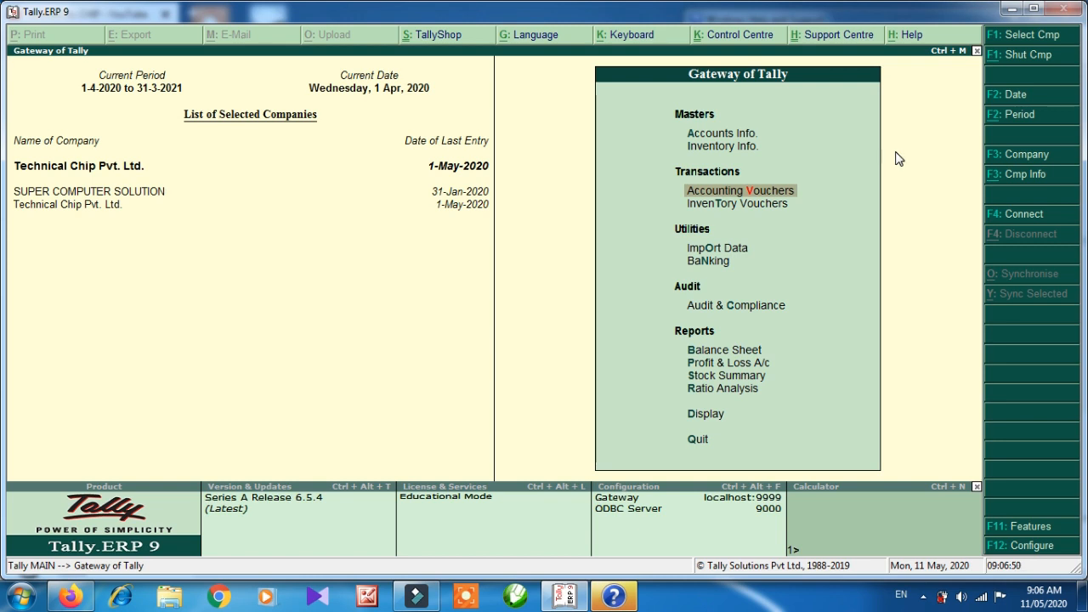
{"action": "left_click", "coordinate": [782, 191]}
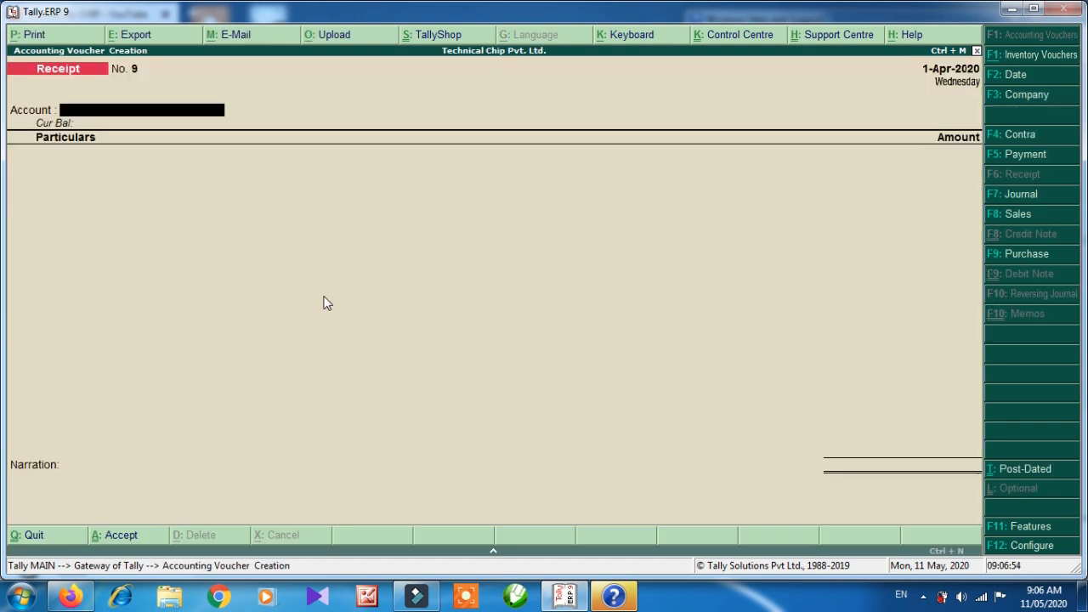
{"action": "key", "text": "F5"}
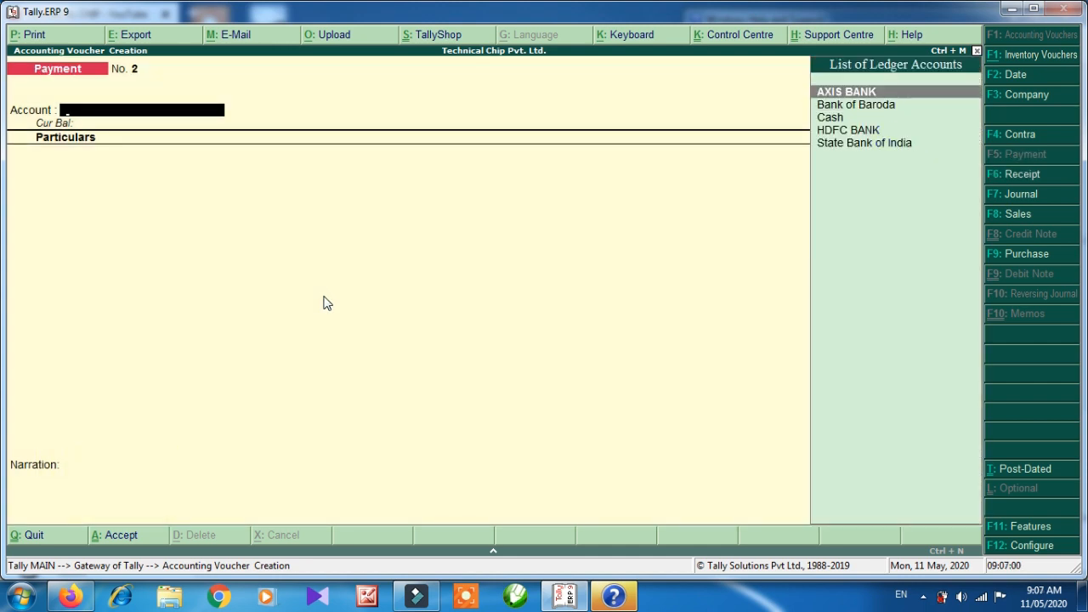
{"action": "key", "text": "Return"}
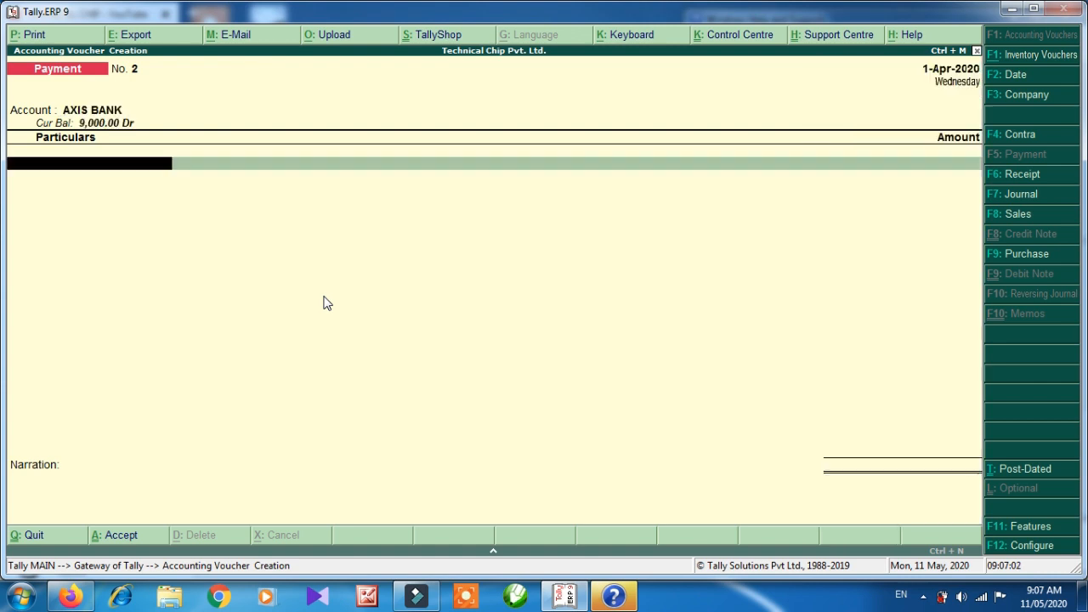
{"action": "key", "text": "Down"}
{"action": "key", "text": "Down"}
{"action": "key", "text": "Down"}
{"action": "key", "text": "Down"}
{"action": "key", "text": "Down"}
{"action": "key", "text": "Down"}
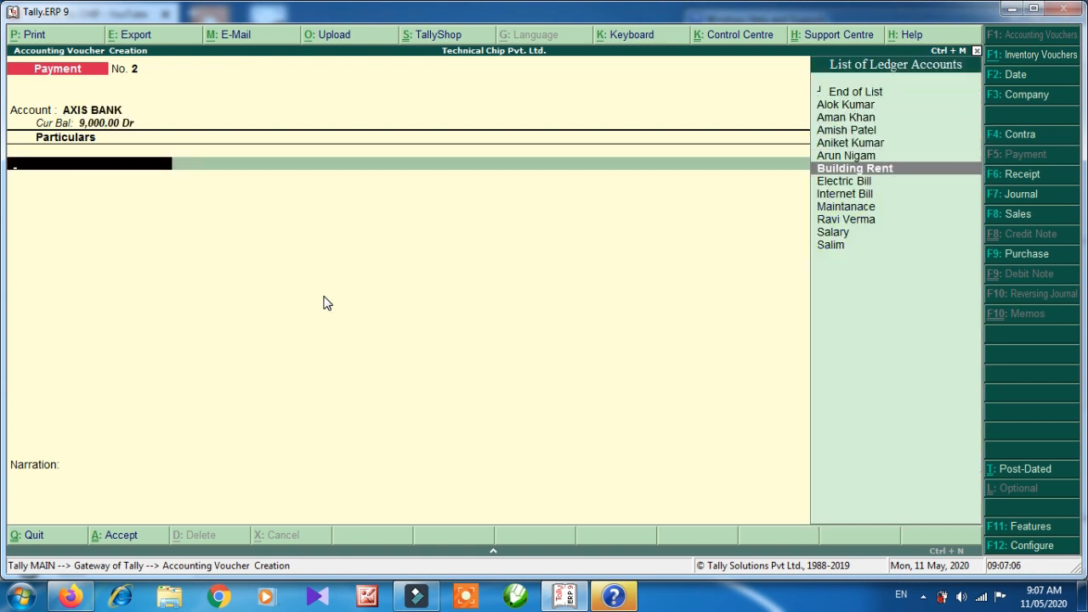
{"action": "key", "text": "Down"}
{"action": "key", "text": "Return"}
{"action": "type", "text": "500"}
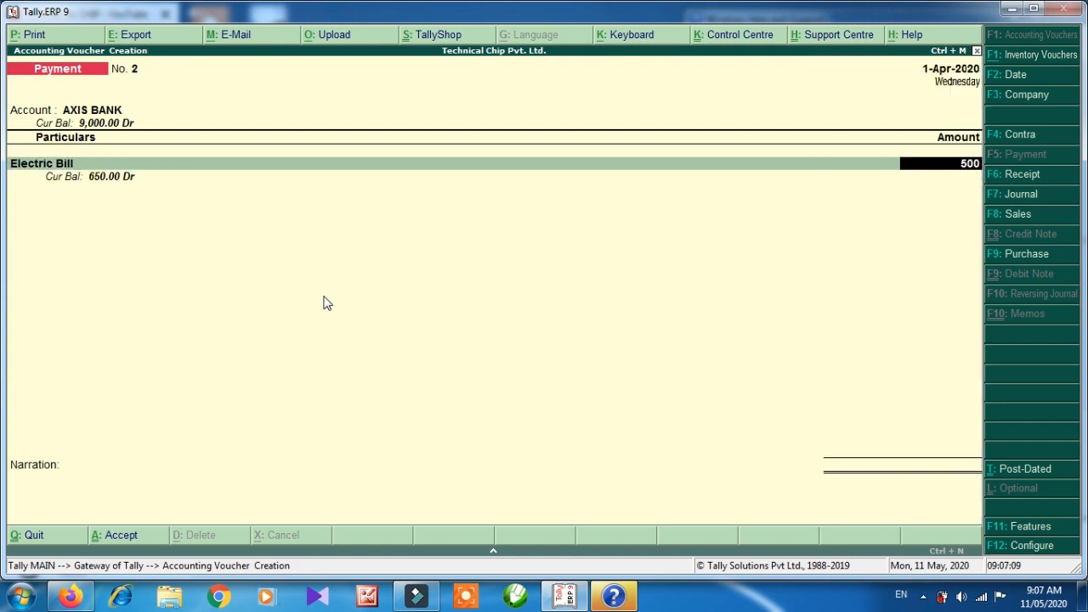
{"action": "key", "text": "Return"}
Add Maintanace 1,200 and Salary 5,500, complete the 7,200 payment and return to Gateway.
{"action": "key", "text": "Down"}
{"action": "key", "text": "Down"}
{"action": "key", "text": "Down"}
{"action": "key", "text": "Down"}
{"action": "key", "text": "Down"}
{"action": "key", "text": "Down"}
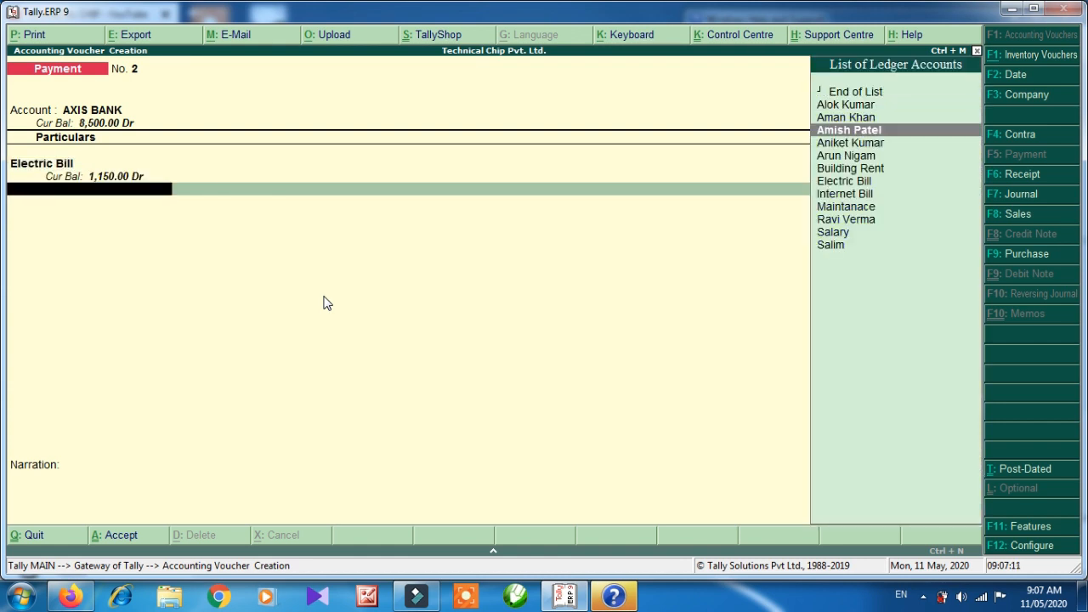
{"action": "key", "text": "Down"}
{"action": "key", "text": "Down"}
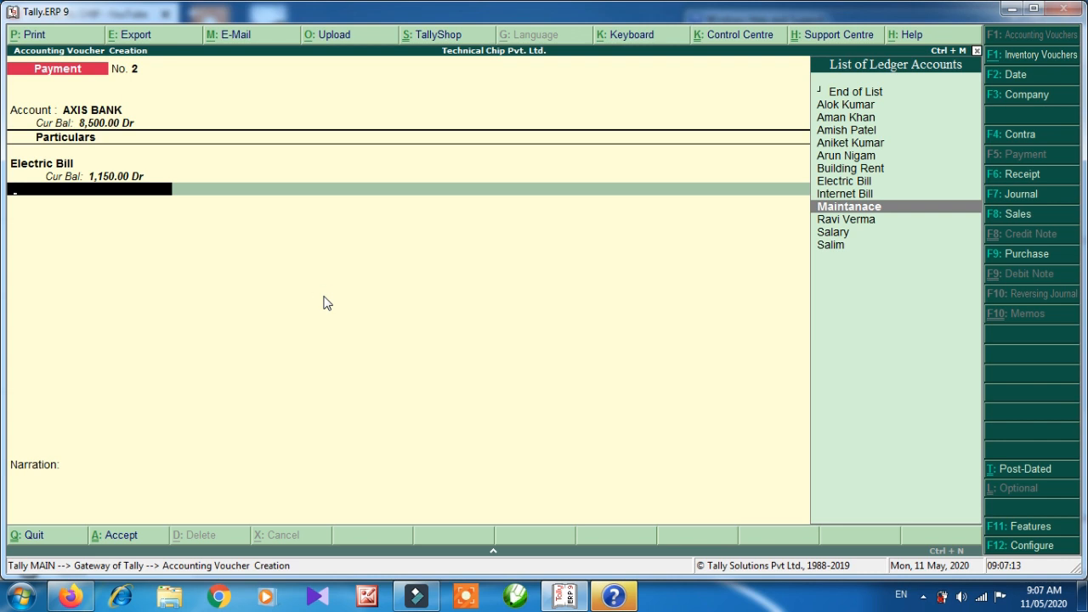
{"action": "key", "text": "Return"}
{"action": "type", "text": "1200"}
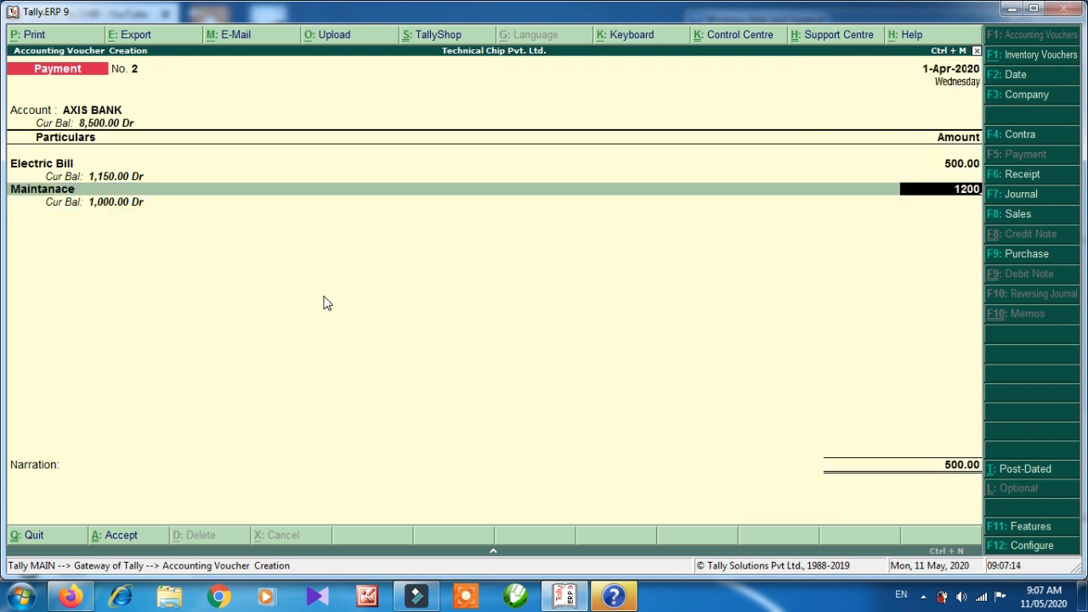
{"action": "key", "text": "Return"}
{"action": "key", "text": "Down"}
{"action": "key", "text": "Down"}
{"action": "key", "text": "Down"}
{"action": "key", "text": "Down"}
{"action": "key", "text": "Down"}
{"action": "key", "text": "Down"}
{"action": "key", "text": "Down"}
{"action": "key", "text": "Down"}
{"action": "key", "text": "Down"}
{"action": "key", "text": "Down"}
{"action": "key", "text": "Down"}
{"action": "key", "text": "Down"}
{"action": "key", "text": "Up"}
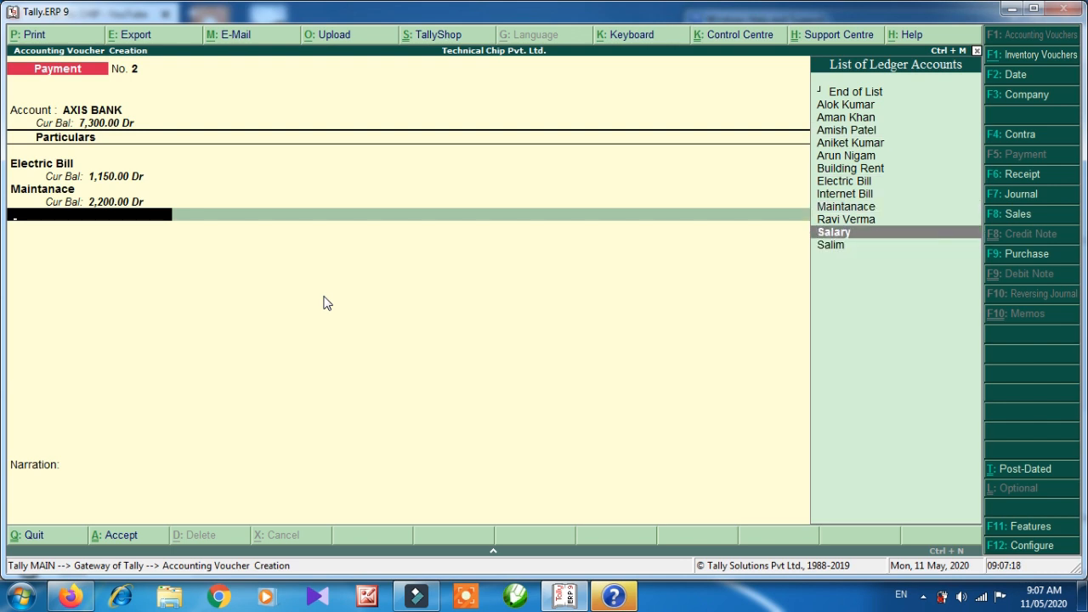
{"action": "key", "text": "Return"}
{"action": "type", "text": "5,500"}
{"action": "key", "text": "Return"}
{"action": "key", "text": "Return"}
{"action": "key", "text": "Return"}
{"action": "key", "text": "Return"}
{"action": "key", "text": "Return"}
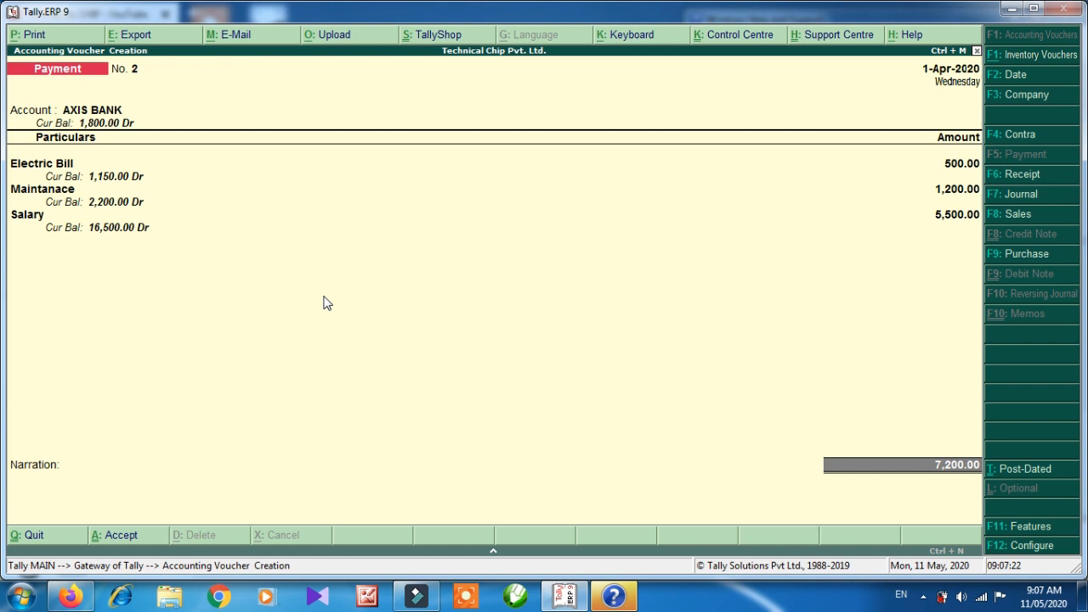
{"action": "key", "text": "Return"}
{"action": "key", "text": "Return"}
{"action": "key", "text": "Return"}
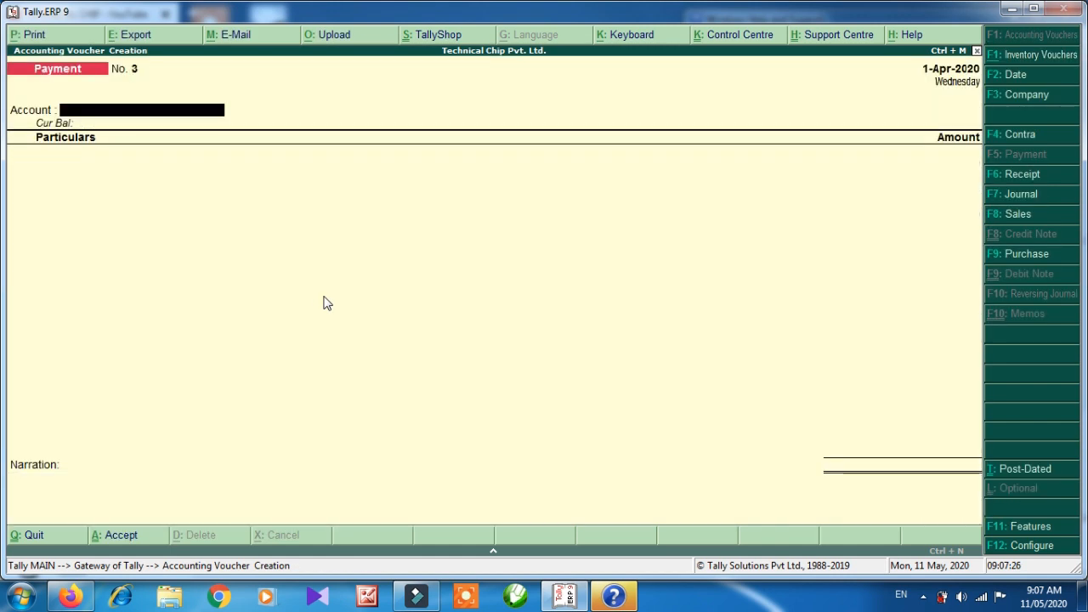
{"action": "key", "text": "Escape"}
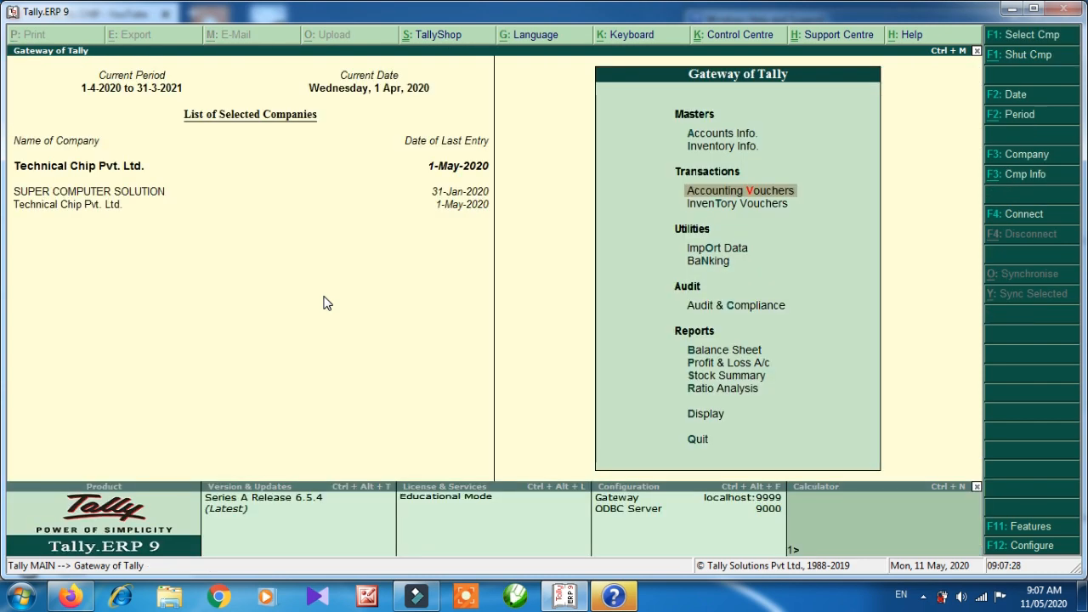
{"action": "key", "text": "Down"}
{"action": "key", "text": "Down"}
{"action": "key", "text": "Down"}
{"action": "key", "text": "Down"}
{"action": "key", "text": "Down"}
{"action": "key", "text": "Down"}
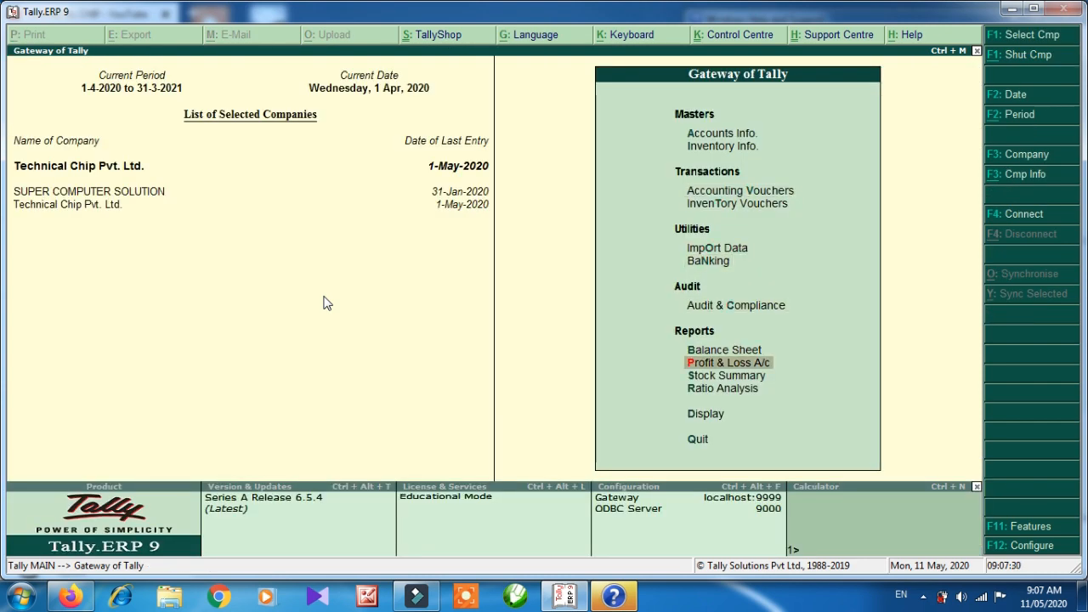
{"action": "key", "text": "Up"}
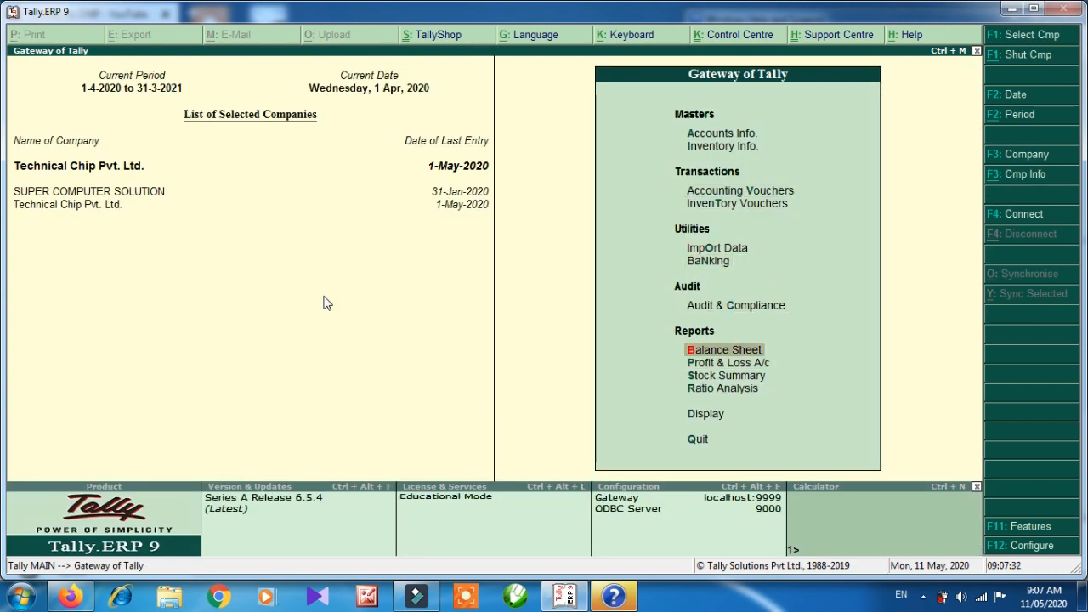
{"action": "key", "text": "Return"}
{"action": "key", "text": "alt+F1"}
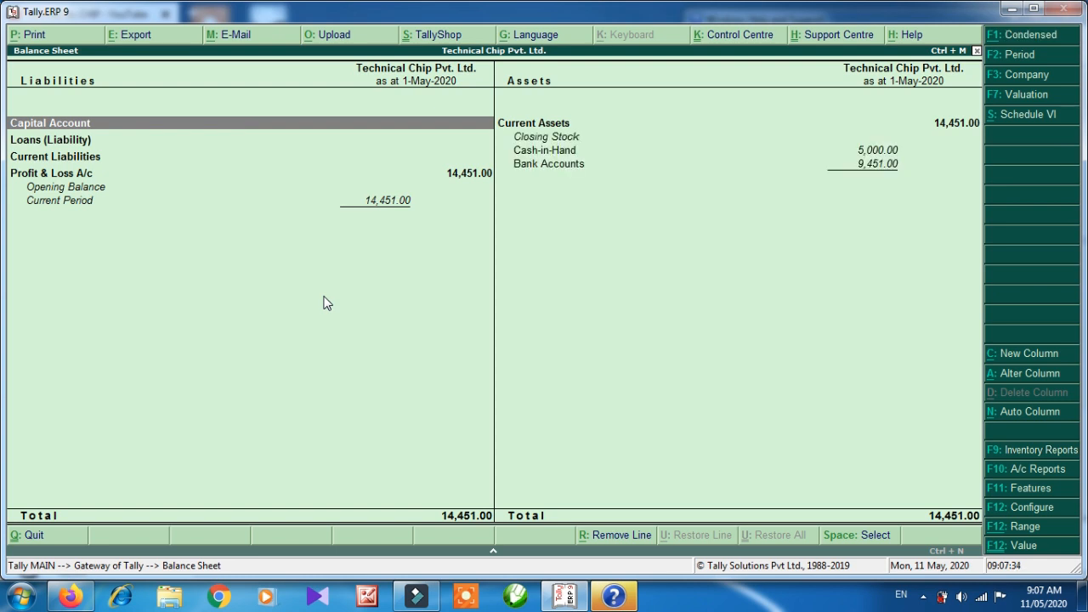
{"action": "key", "text": "Right"}
{"action": "key", "text": "Down"}
{"action": "key", "text": "Down"}
{"action": "key", "text": "Down"}
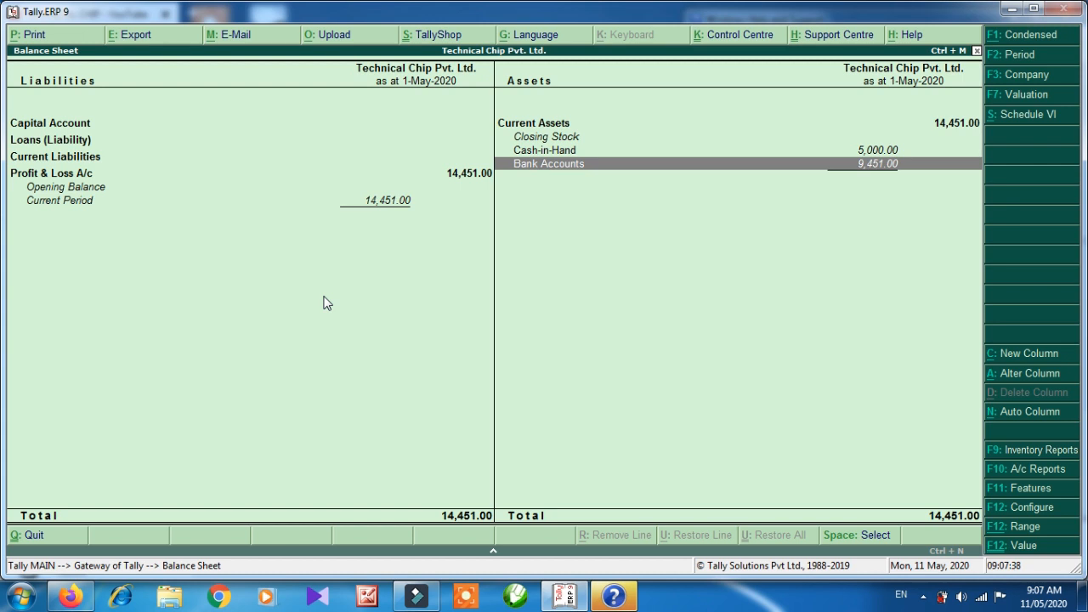
{"action": "key", "text": "Return"}
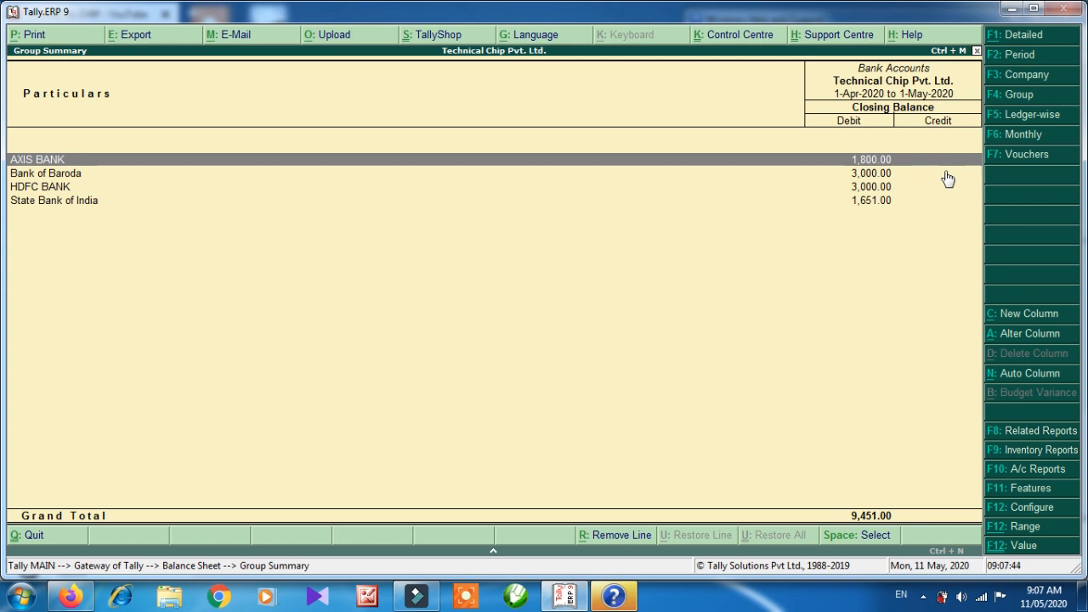
{"action": "key", "text": "Escape"}
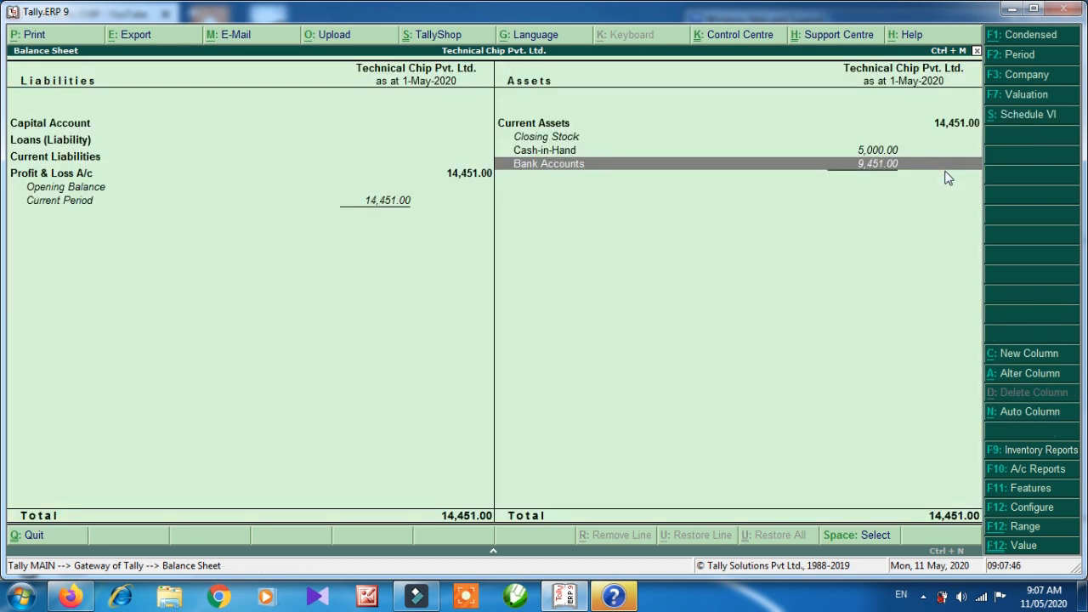
{"action": "key", "text": "Escape"}
{"action": "key", "text": "Down"}
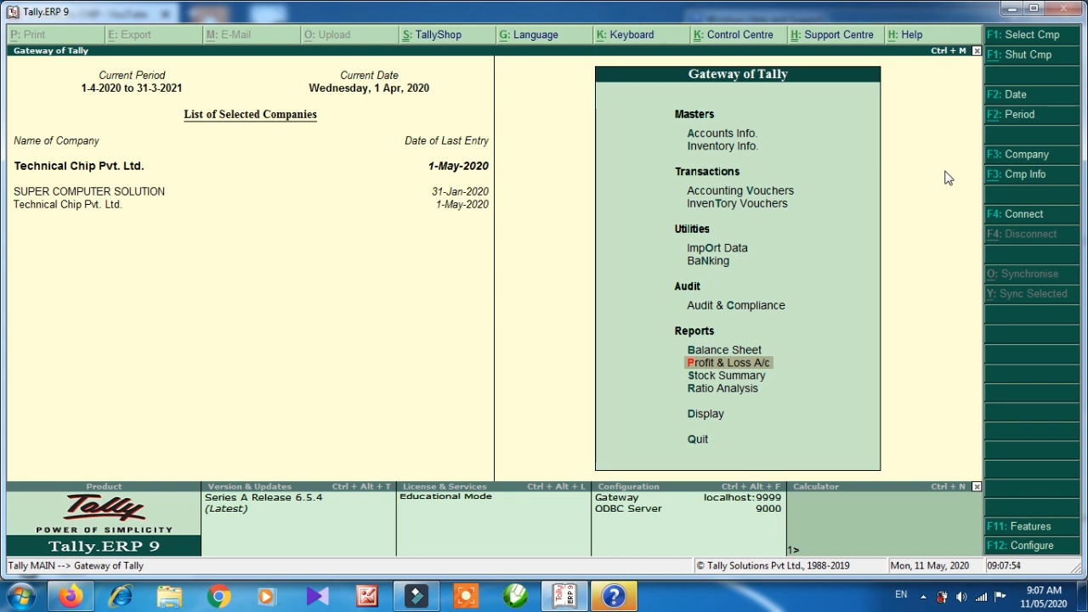
Review the Profit & Loss A/c (Nett Profit 14,451.00) and drill into Direct Expenses 27,449.00.
{"action": "key", "text": "Return"}
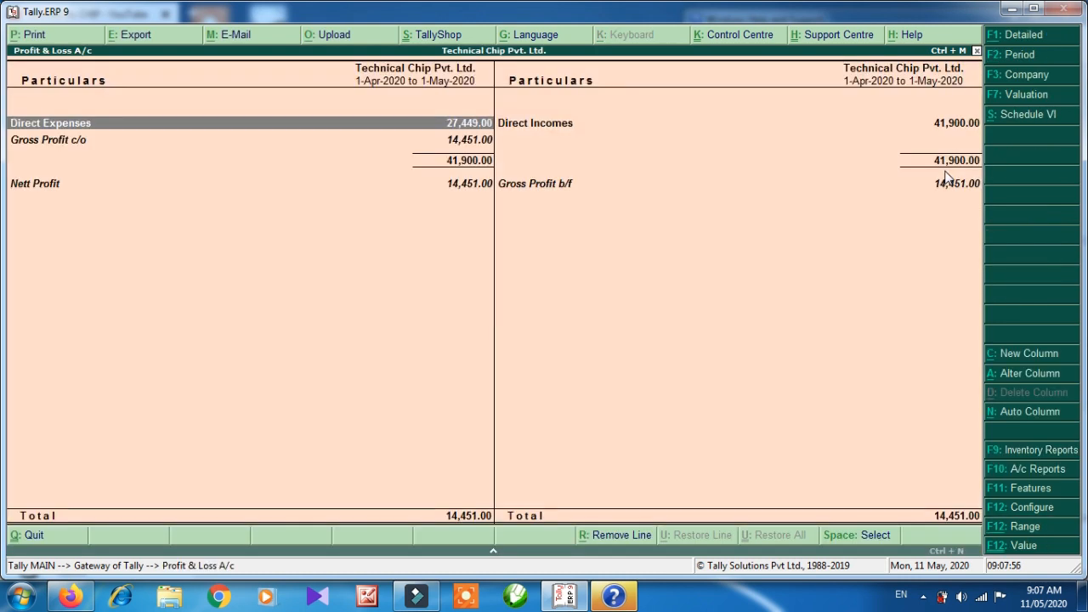
{"action": "key", "text": "Right"}
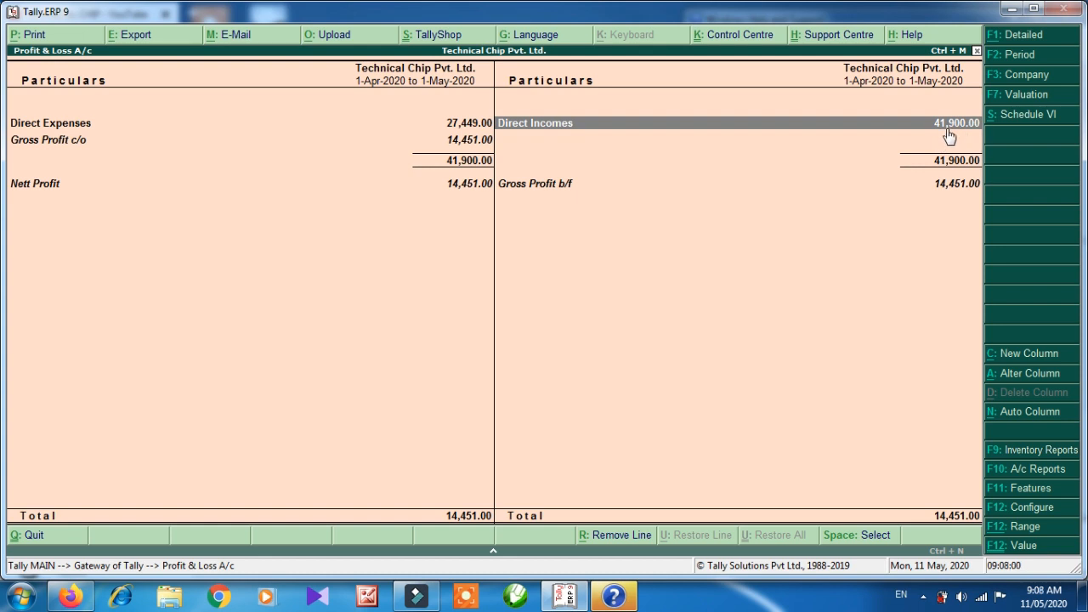
{"action": "key", "text": "Left"}
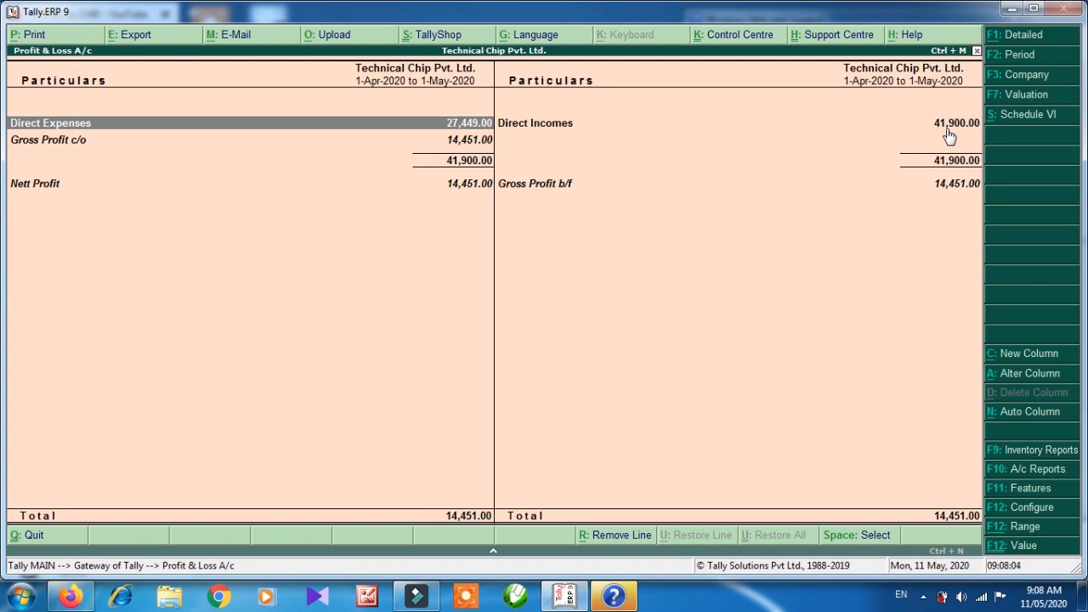
{"action": "key", "text": "Down"}
{"action": "key", "text": "Down"}
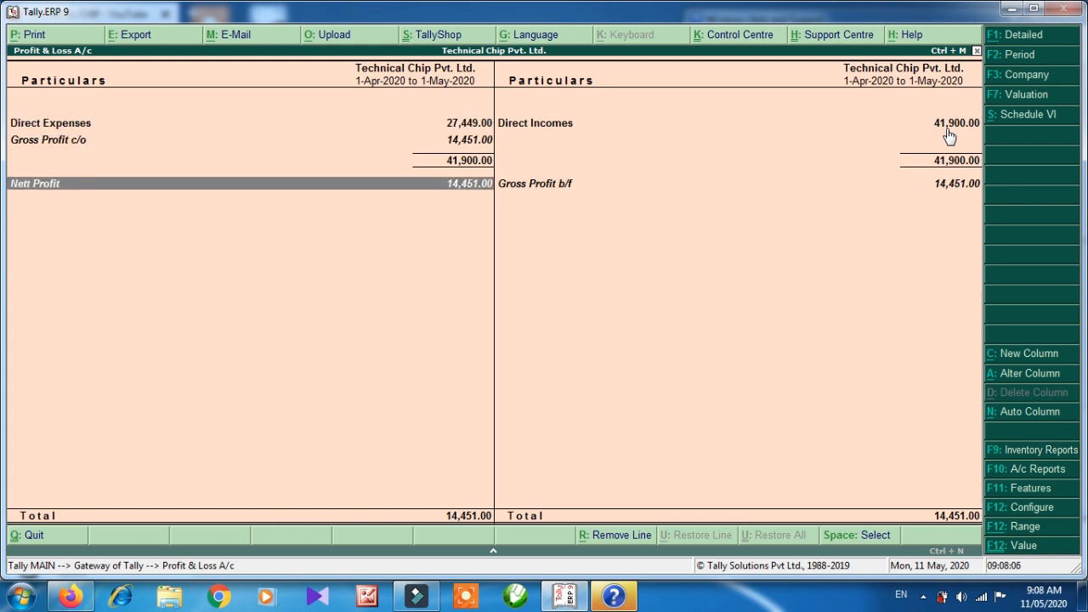
{"action": "key", "text": "Up"}
{"action": "key", "text": "Up"}
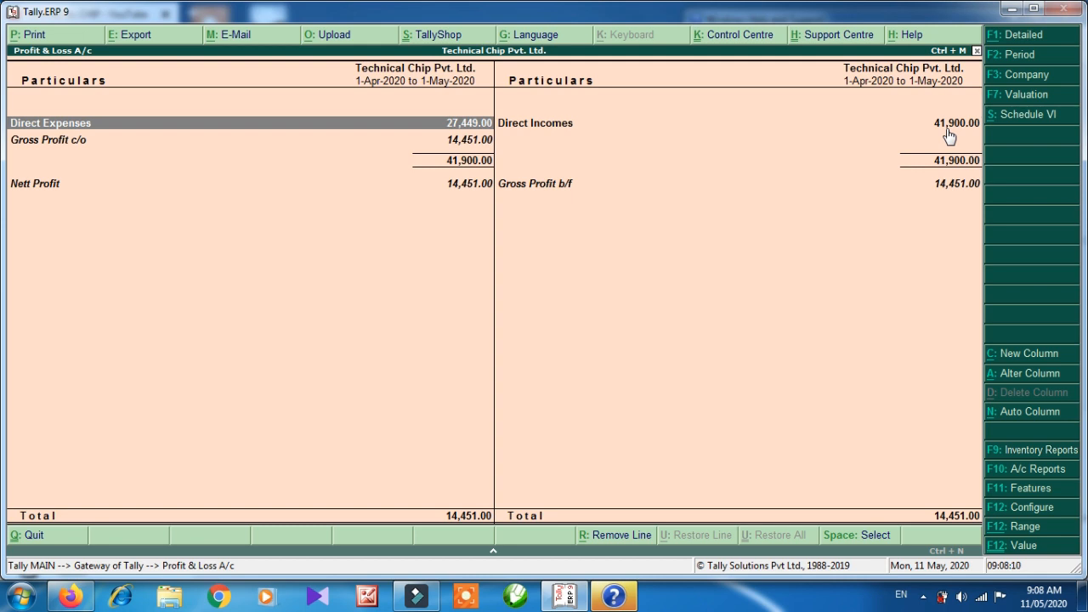
{"action": "key", "text": "Return"}
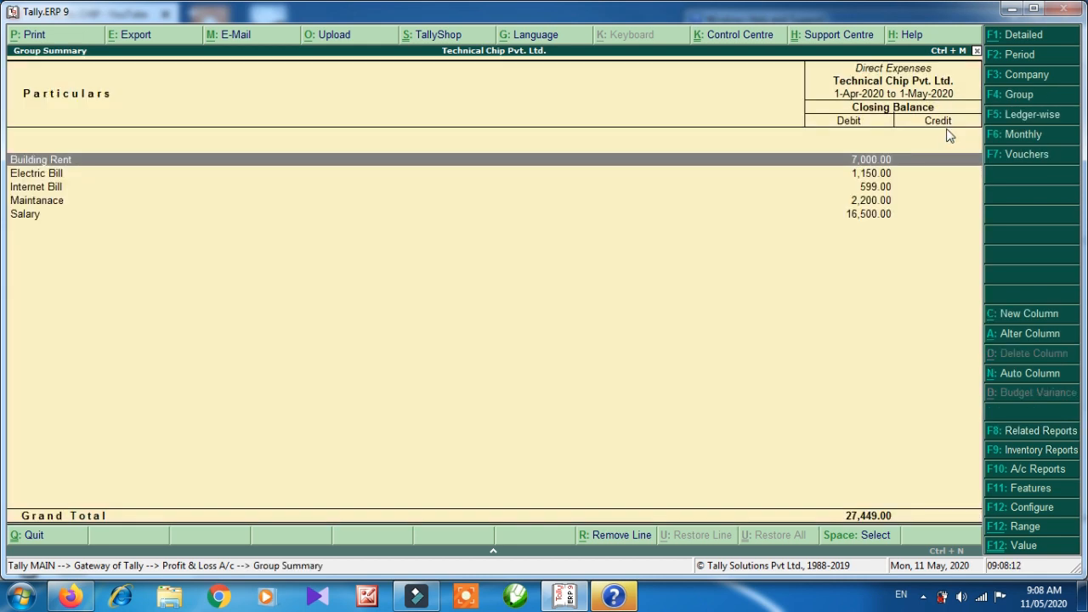
Open the Electric Bill ledger's April vouchers from its monthly summary.
{"action": "key", "text": "Down"}
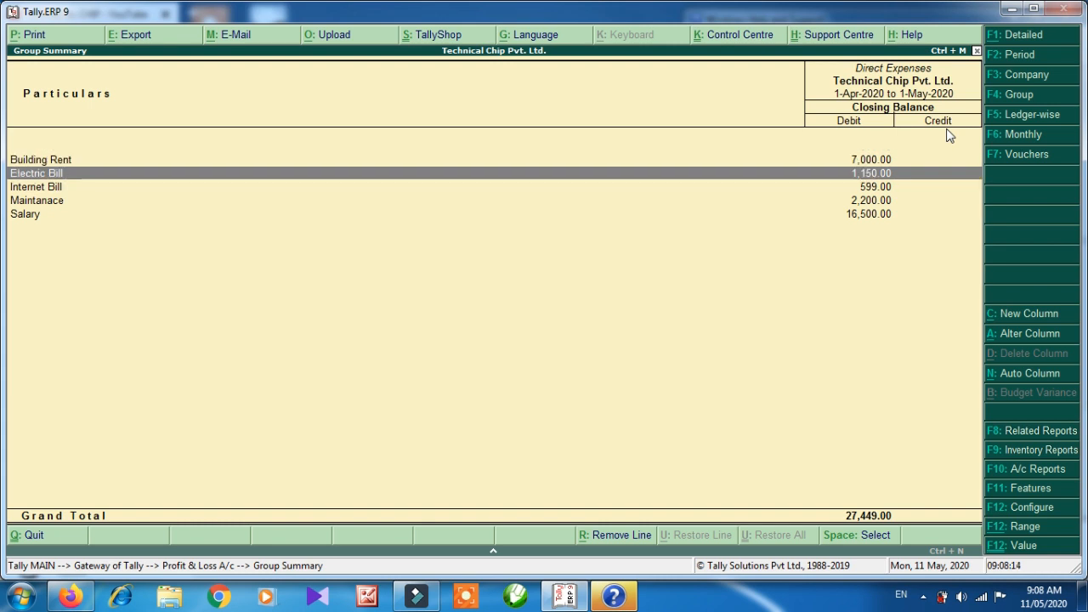
{"action": "key", "text": "Down"}
{"action": "key", "text": "Down"}
{"action": "key", "text": "Up"}
{"action": "key", "text": "Up"}
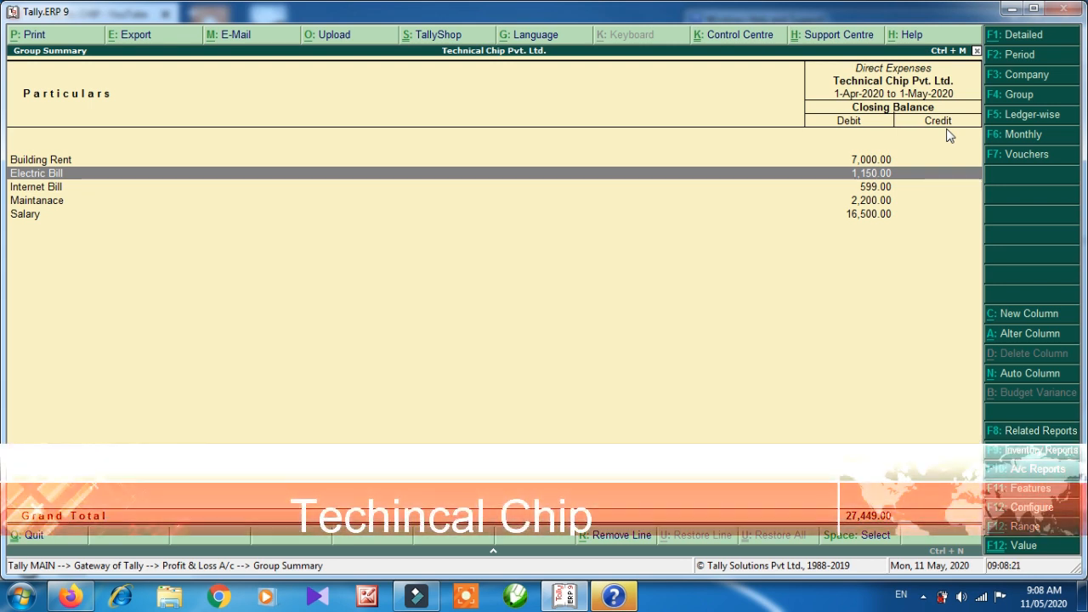
{"action": "key", "text": "Return"}
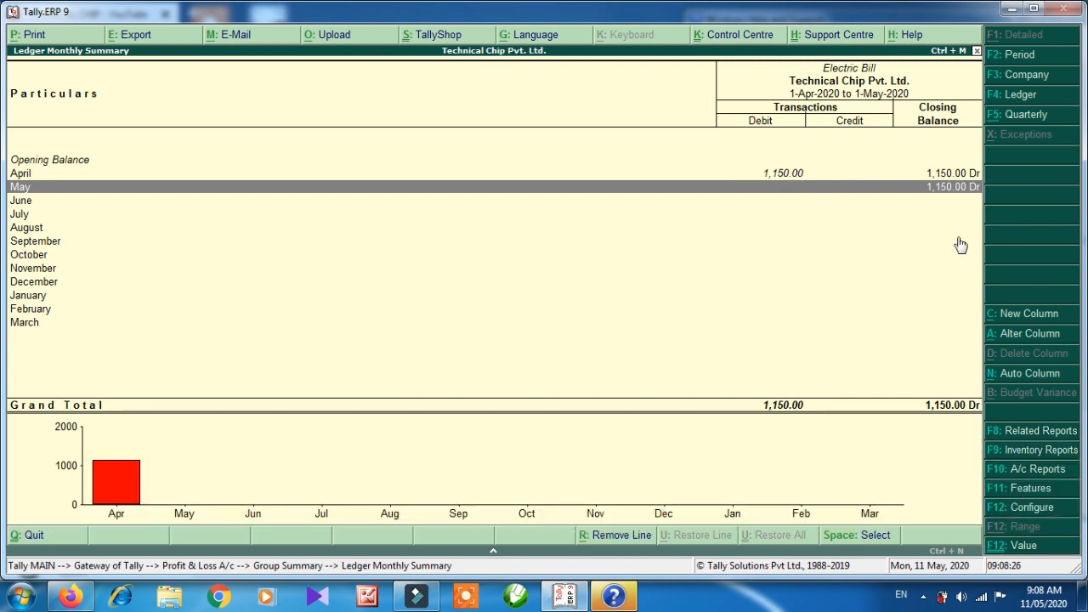
{"action": "key", "text": "Up"}
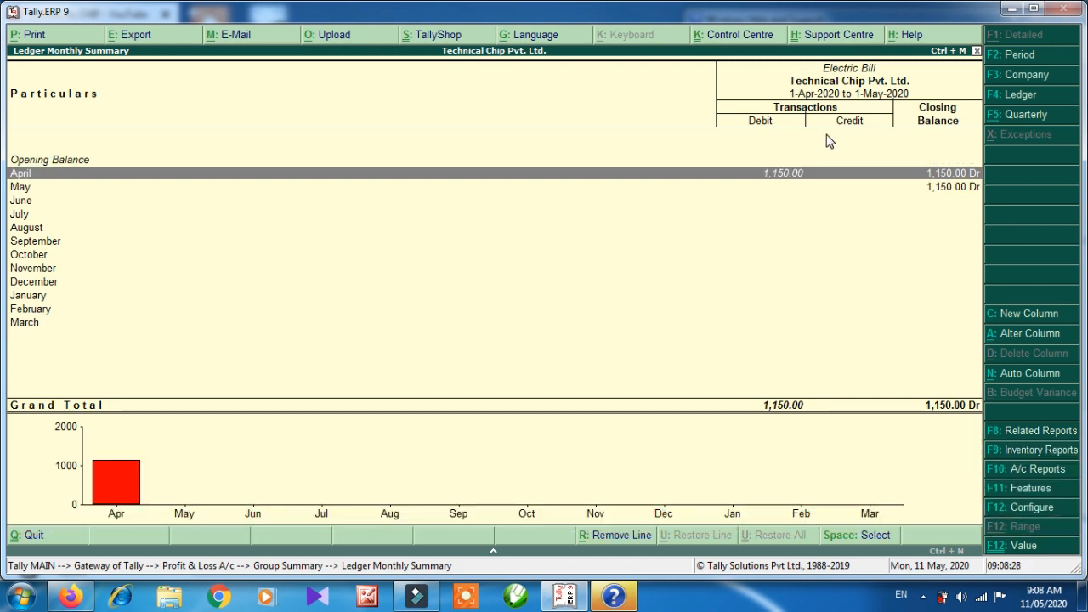
{"action": "key", "text": "Return"}
Check the 650.00 Cash and 500.00 AXIS BANK payments, then back out to Gateway of Tally.
{"action": "key", "text": "Down"}
{"action": "key", "text": "Up"}
{"action": "key", "text": "Down"}
{"action": "key", "text": "Up"}
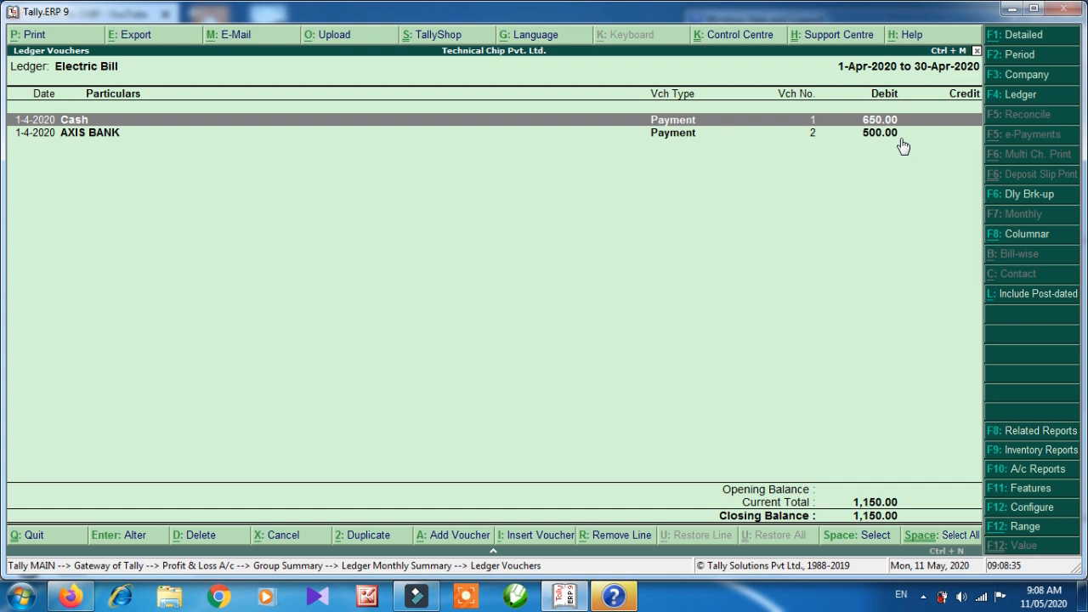
{"action": "key", "text": "Escape"}
{"action": "key", "text": "Escape"}
{"action": "key", "text": "Escape"}
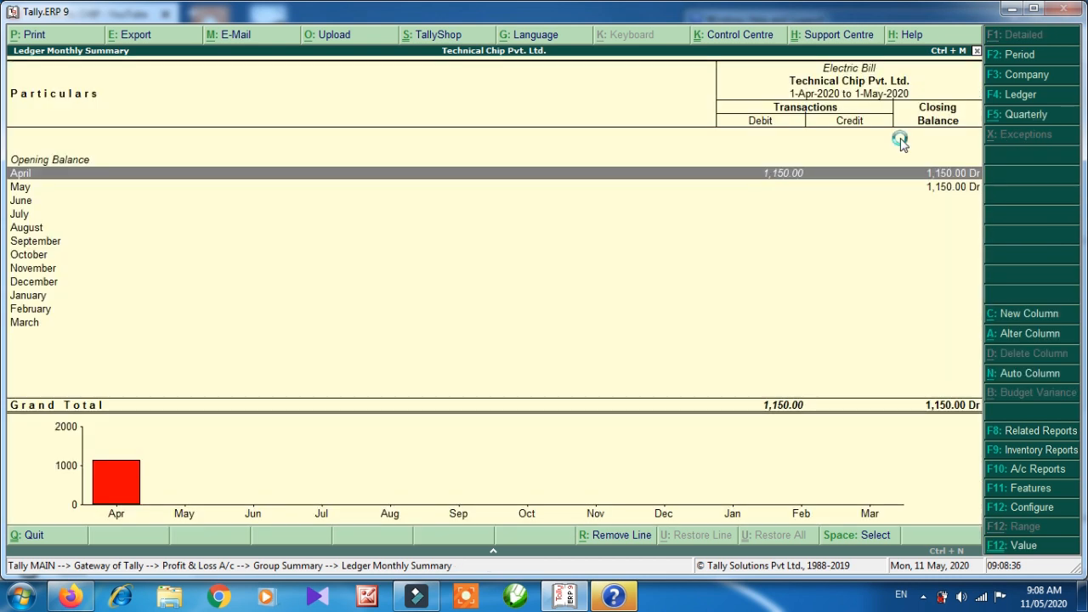
{"action": "key", "text": "Escape"}
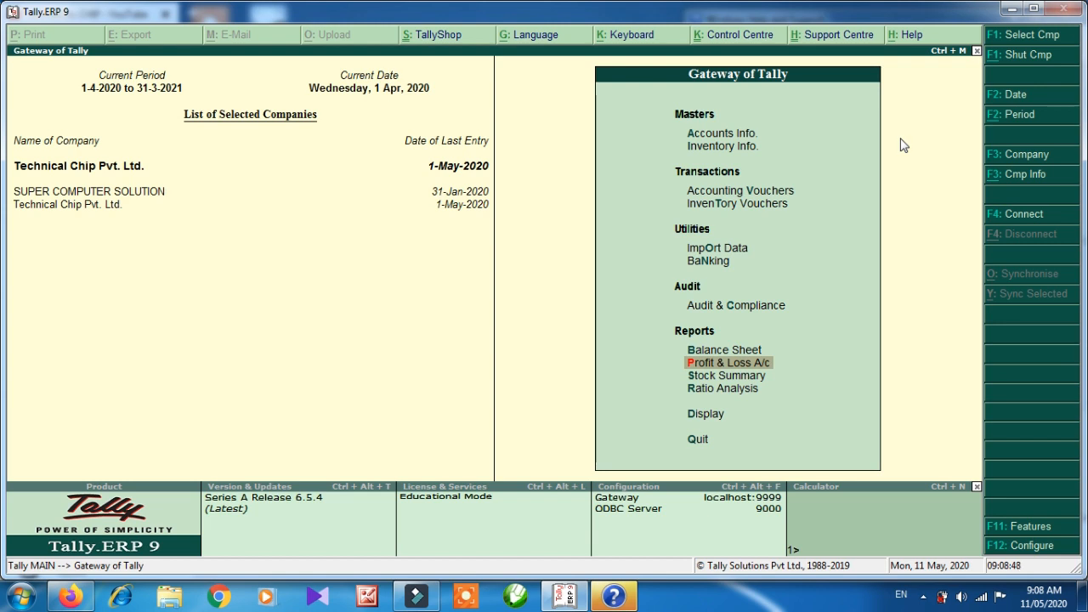
Start a Contra voucher with State Bank of India as the account.
{"action": "key", "text": "Up"}
{"action": "key", "text": "Up"}
{"action": "key", "text": "Up"}
{"action": "key", "text": "Up"}
{"action": "key", "text": "Up"}
{"action": "key", "text": "Up"}
{"action": "key", "text": "Return"}
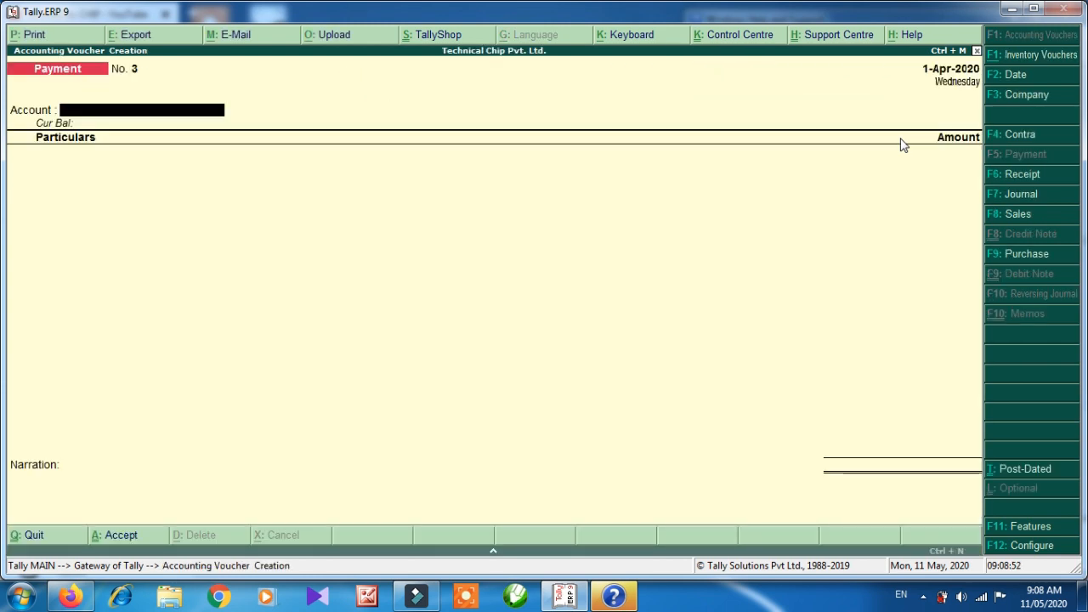
{"action": "key", "text": "F4"}
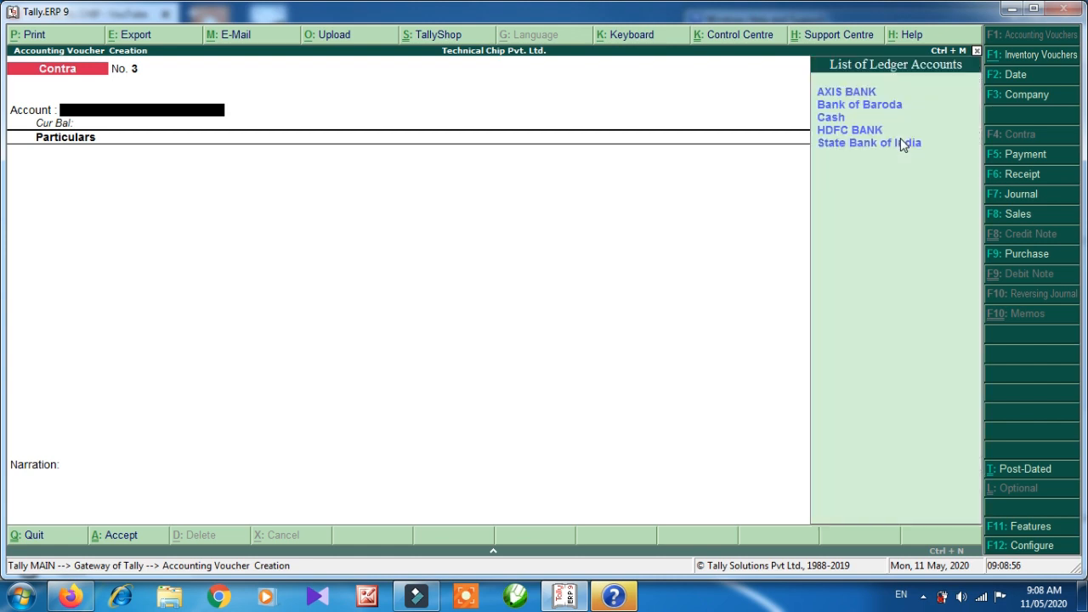
{"action": "key", "text": "Down"}
{"action": "key", "text": "Down"}
{"action": "key", "text": "Down"}
{"action": "key", "text": "Down"}
{"action": "key", "text": "Up"}
{"action": "key", "text": "Up"}
{"action": "key", "text": "Up"}
{"action": "key", "text": "Up"}
{"action": "key", "text": "Down"}
{"action": "key", "text": "Down"}
{"action": "key", "text": "Down"}
{"action": "key", "text": "Down"}
{"action": "key", "text": "Return"}
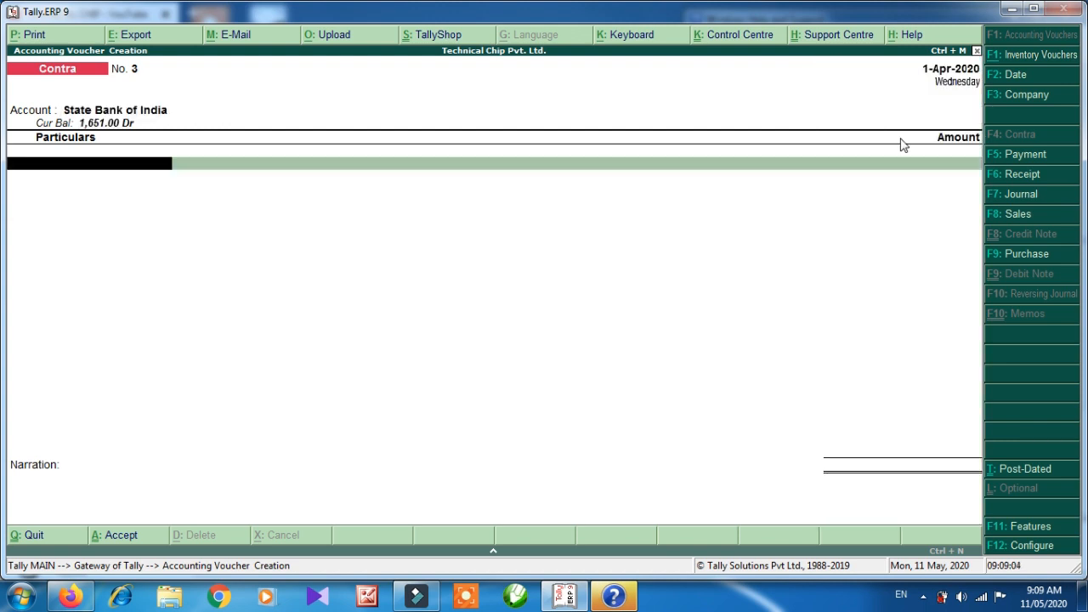
Enter HDFC BANK in the particulars for 1,000.
{"action": "key", "text": "Down"}
{"action": "key", "text": "Down"}
{"action": "key", "text": "Down"}
{"action": "key", "text": "Down"}
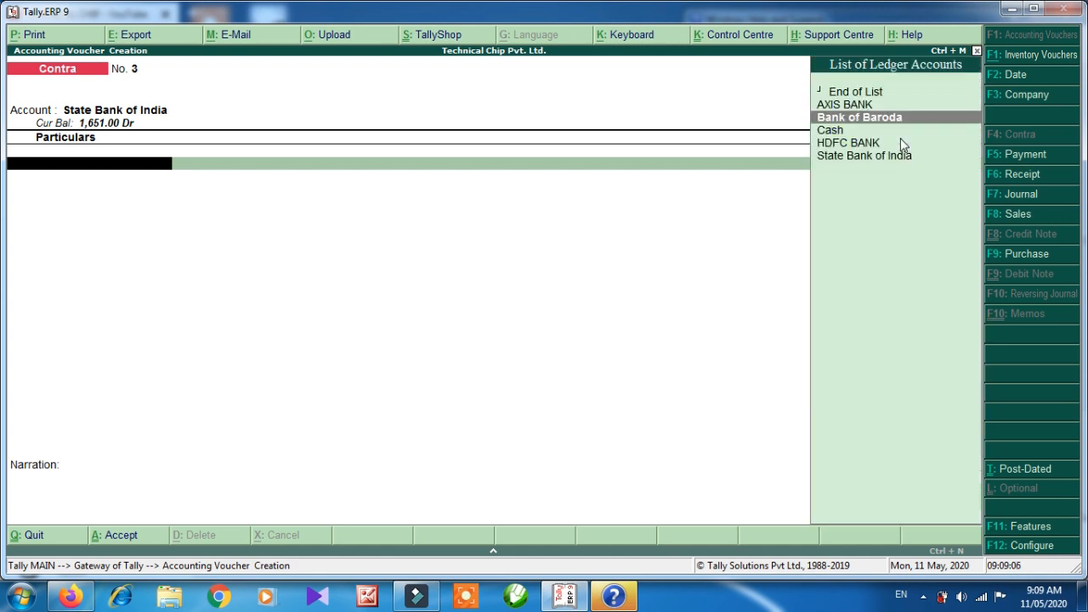
{"action": "key", "text": "Return"}
{"action": "type", "text": "1000"}
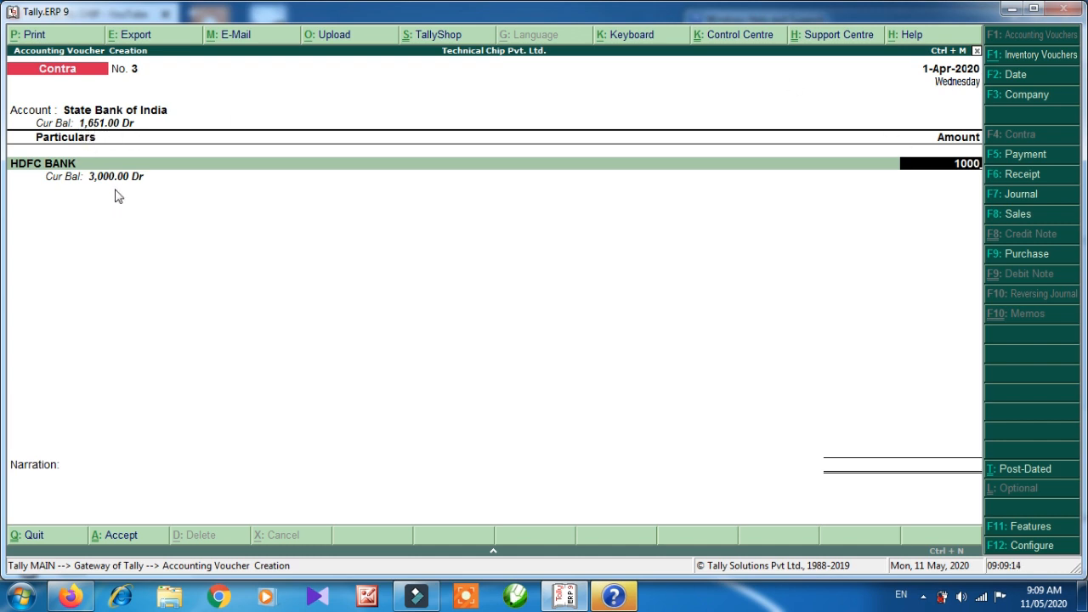
{"action": "key", "text": "Return"}
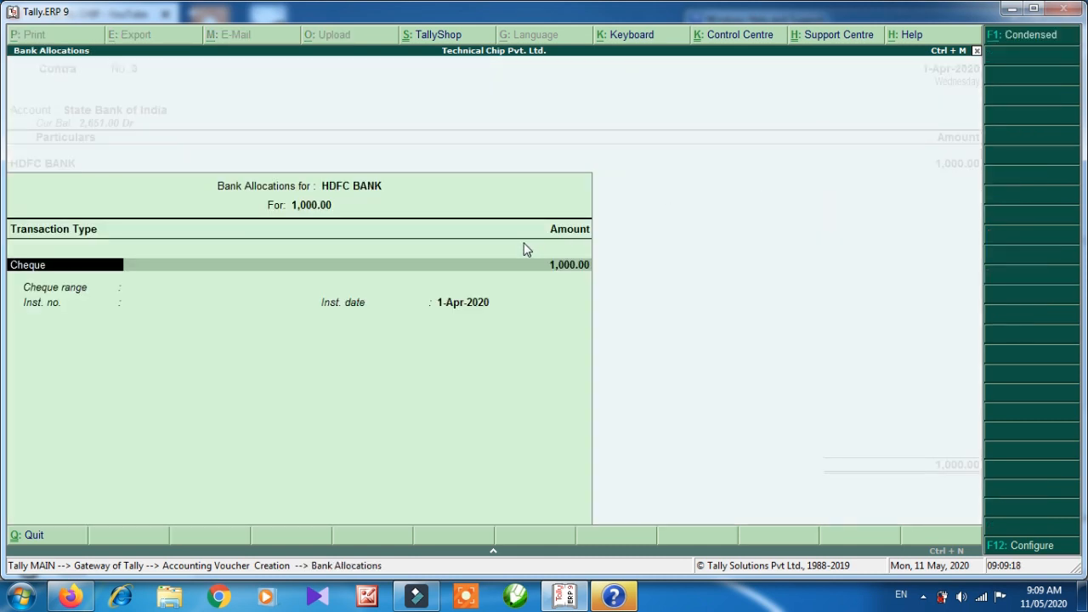
Accept the Cheque bank allocations, save Contra No. 3, and quit to Gateway of Tally.
{"action": "key", "text": "Return"}
{"action": "key", "text": "Return"}
{"action": "key", "text": "Return"}
{"action": "key", "text": "Return"}
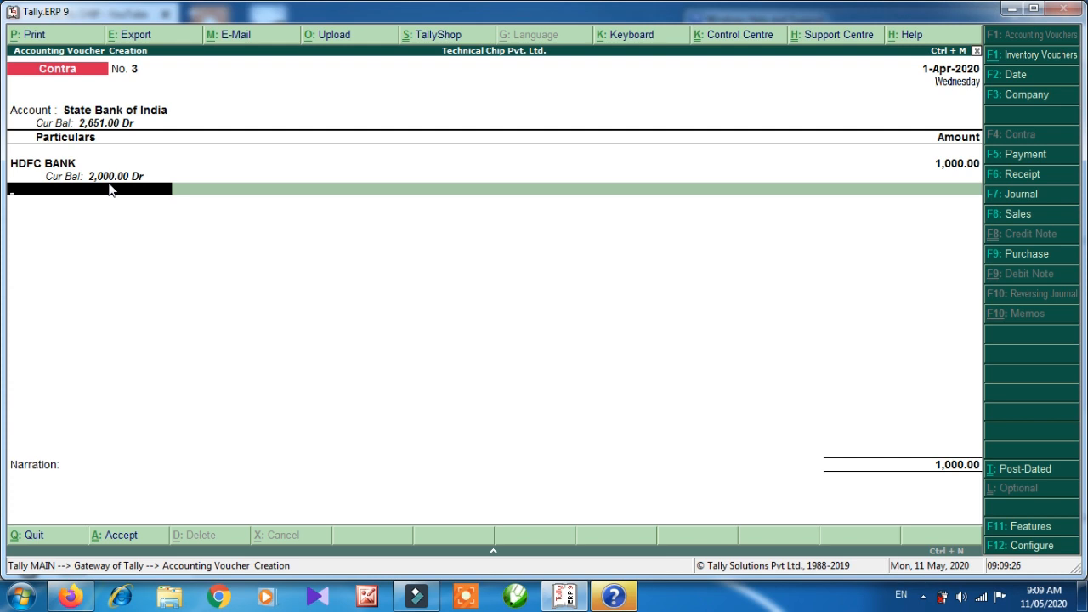
{"action": "key", "text": "Return"}
{"action": "key", "text": "Return"}
{"action": "key", "text": "Return"}
{"action": "key", "text": "Return"}
{"action": "key", "text": "Return"}
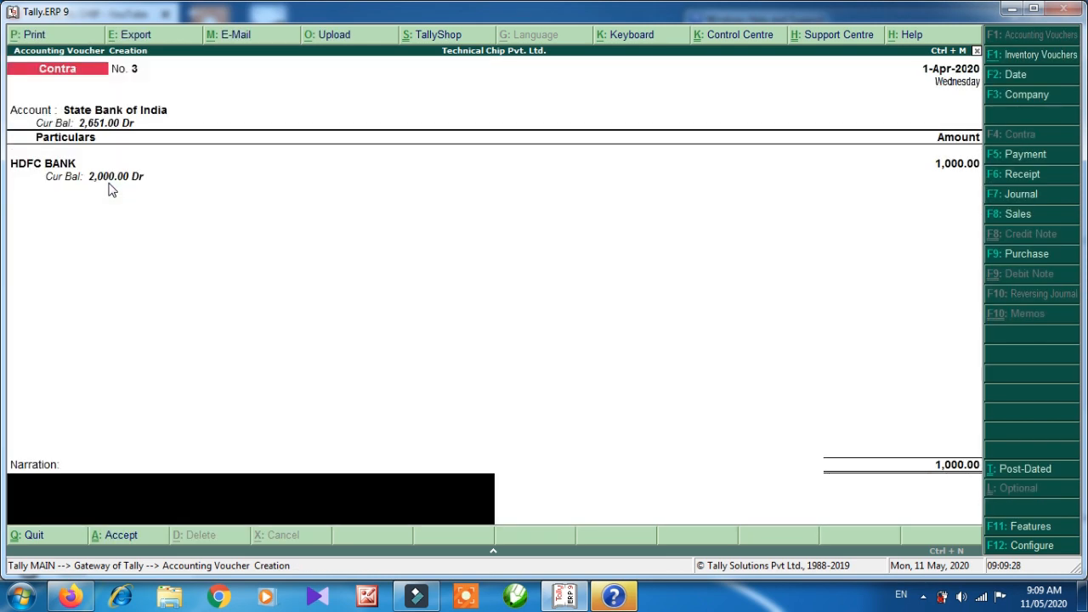
{"action": "key", "text": "Return"}
{"action": "key", "text": "Return"}
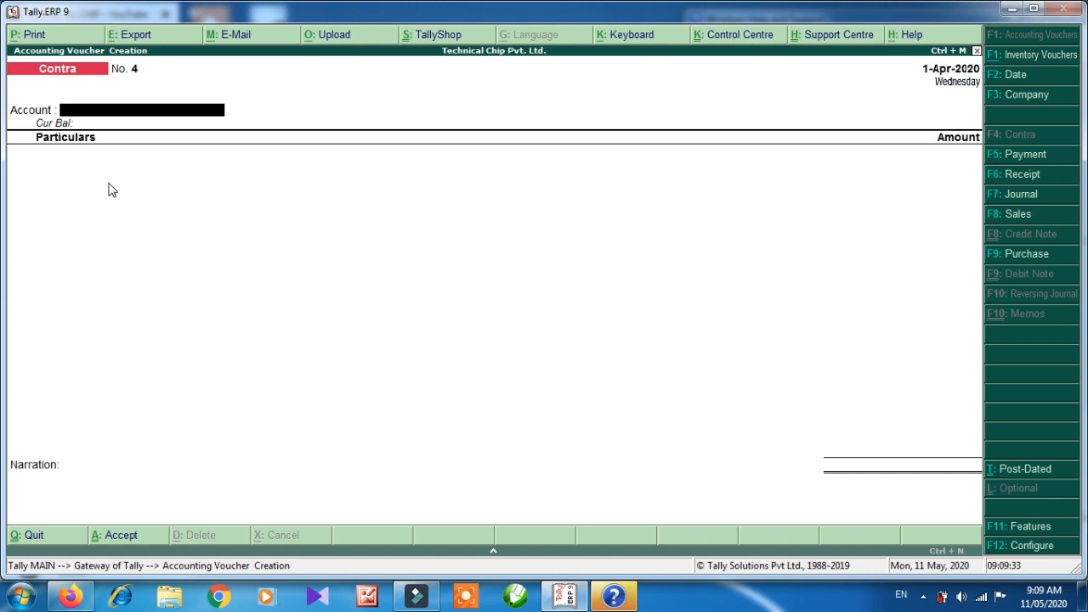
{"action": "key", "text": "Escape"}
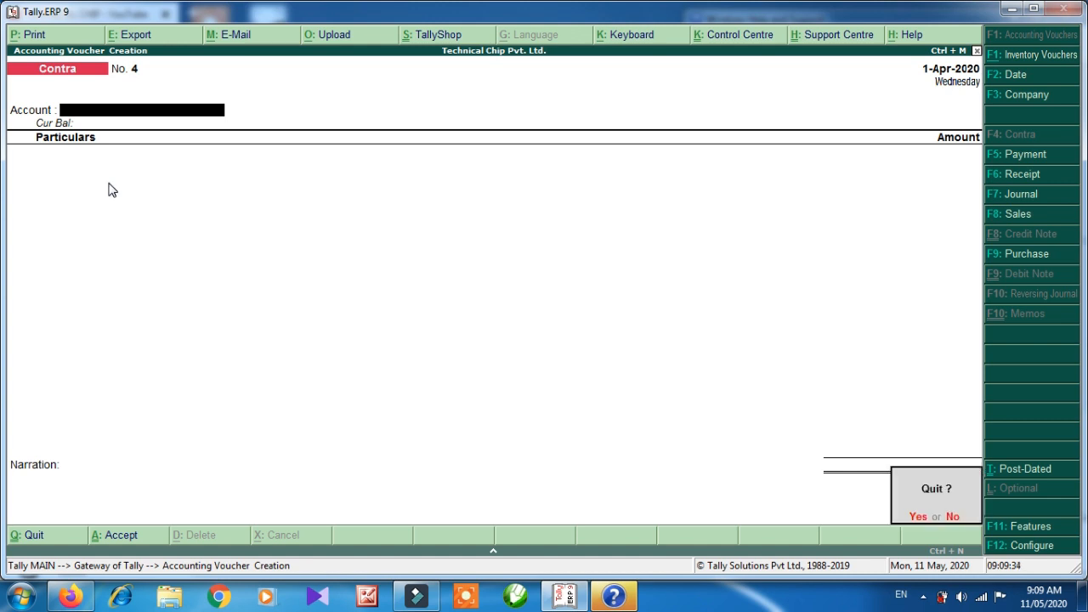
{"action": "key", "text": "Return"}
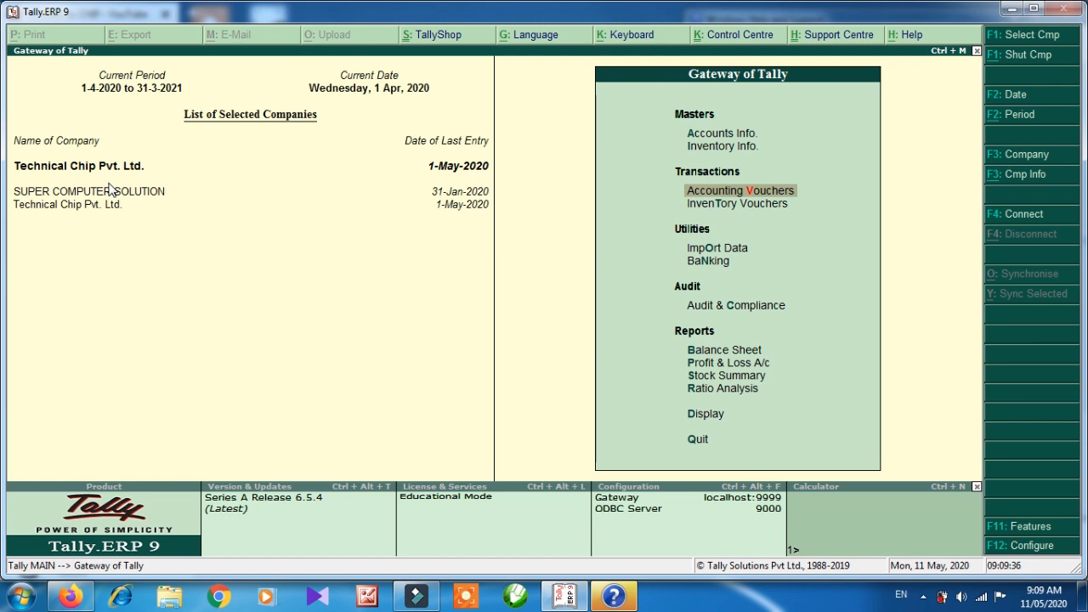